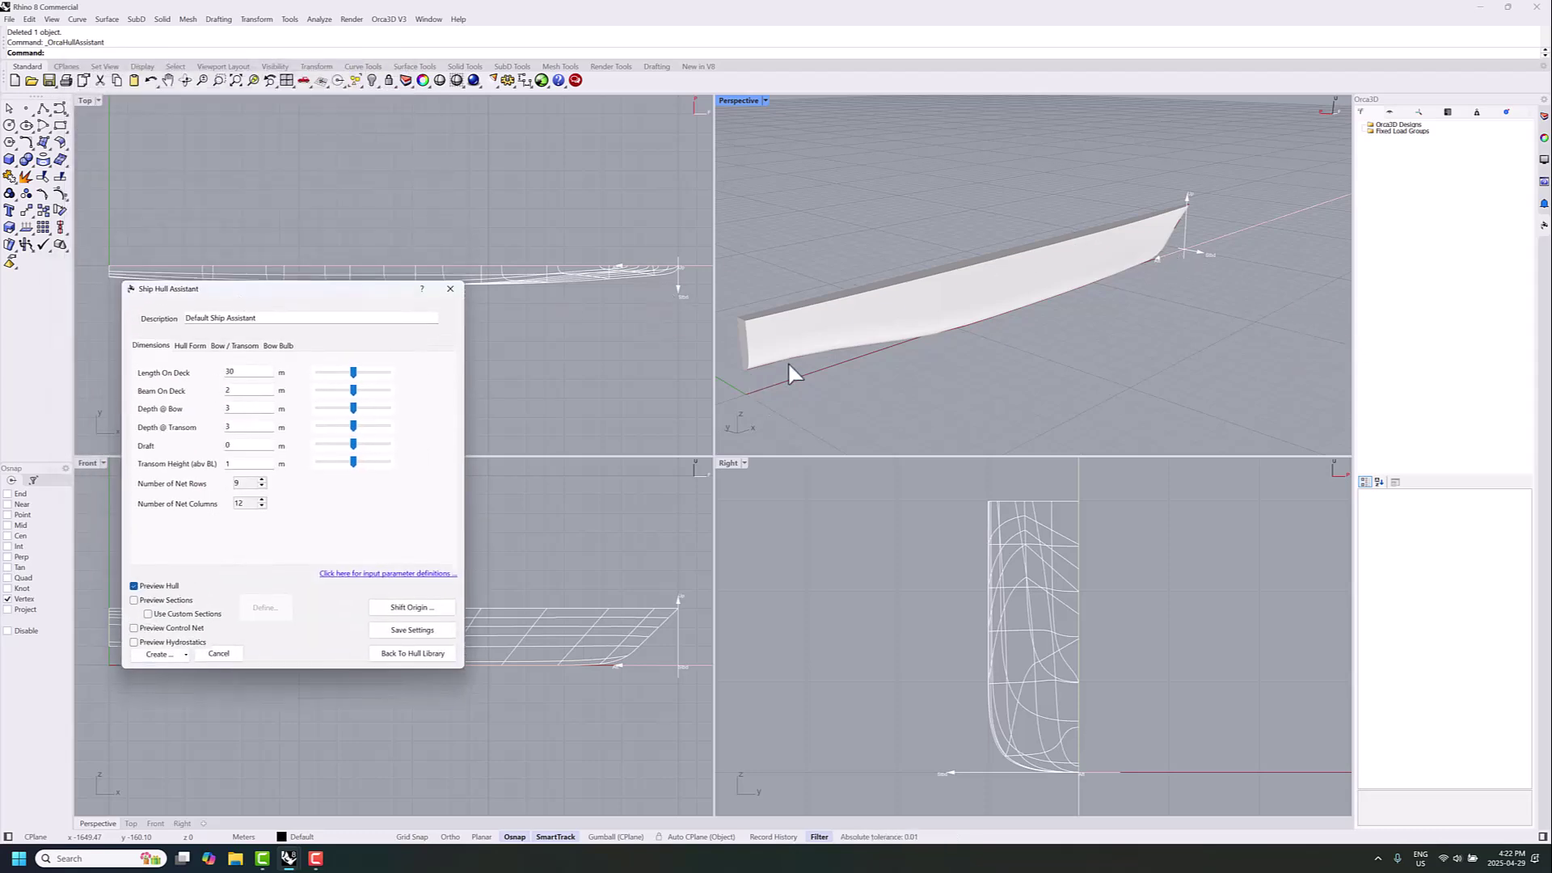
# Examine the half-hull preview from the stern, side and inside, keeping the beam on deck at 2 m.
pyautogui.moveTo(883, 332); pyautogui.dragTo(728, 327, button='right')
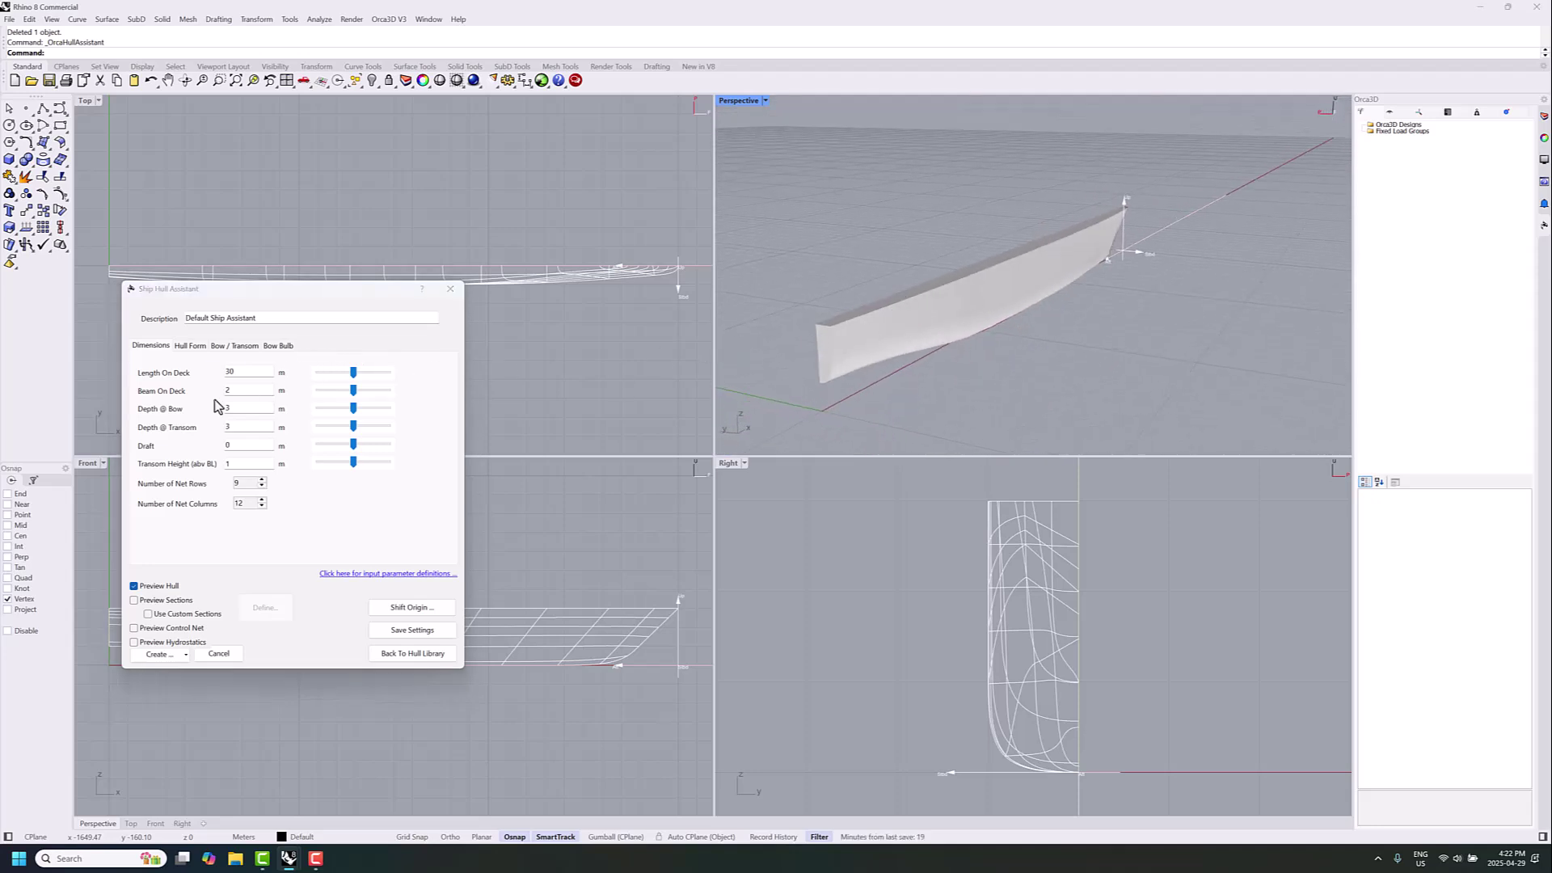
pyautogui.moveTo(911, 350); pyautogui.dragTo(1079, 317, button='right')
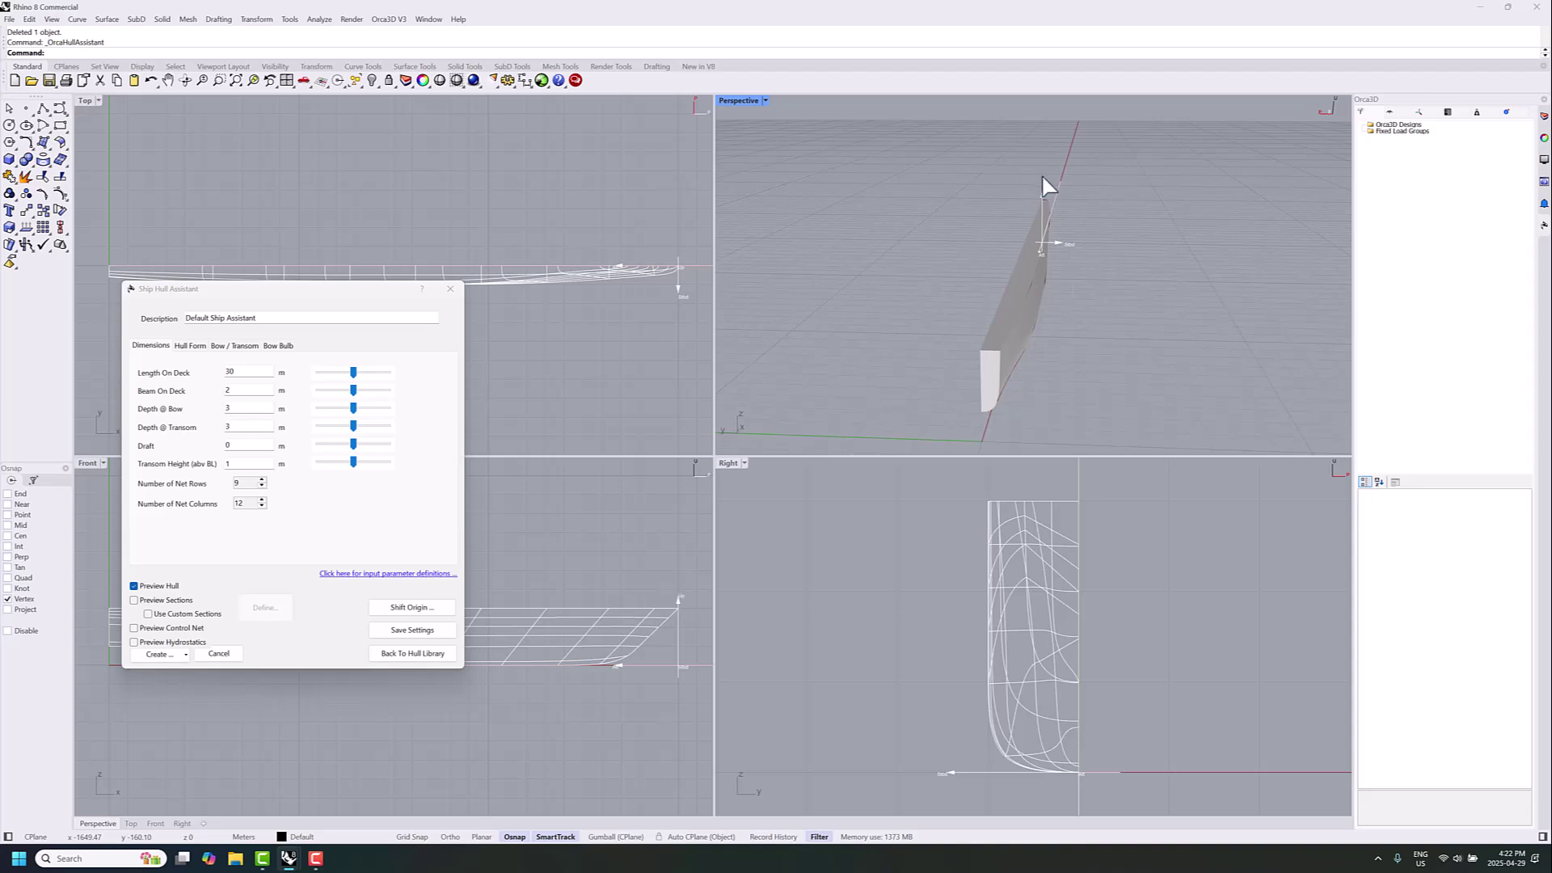
pyautogui.moveTo(956, 277); pyautogui.dragTo(923, 225, button='right')
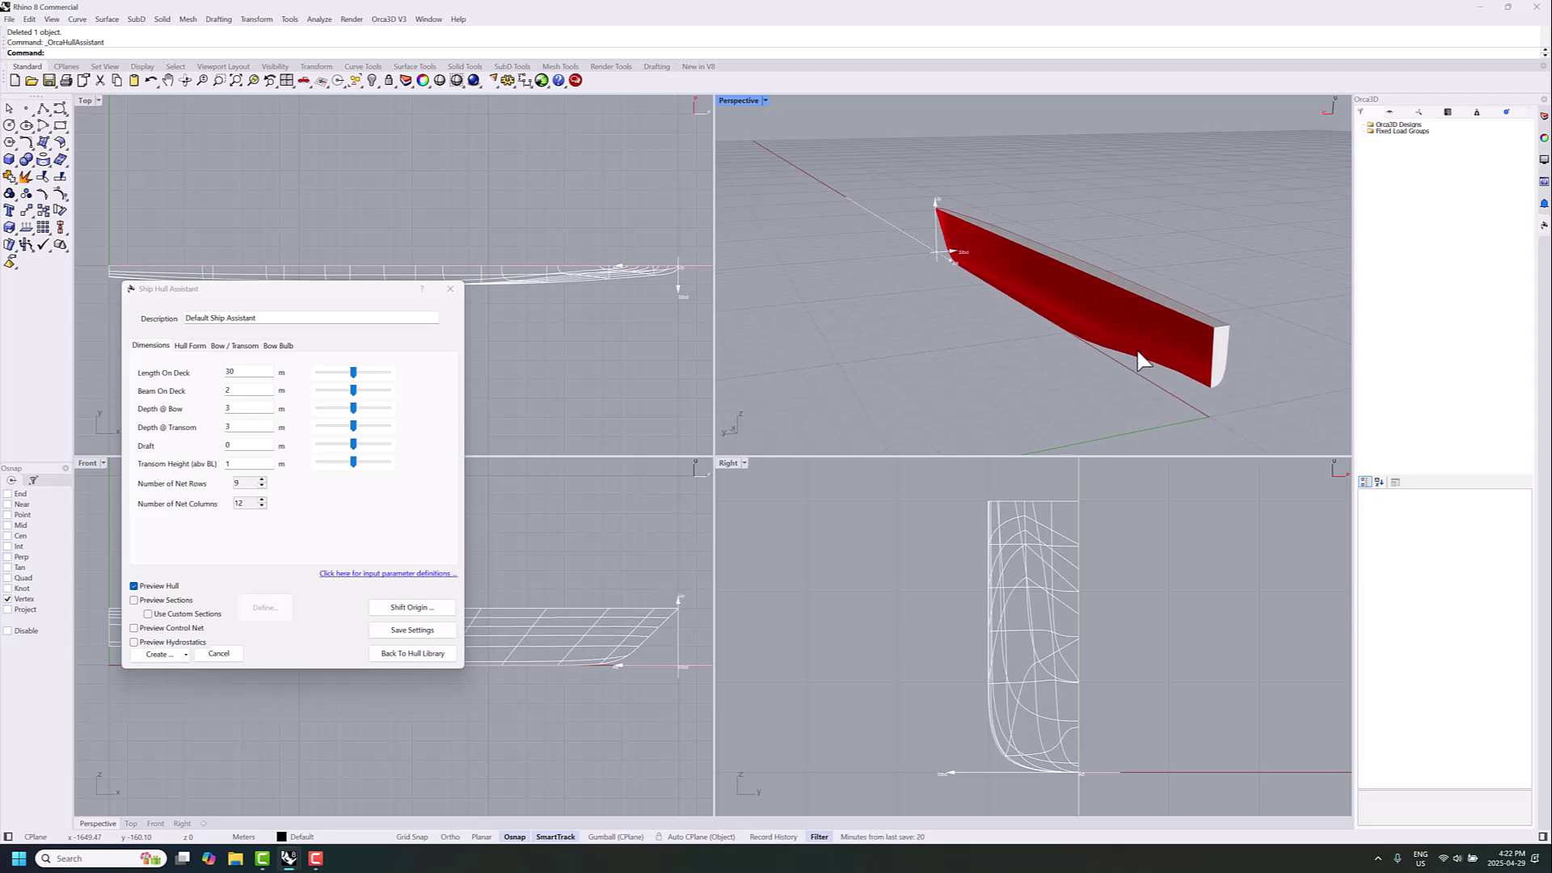
pyautogui.moveTo(1140, 360); pyautogui.dragTo(1099, 310, button='right')
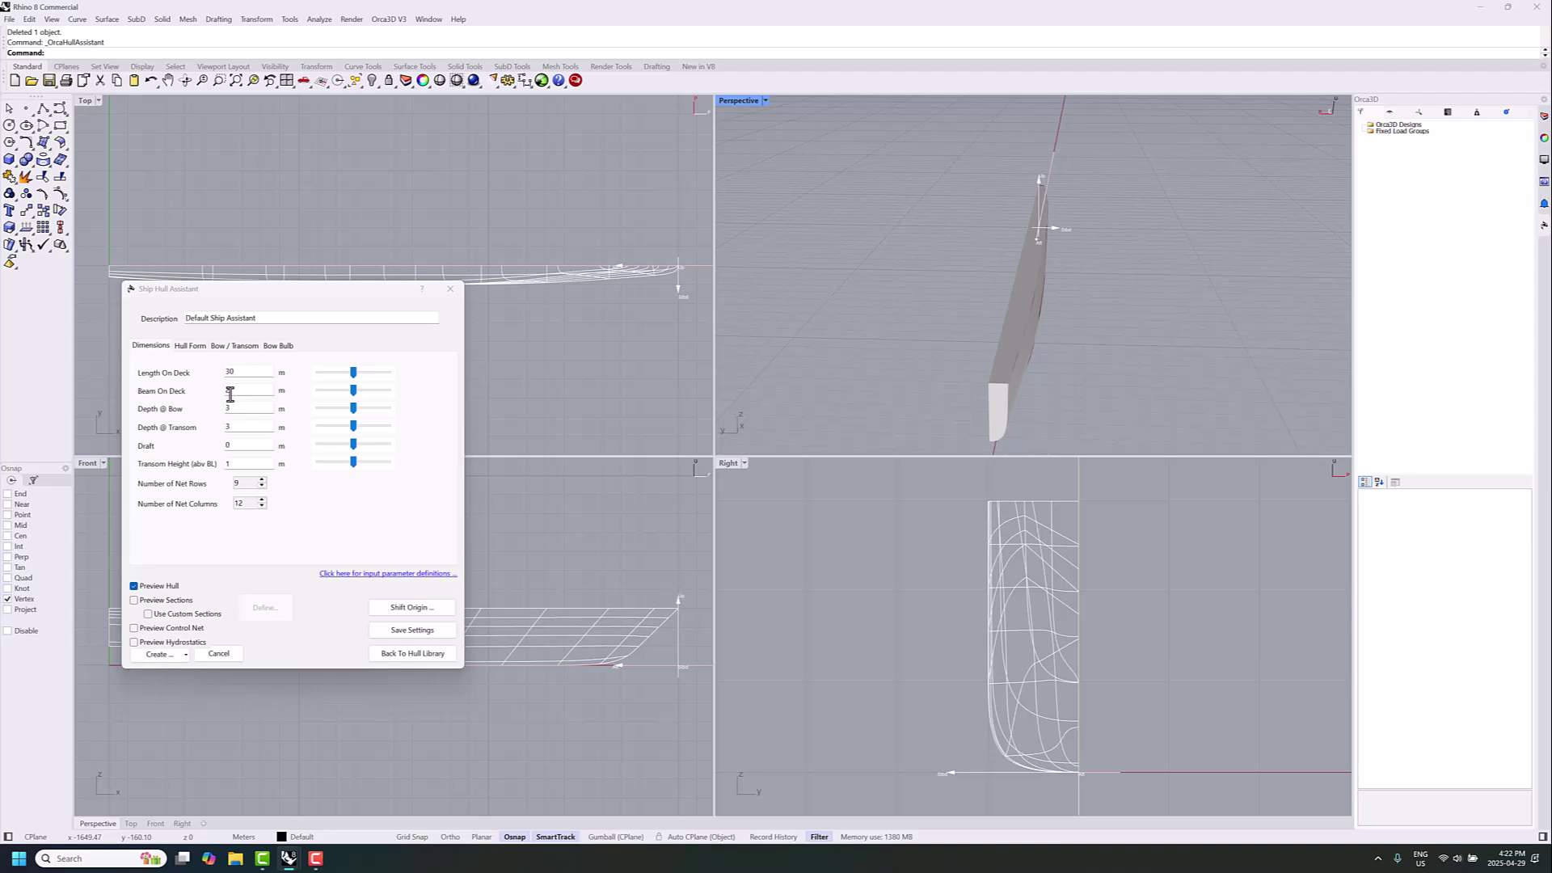
pyautogui.write('2')
pyautogui.moveTo(968, 335)
pyautogui.mouseDown(button='right')
pyautogui.moveTo(983, 322)
pyautogui.moveTo(949, 325)
pyautogui.mouseUp(button='right')
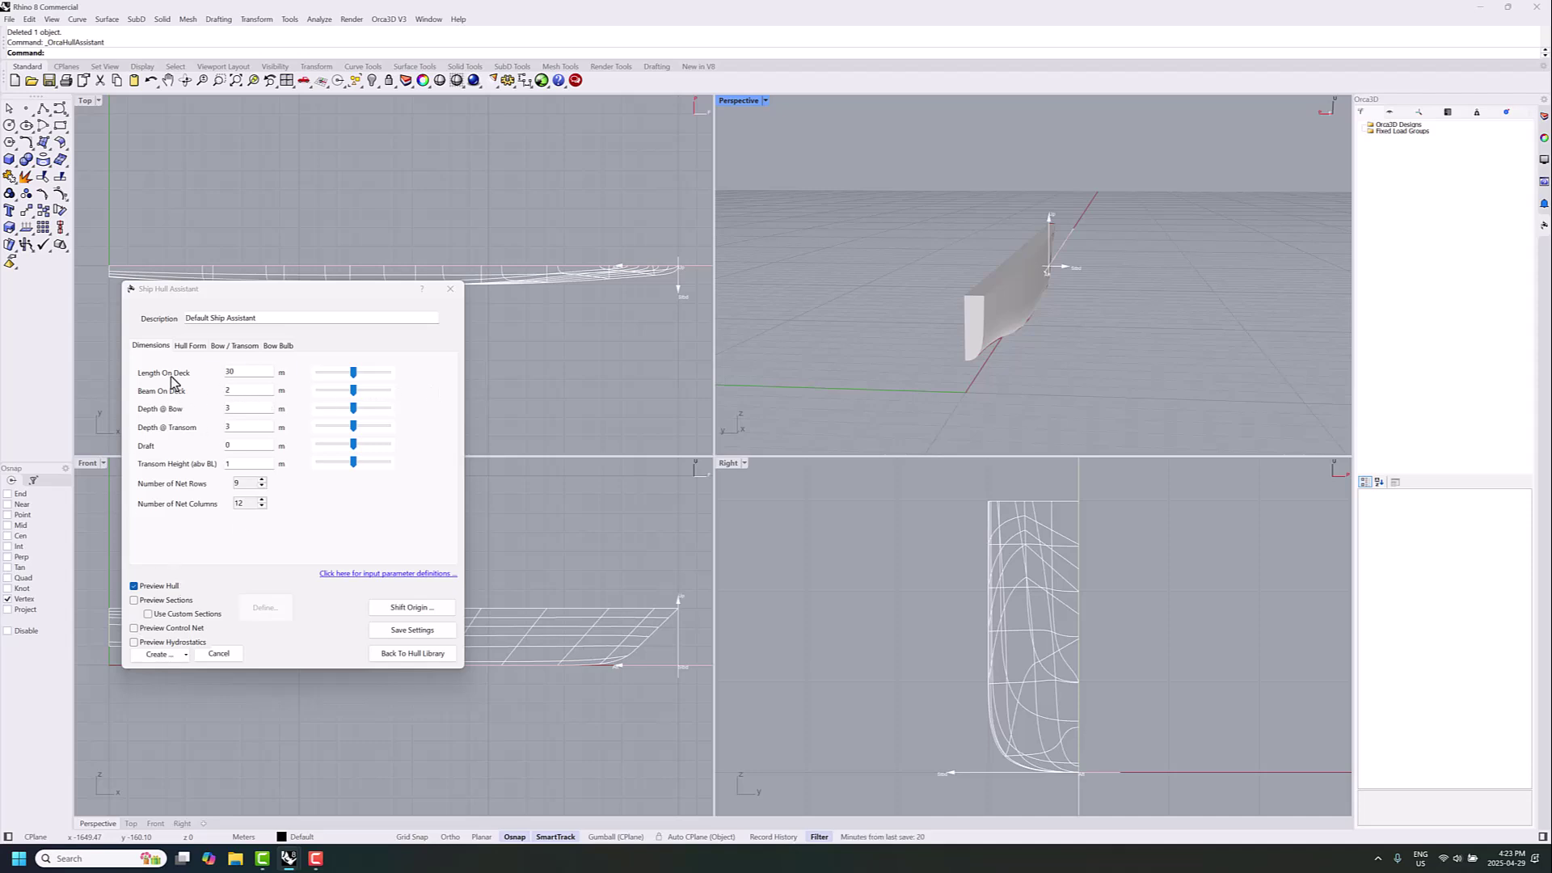
pyautogui.moveTo(984, 339); pyautogui.dragTo(885, 317, button='right')
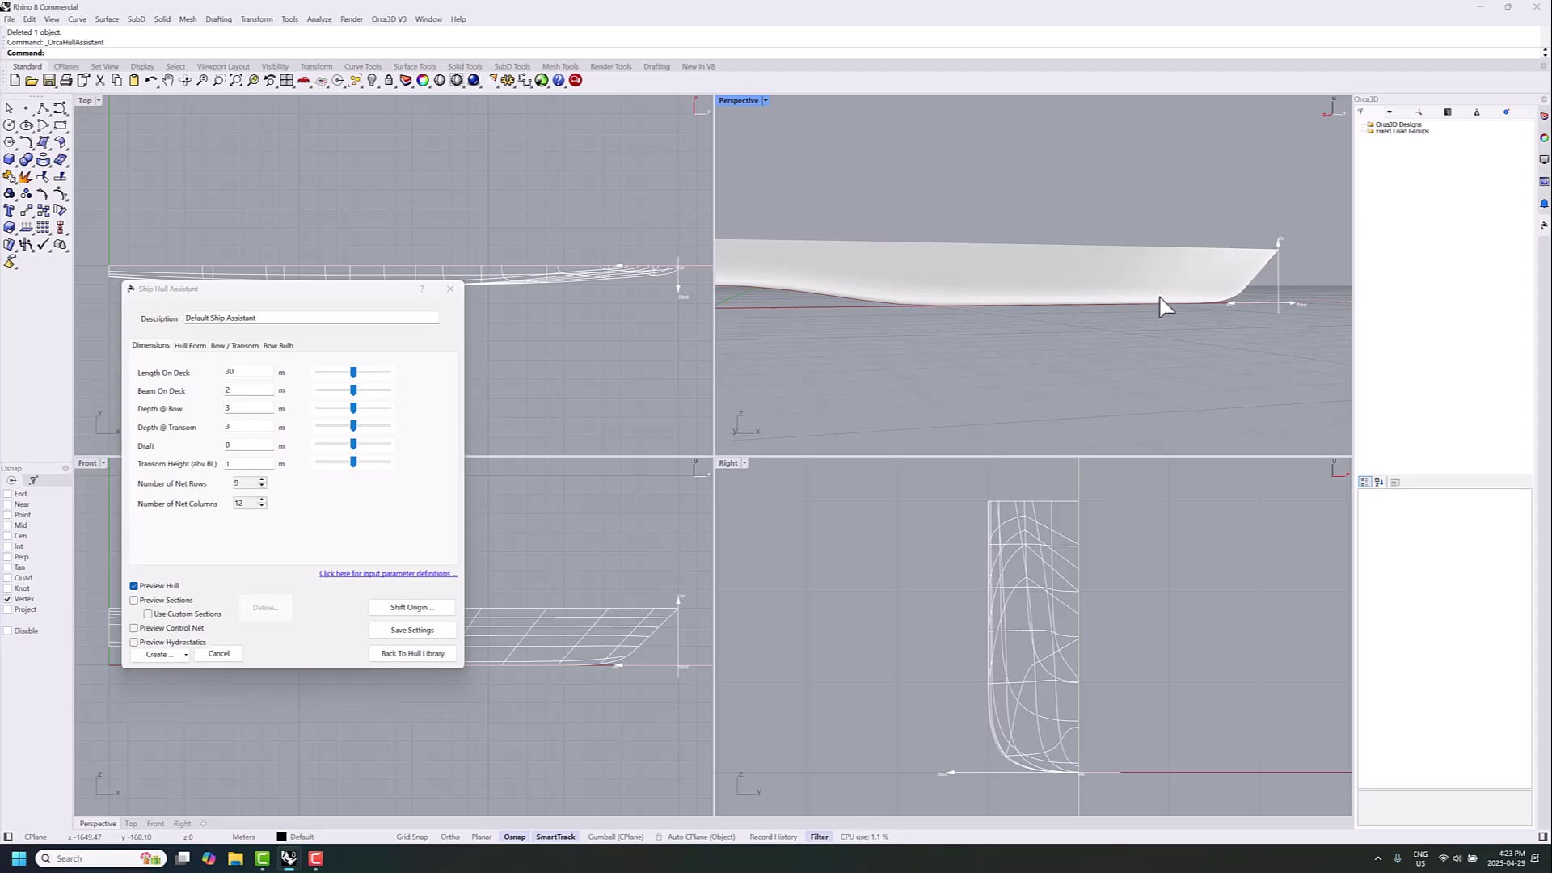
pyautogui.moveTo(1137, 303); pyautogui.dragTo(1026, 327, button='right')
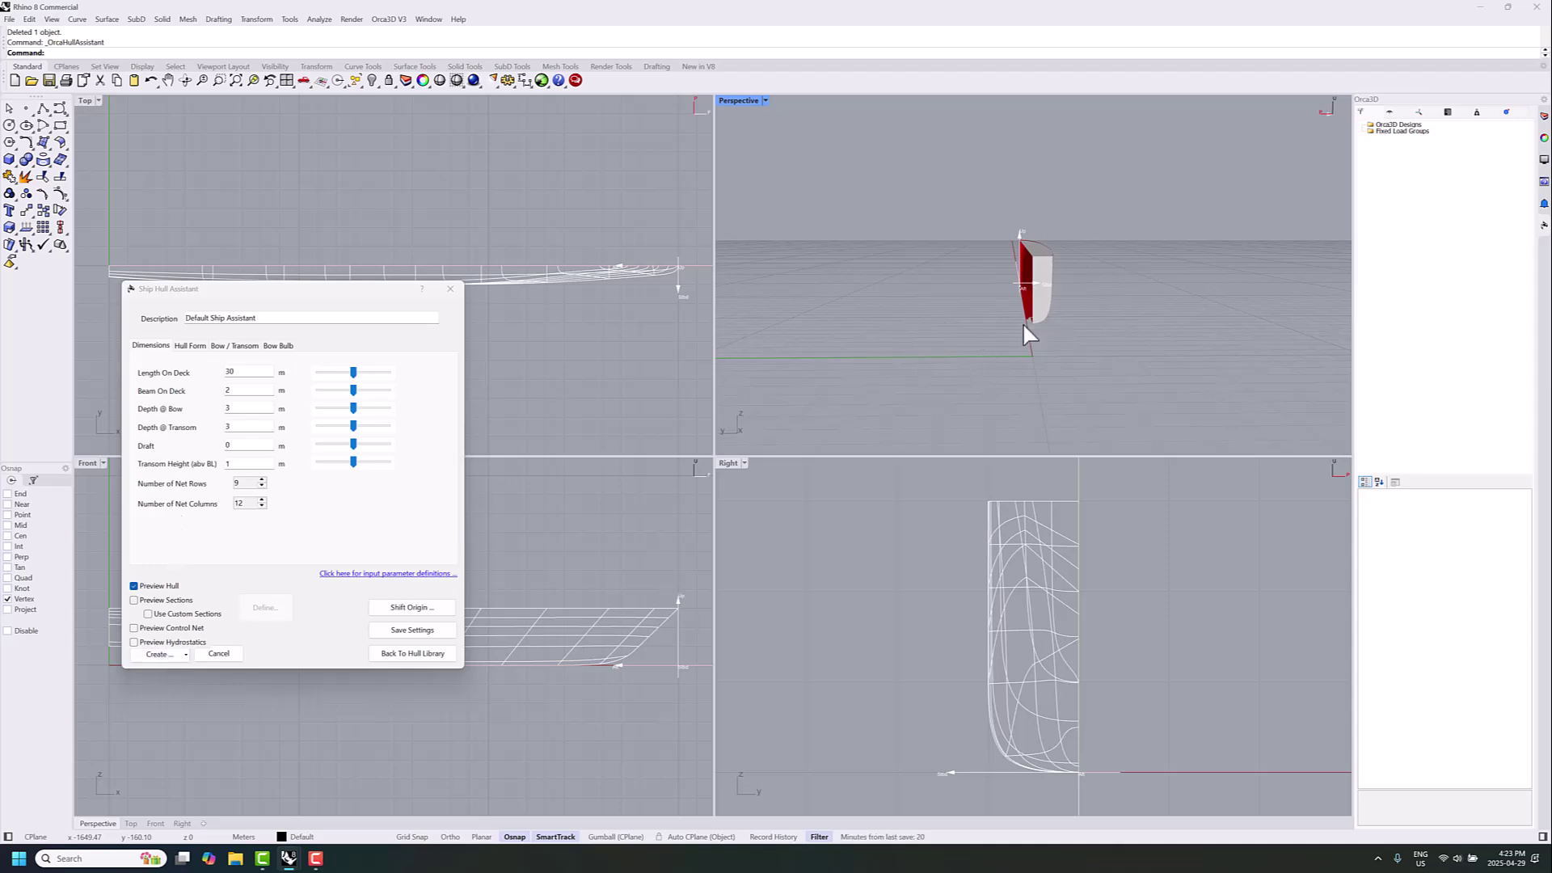
# Create the full model of the ship hull from the current hull assistant dimensions.
pyautogui.click(171, 658)
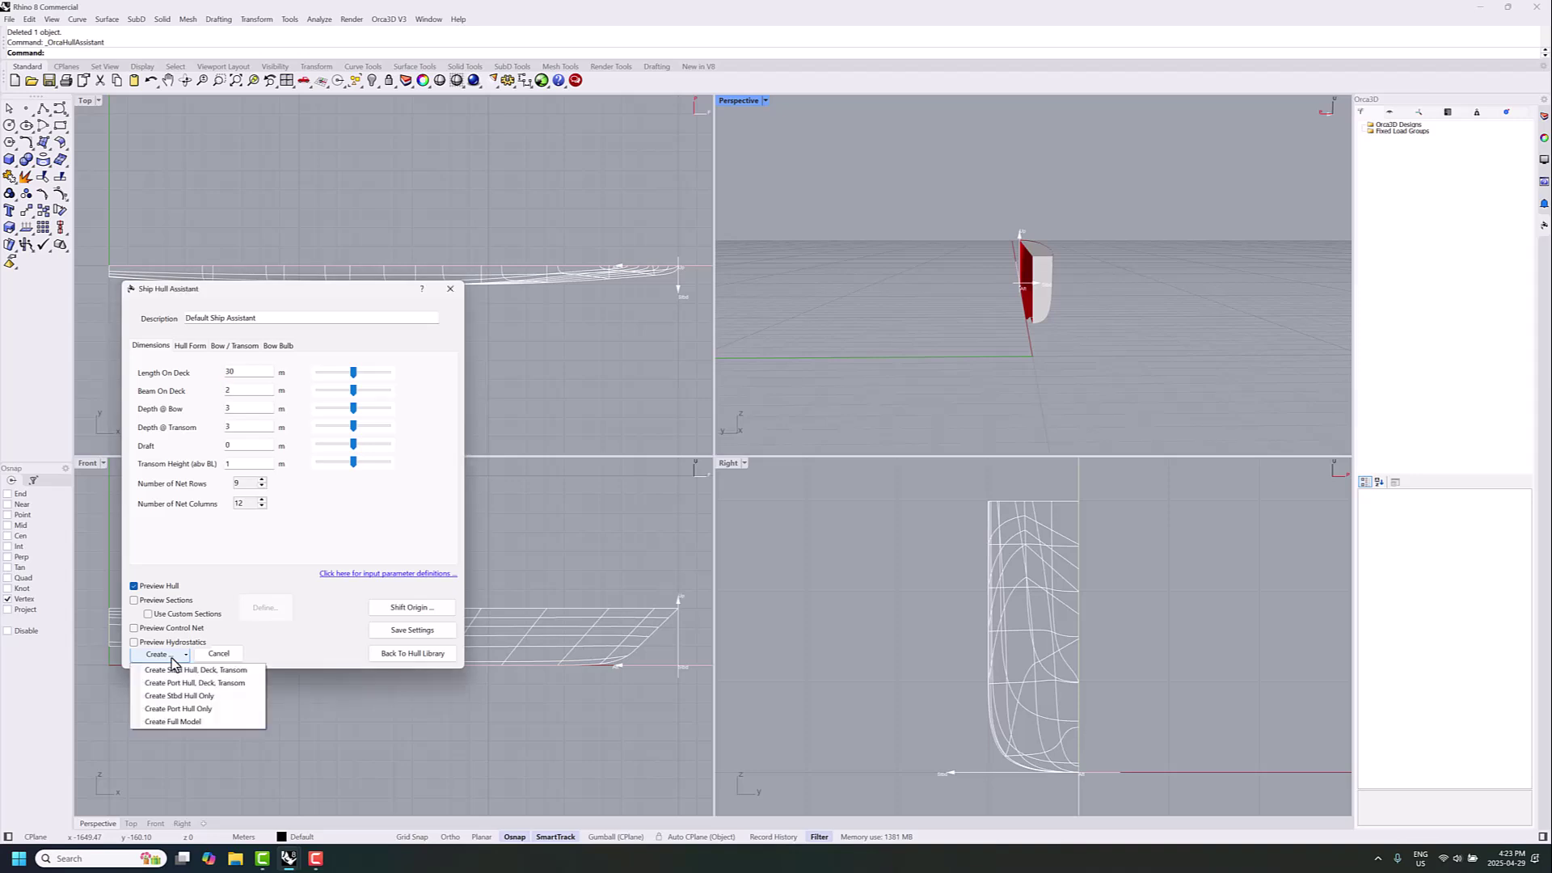
pyautogui.click(189, 722)
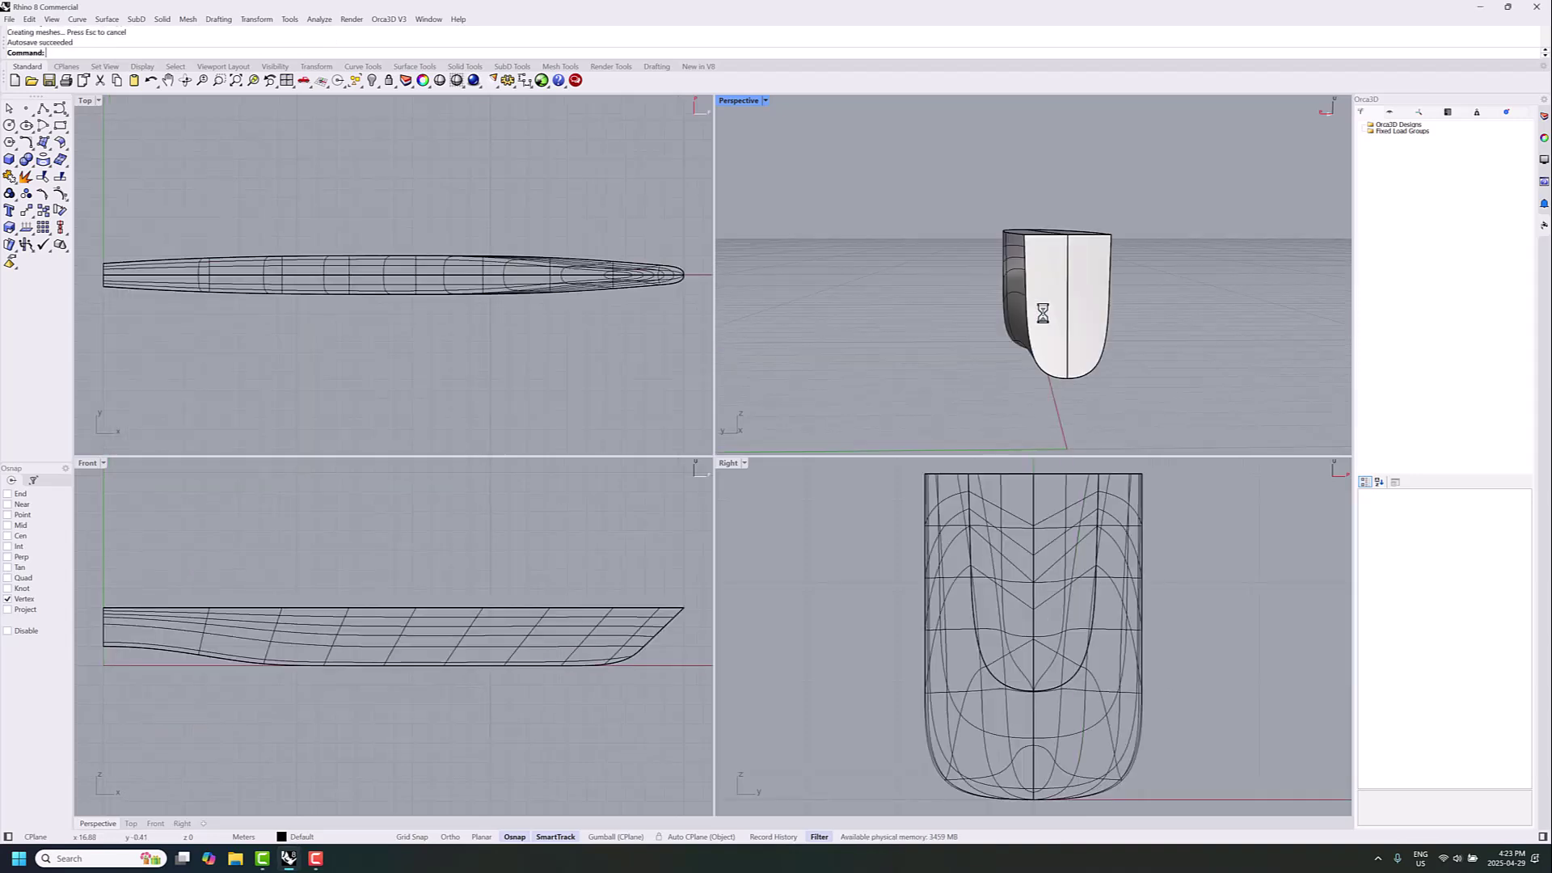
pyautogui.moveTo(1046, 309); pyautogui.dragTo(937, 309, button='right')
# Move all the hull surfaces from the origin 0,0,0 to 0,6,0 and clear the selection.
pyautogui.moveTo(963, 266); pyautogui.dragTo(1060, 380)
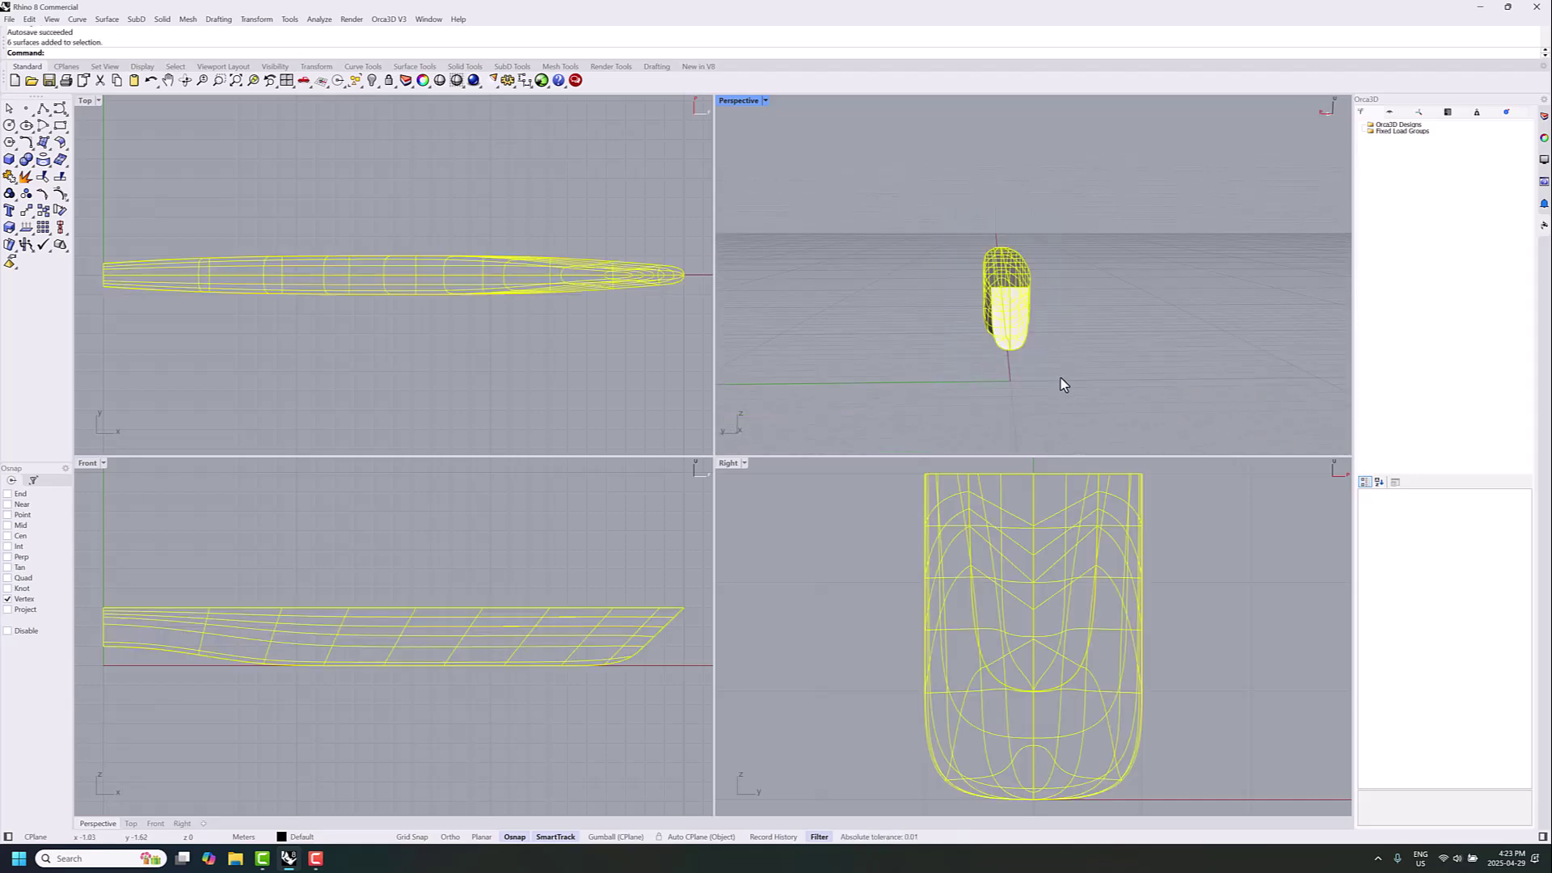
pyautogui.click(952, 239)
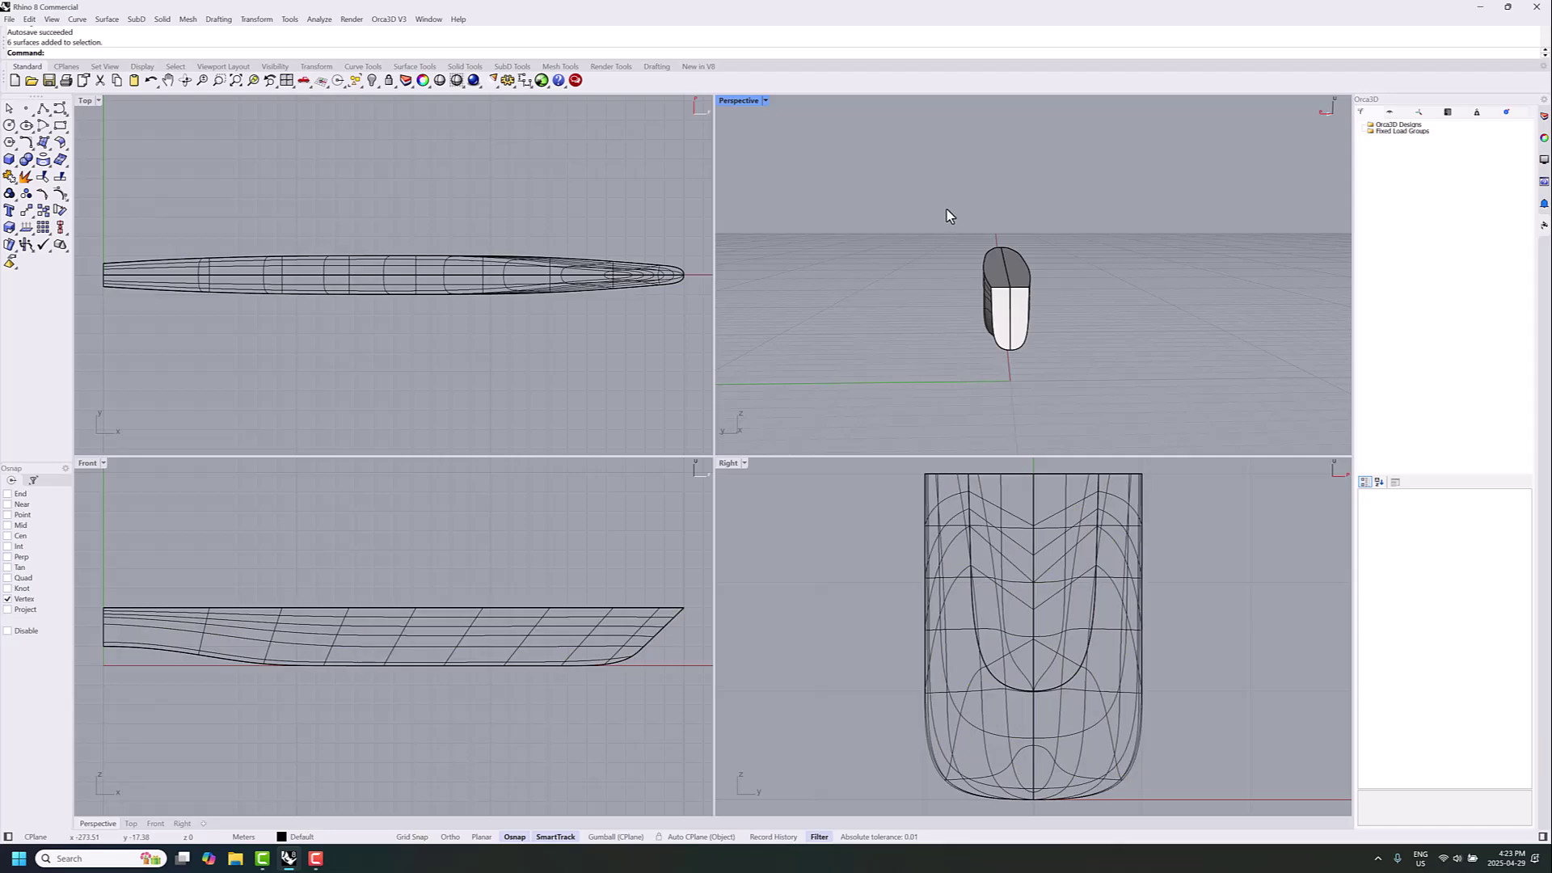
pyautogui.click(1001, 318)
pyautogui.click(1018, 311)
pyautogui.moveTo(923, 187); pyautogui.dragTo(1049, 398)
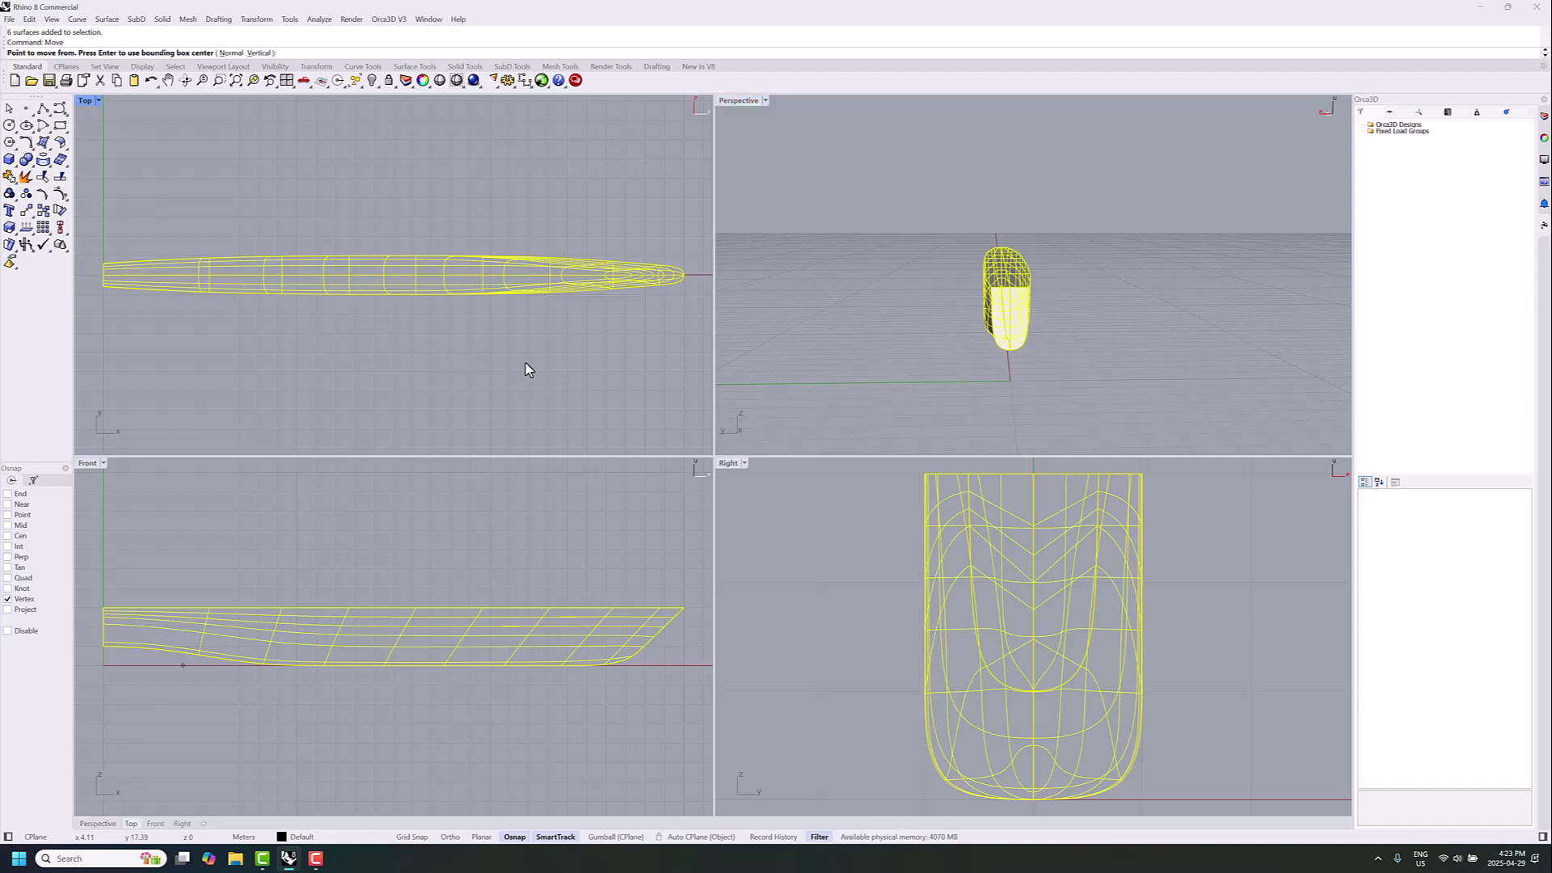
pyautogui.click(1011, 377)
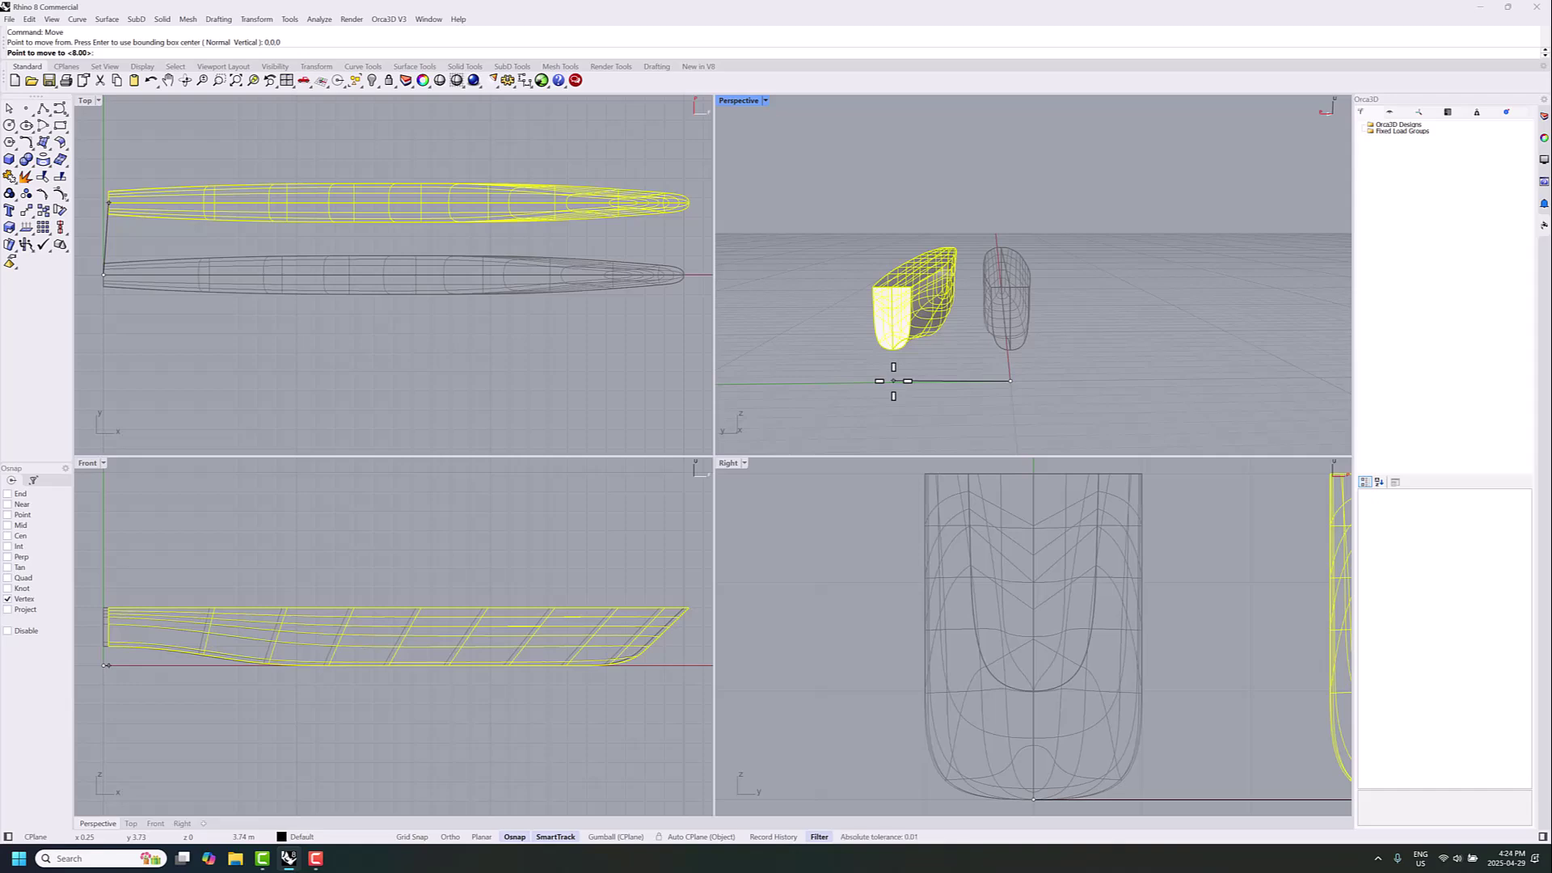
pyautogui.write(',6')
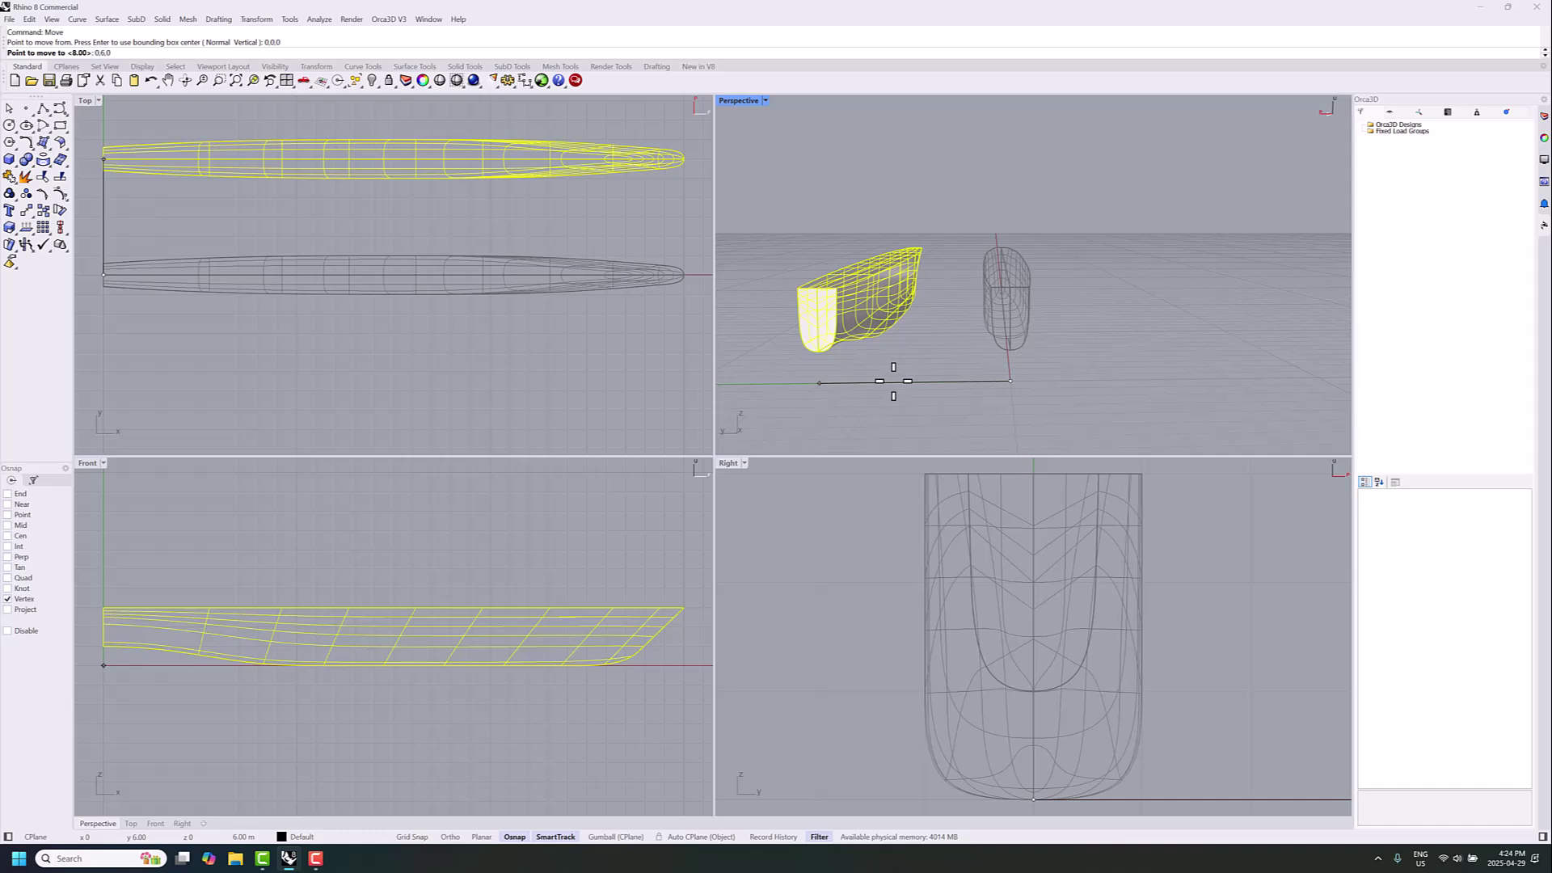
pyautogui.write(',0')
pyautogui.press('Return')
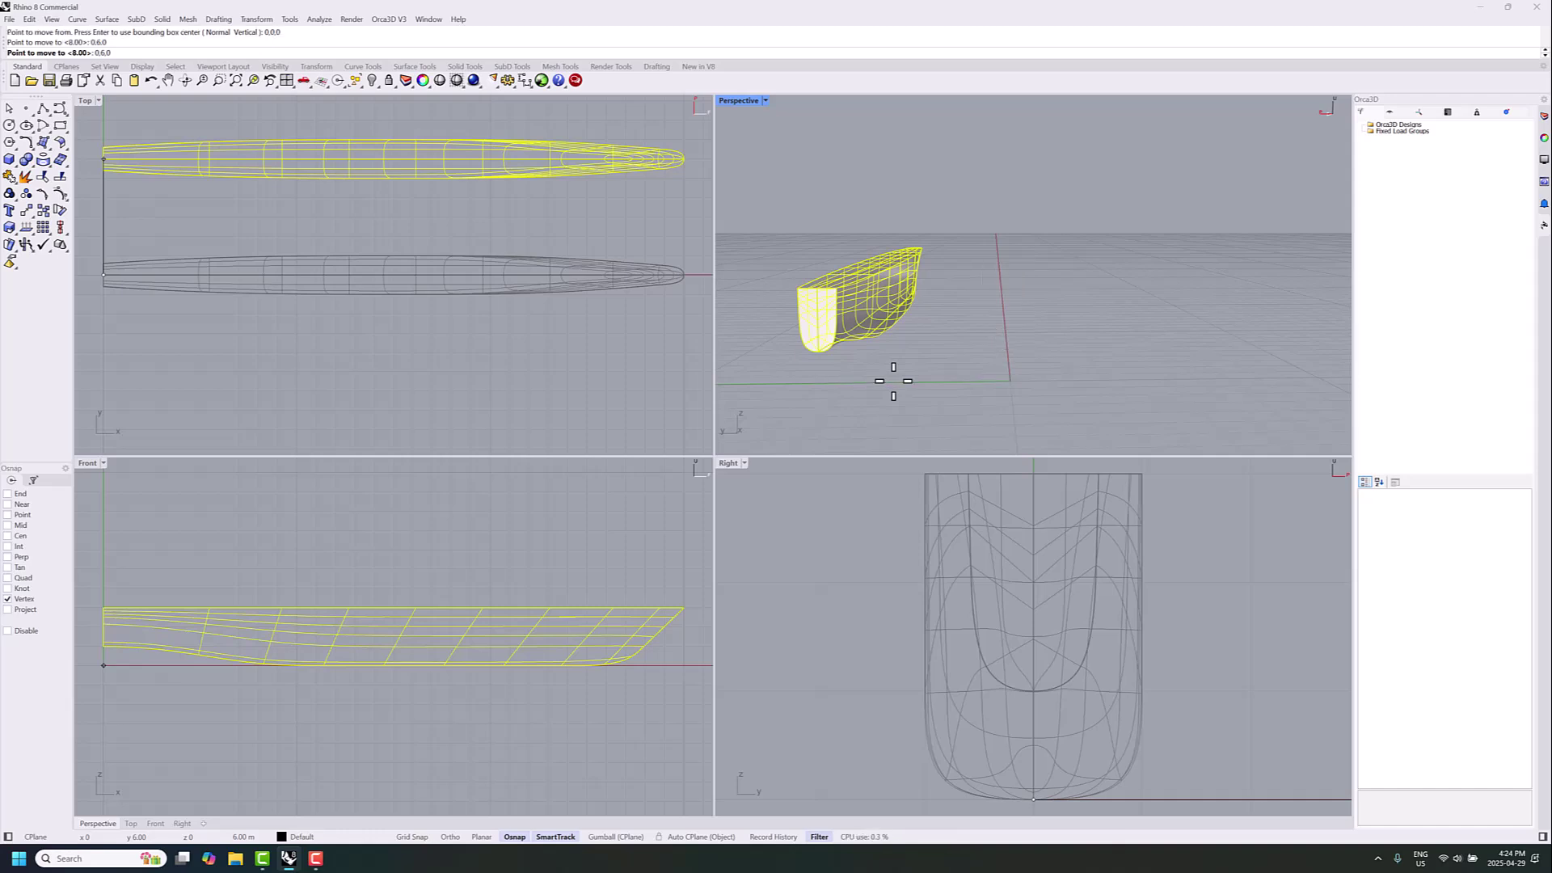
pyautogui.moveTo(901, 371); pyautogui.dragTo(959, 369, button='right')
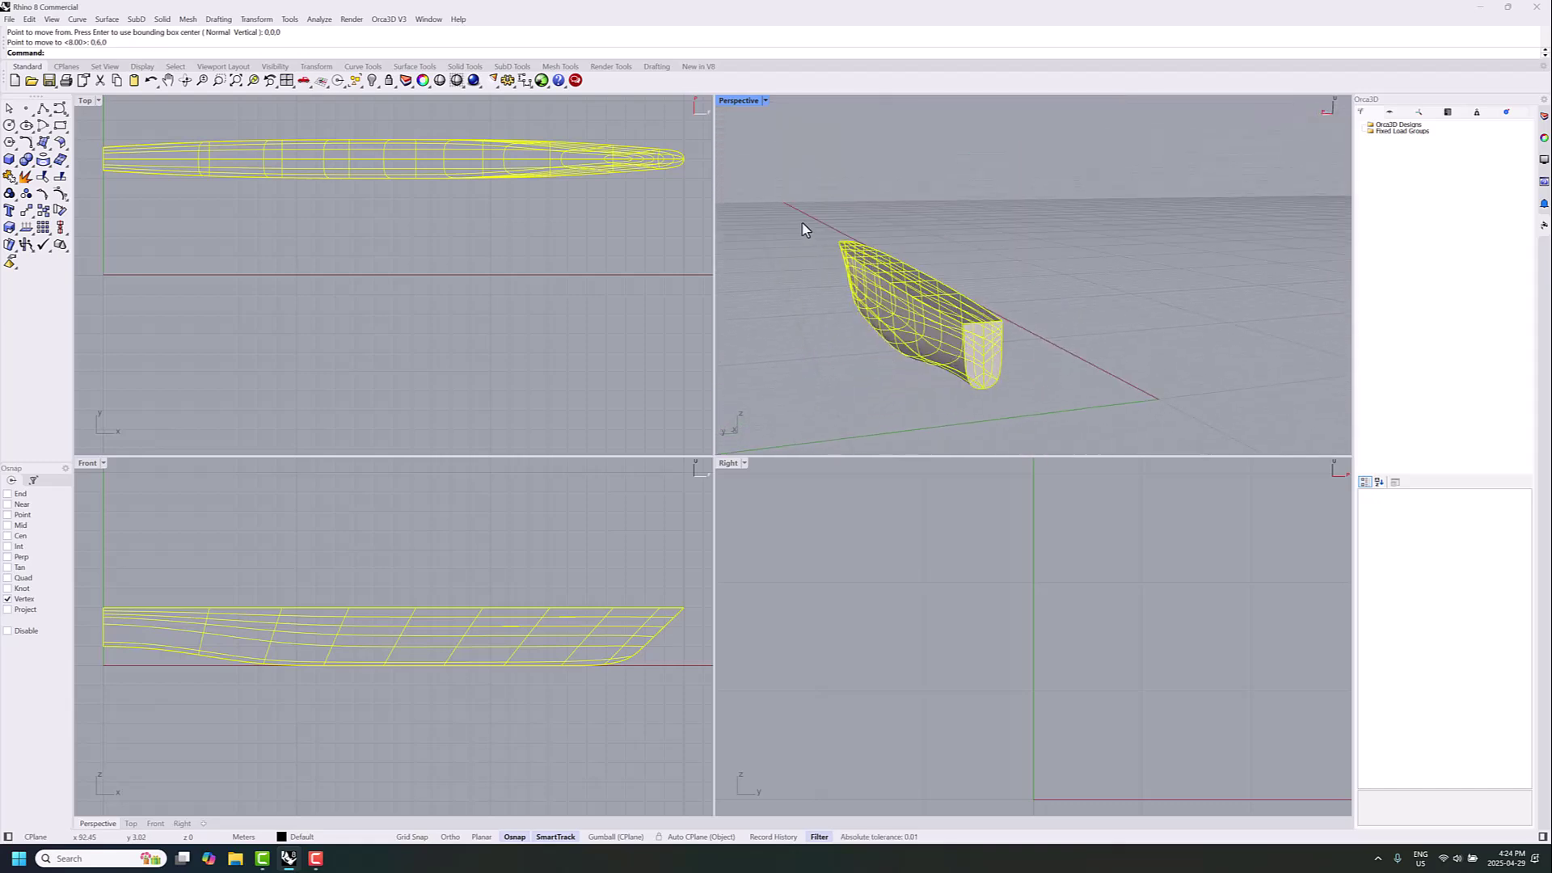
pyautogui.click(800, 212)
pyautogui.click(801, 215)
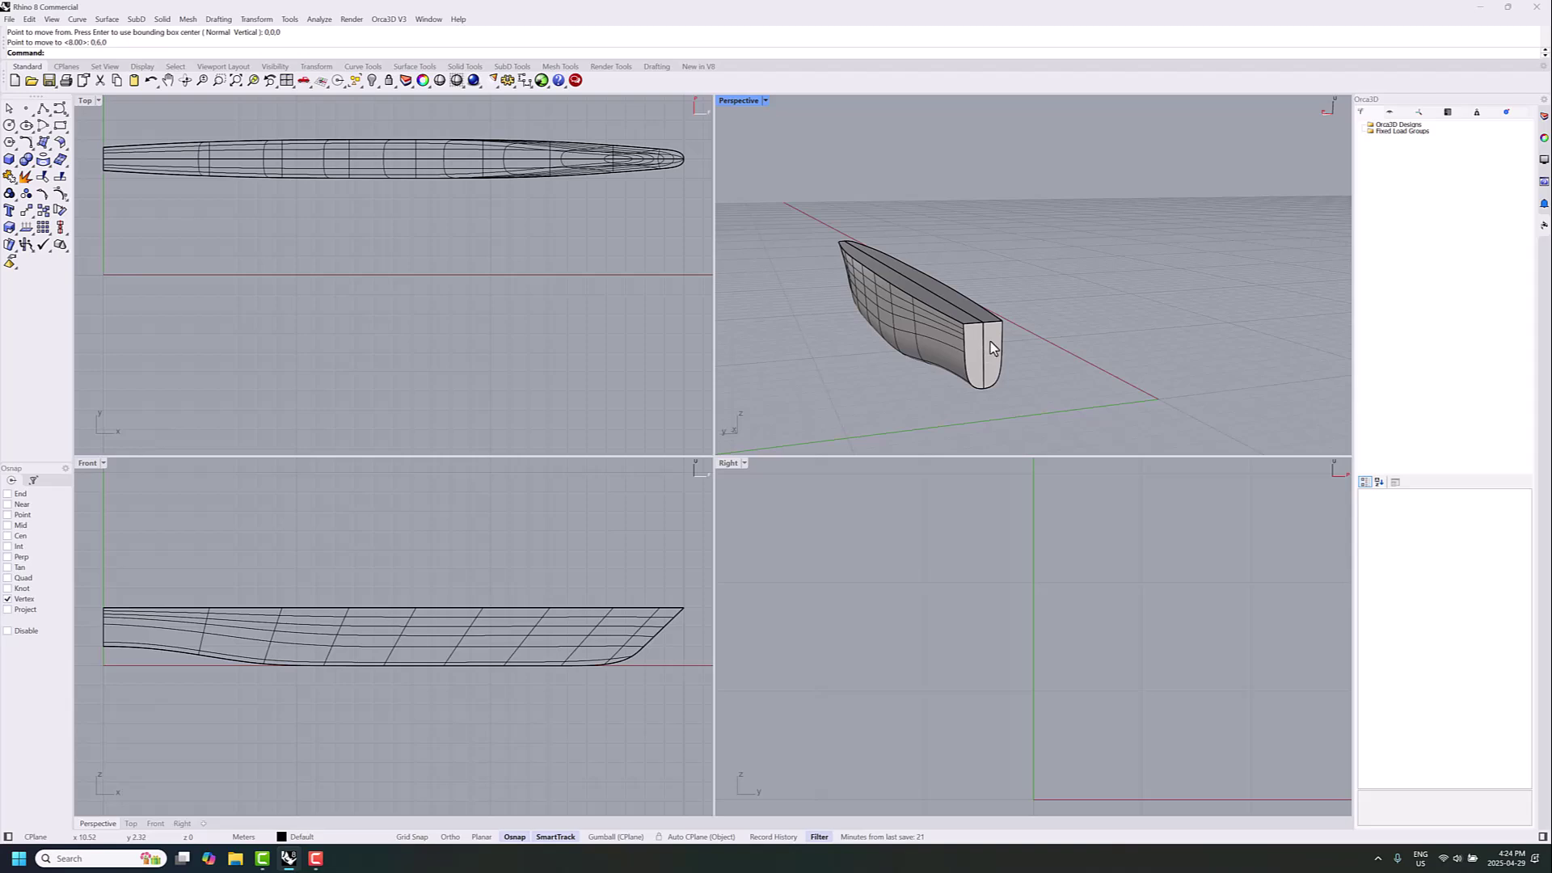
# Start QuadRemesh on all the hull surfaces with a target quad count of 500, the preview on and the input objects hidden.
pyautogui.moveTo(1032, 367); pyautogui.dragTo(1014, 356, button='right')
pyautogui.click(873, 305)
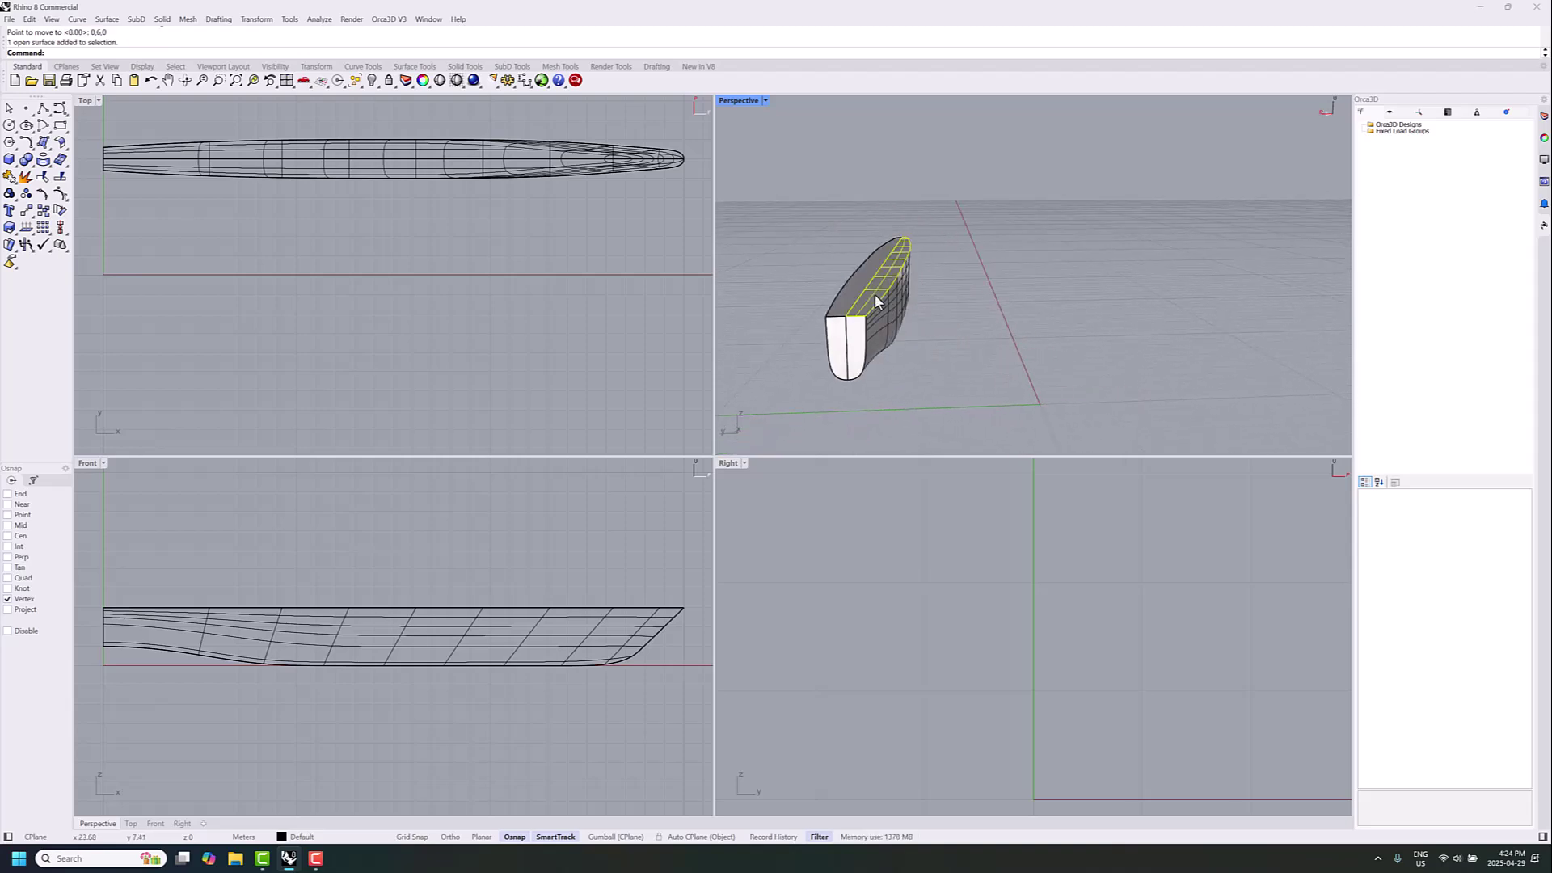
pyautogui.click(820, 234)
pyautogui.hotkey('ctrl', 'a')
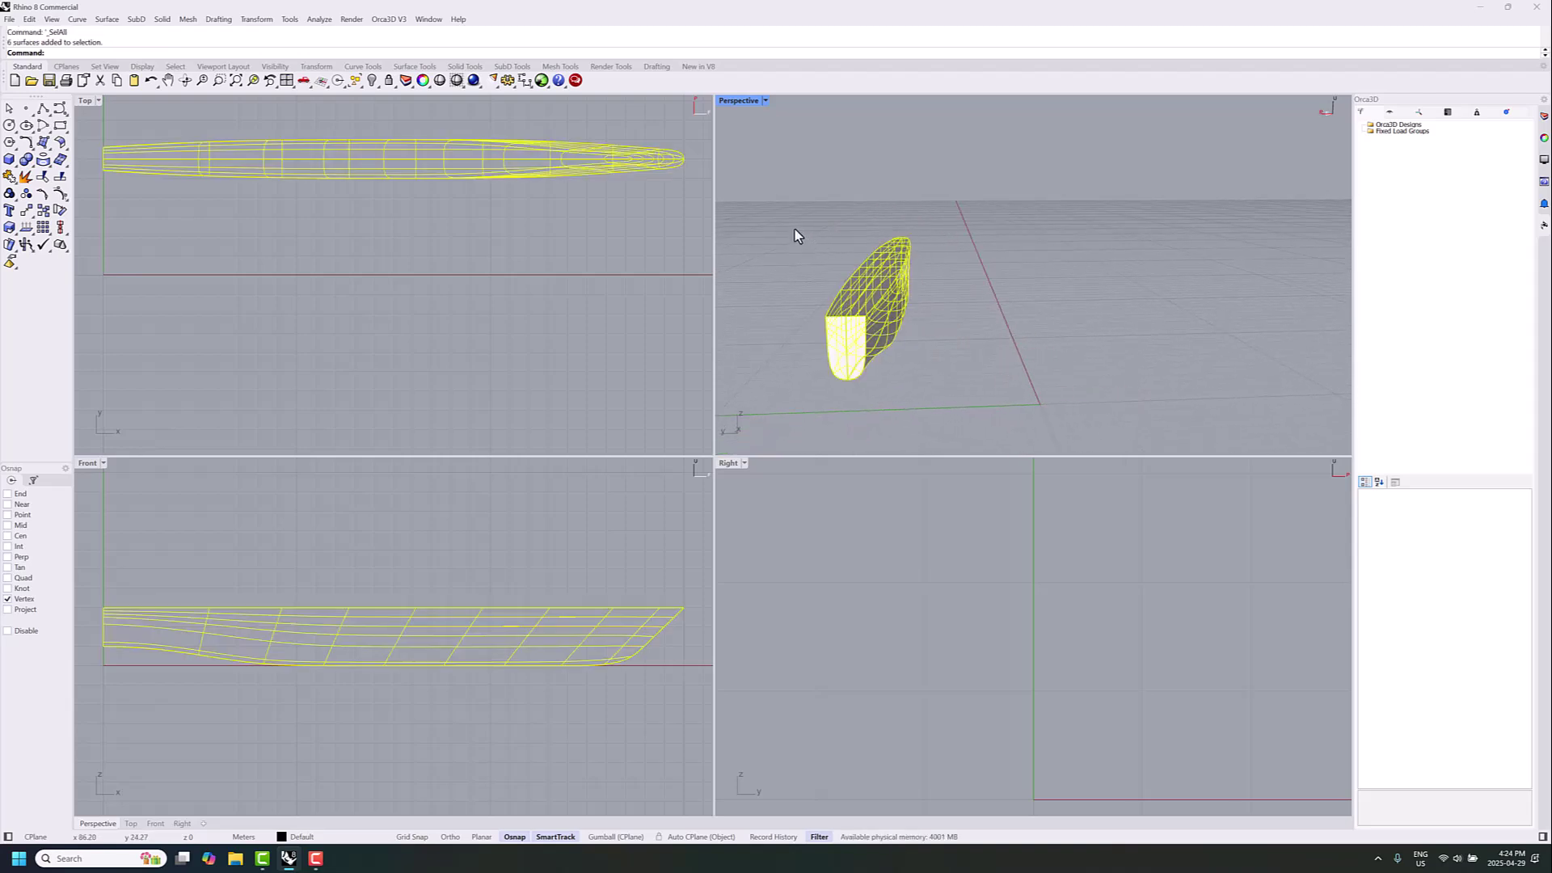
pyautogui.moveTo(794, 234); pyautogui.dragTo(828, 229, button='right')
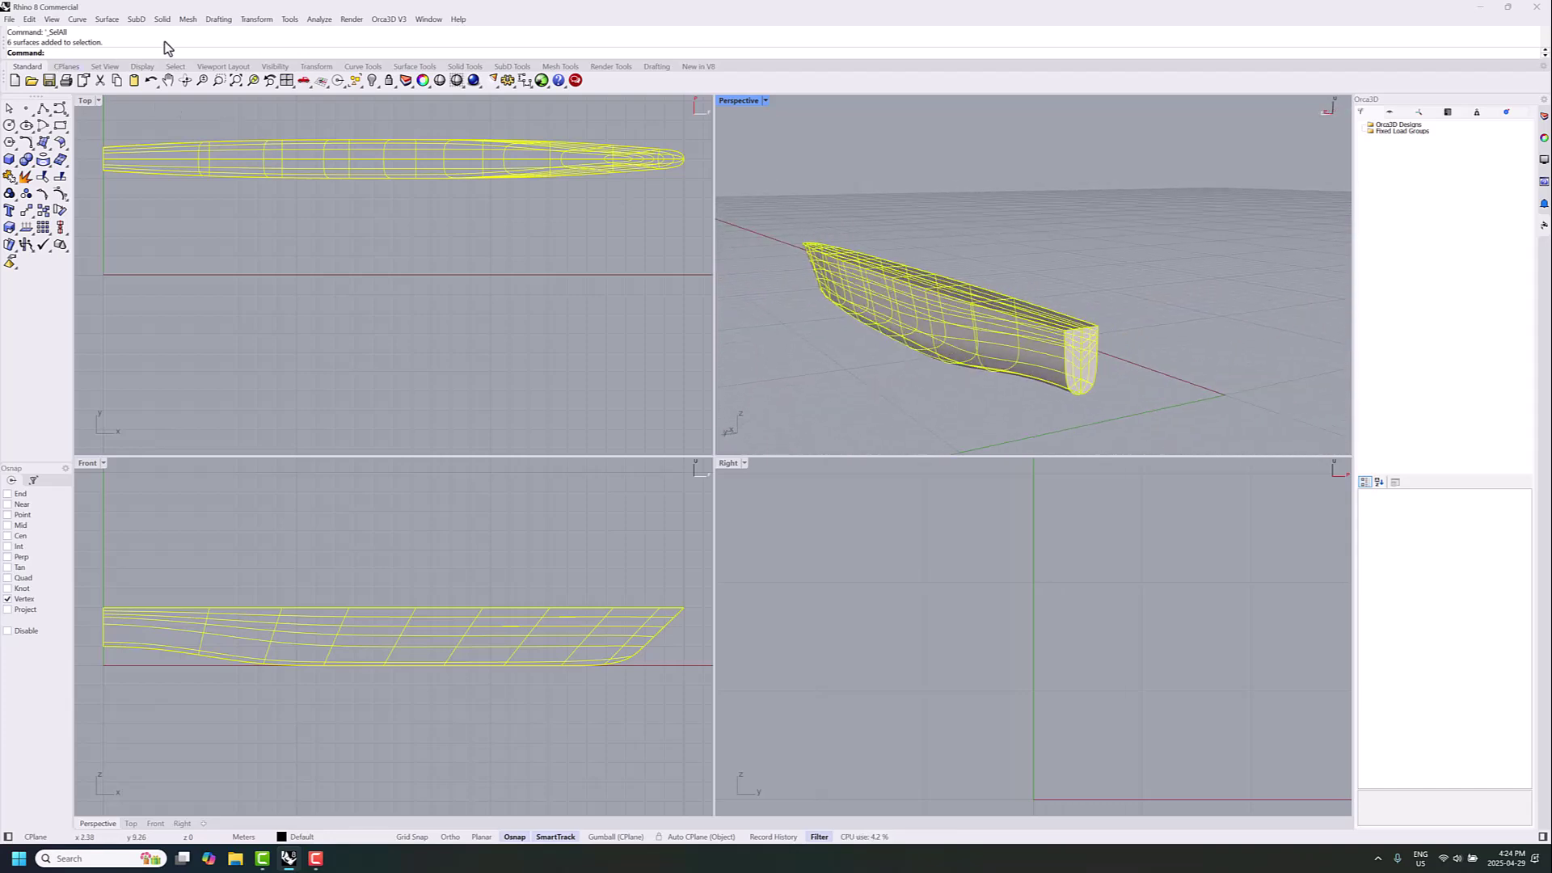
pyautogui.write('Quad')
pyautogui.press('Return')
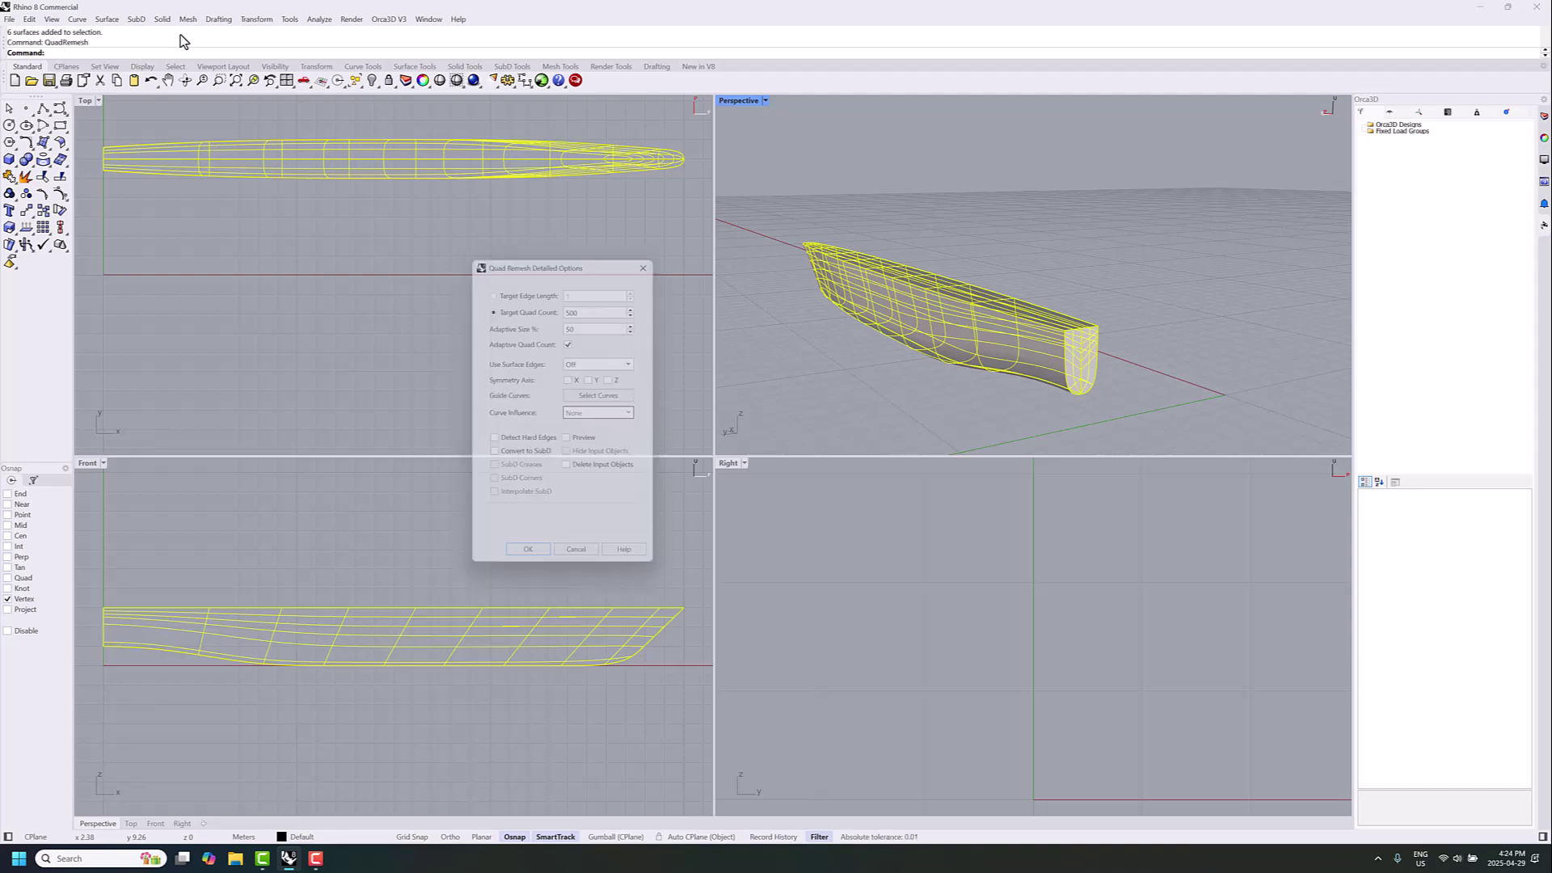
pyautogui.click(582, 307)
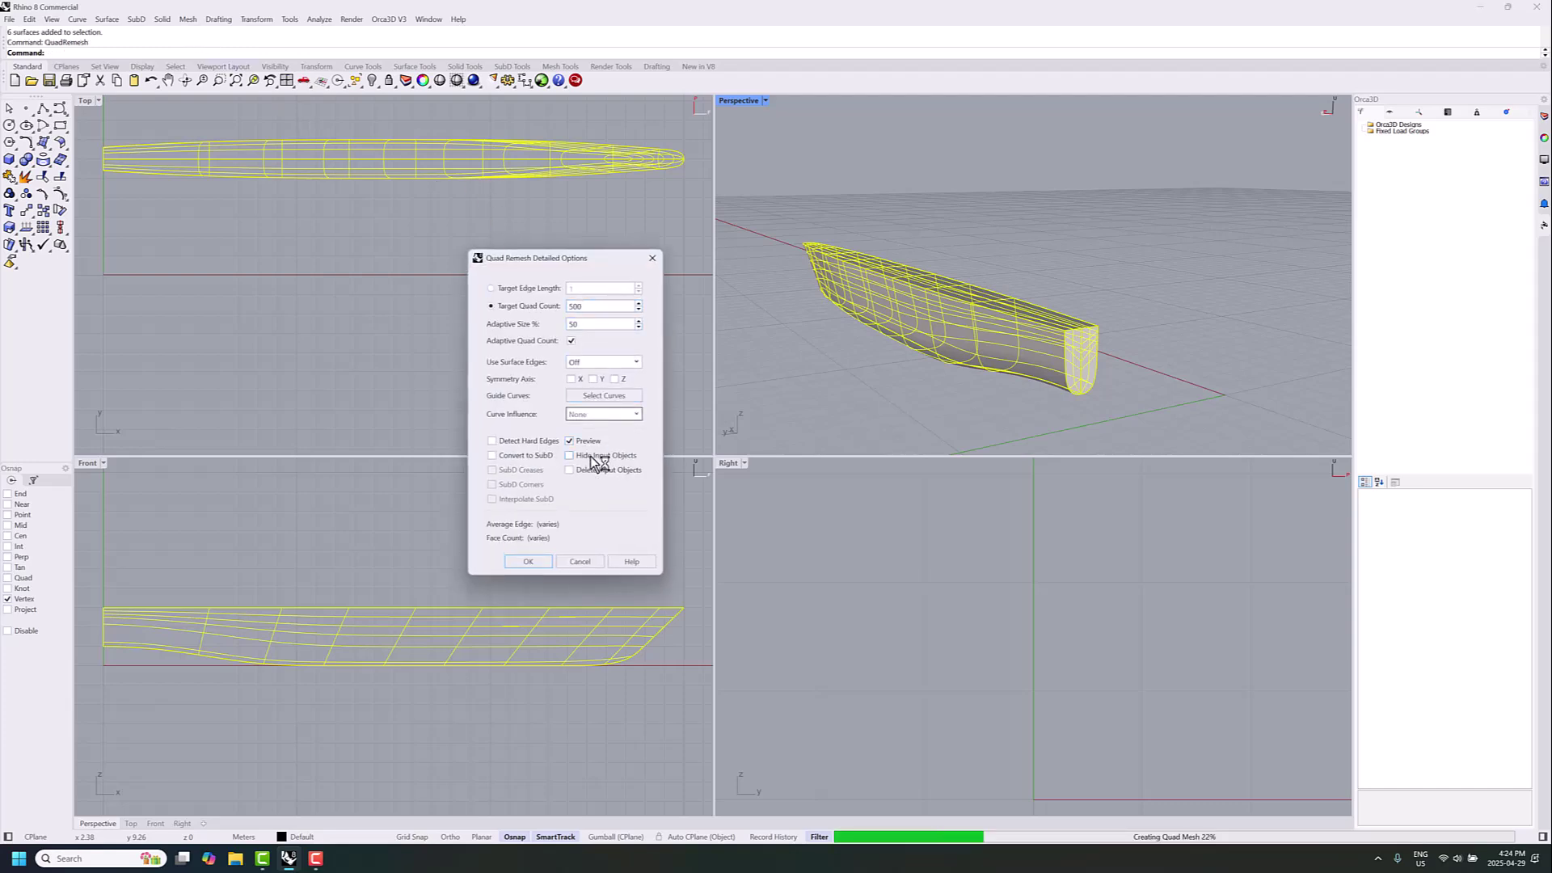
pyautogui.click(596, 457)
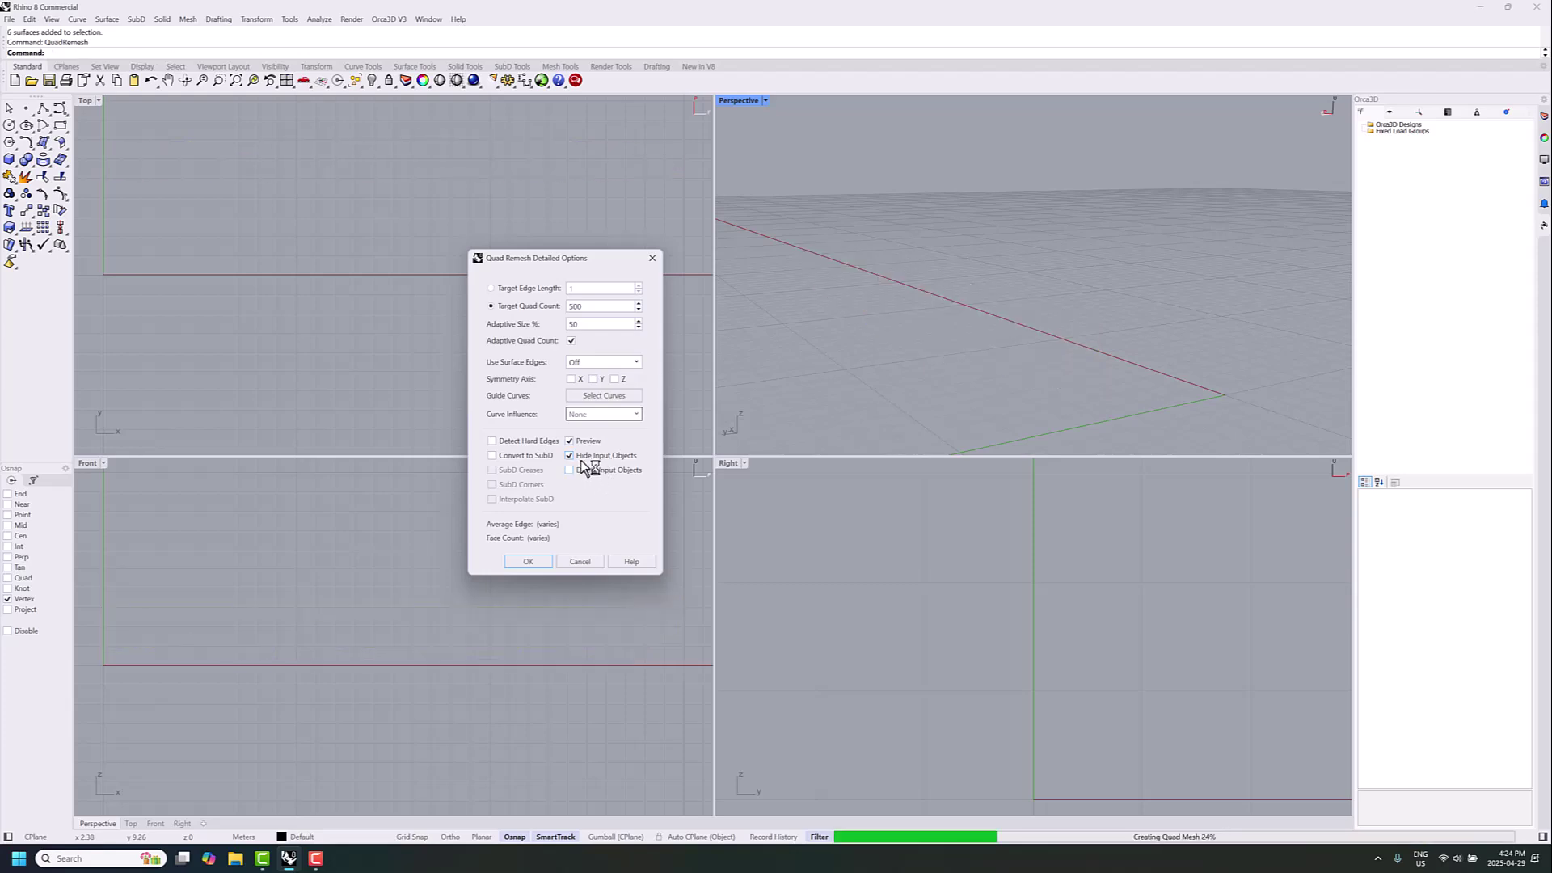
pyautogui.click(570, 306)
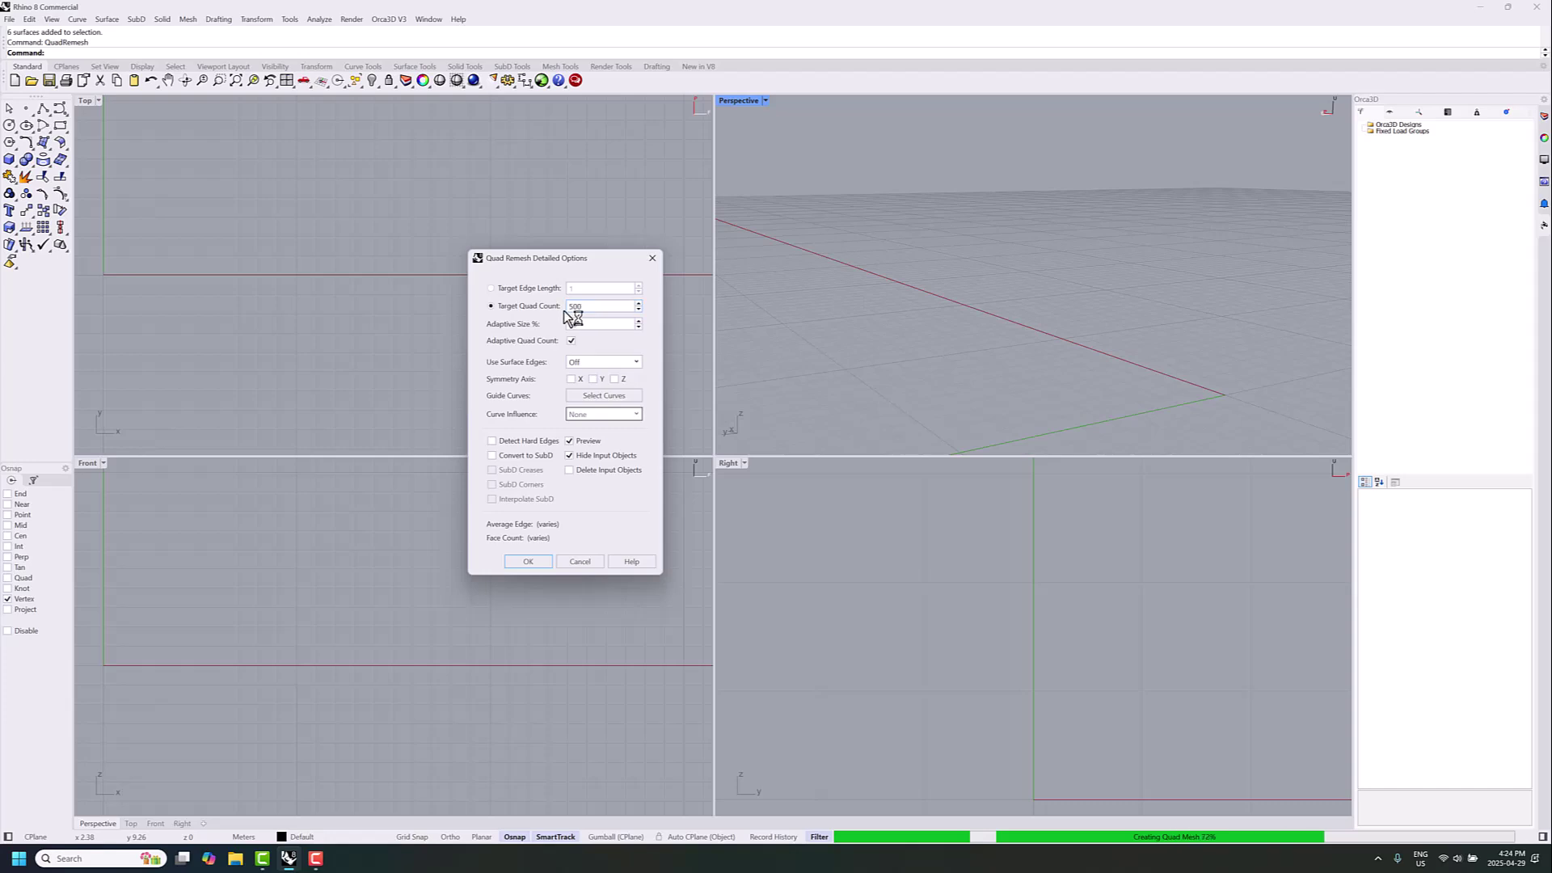
pyautogui.click(582, 324)
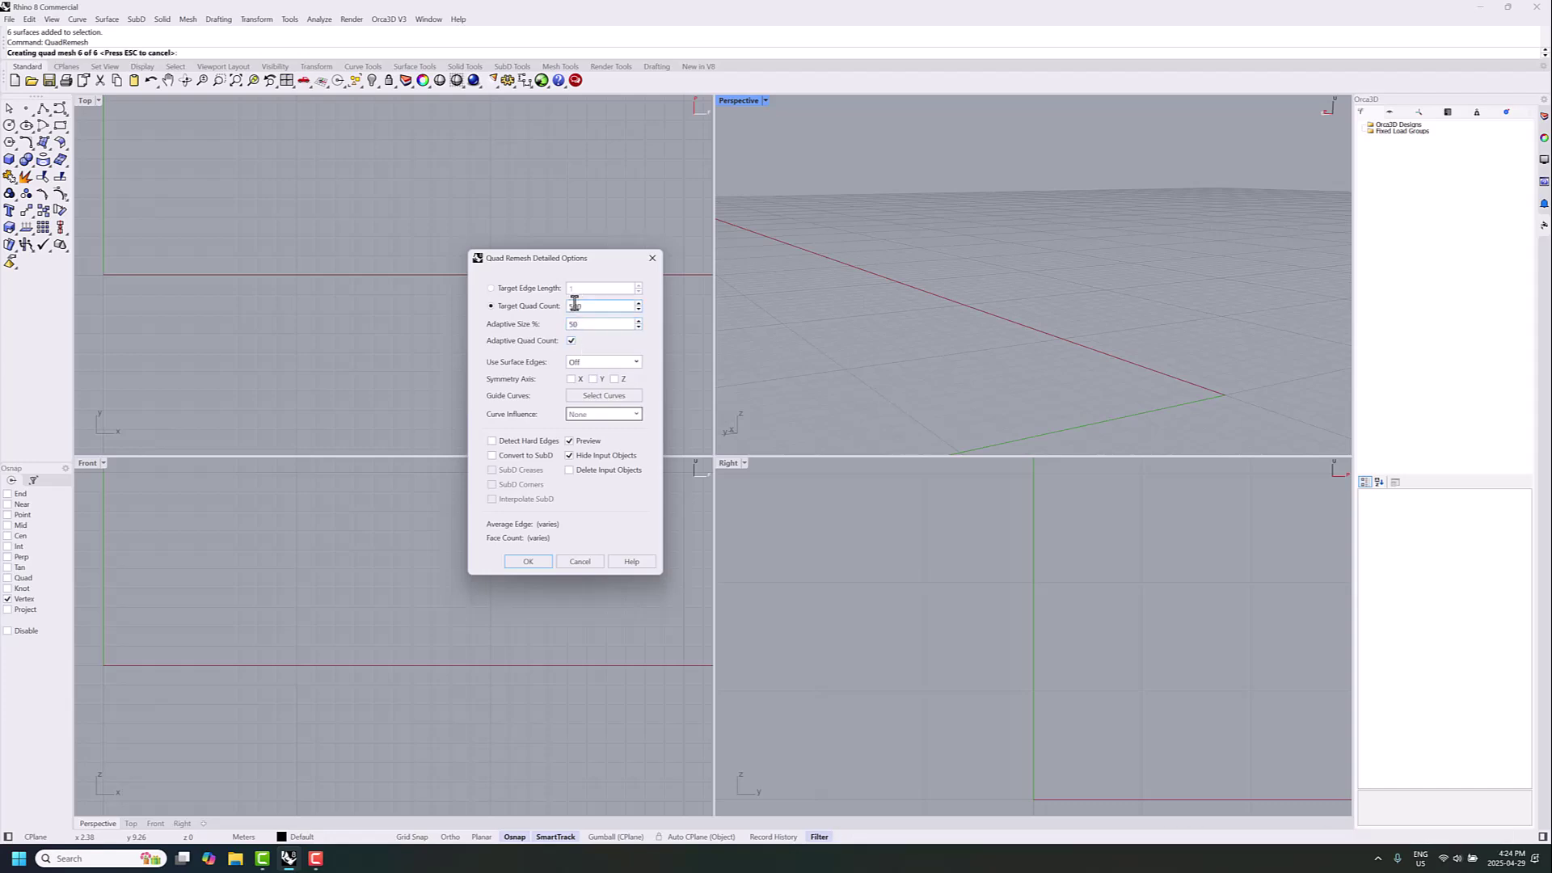
# Set the target quad count to 400 with an adaptive size of 50% and create the quad meshes of the hull.
pyautogui.moveTo(884, 341); pyautogui.dragTo(1039, 312, button='right')
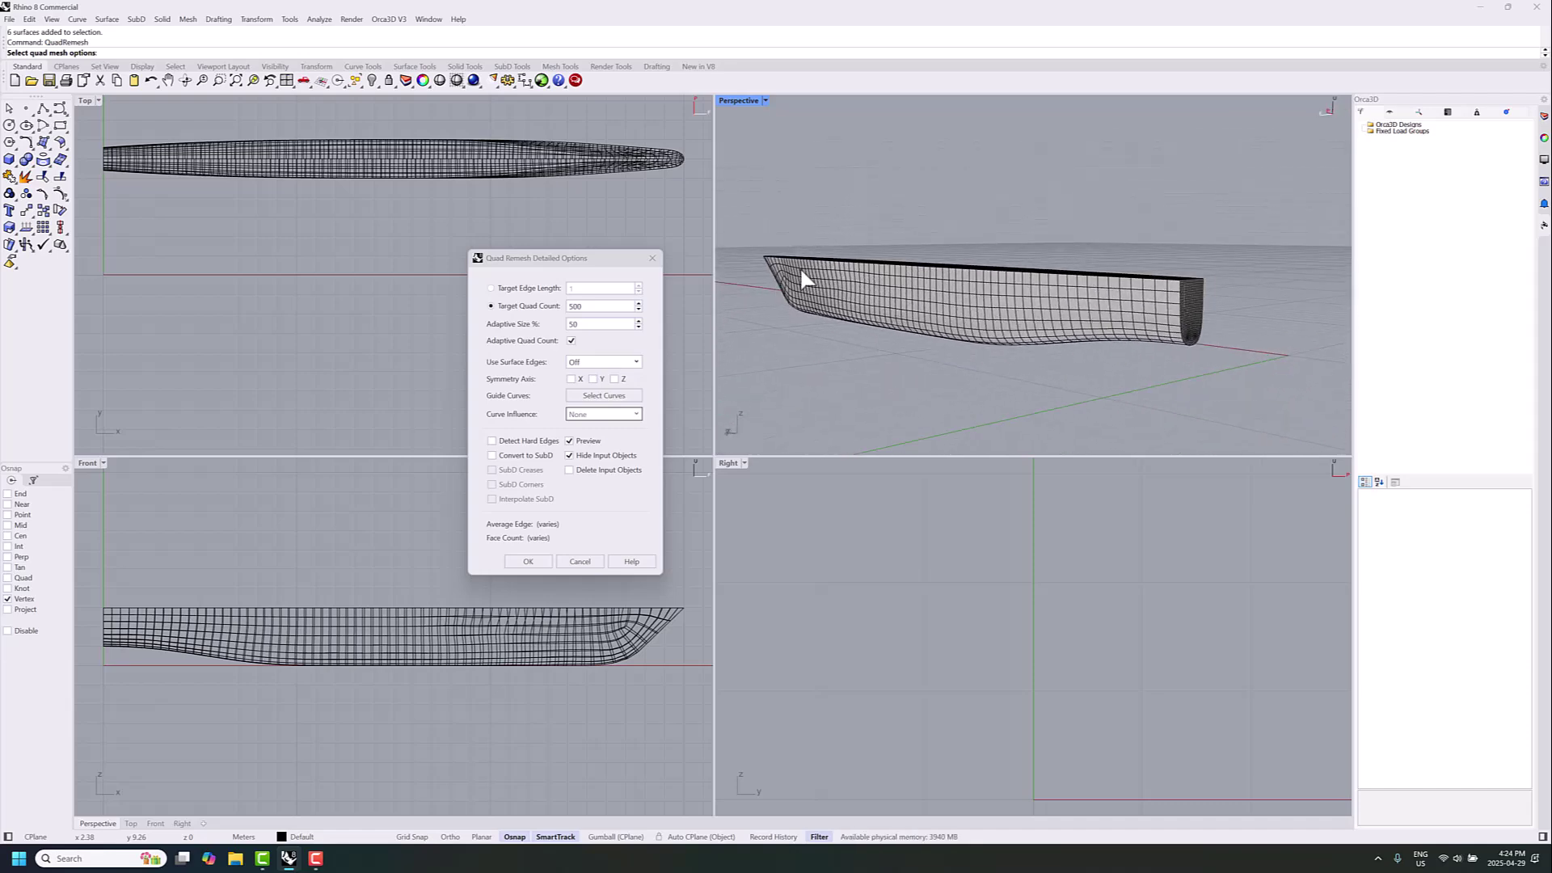
pyautogui.moveTo(977, 331); pyautogui.dragTo(918, 320, button='right')
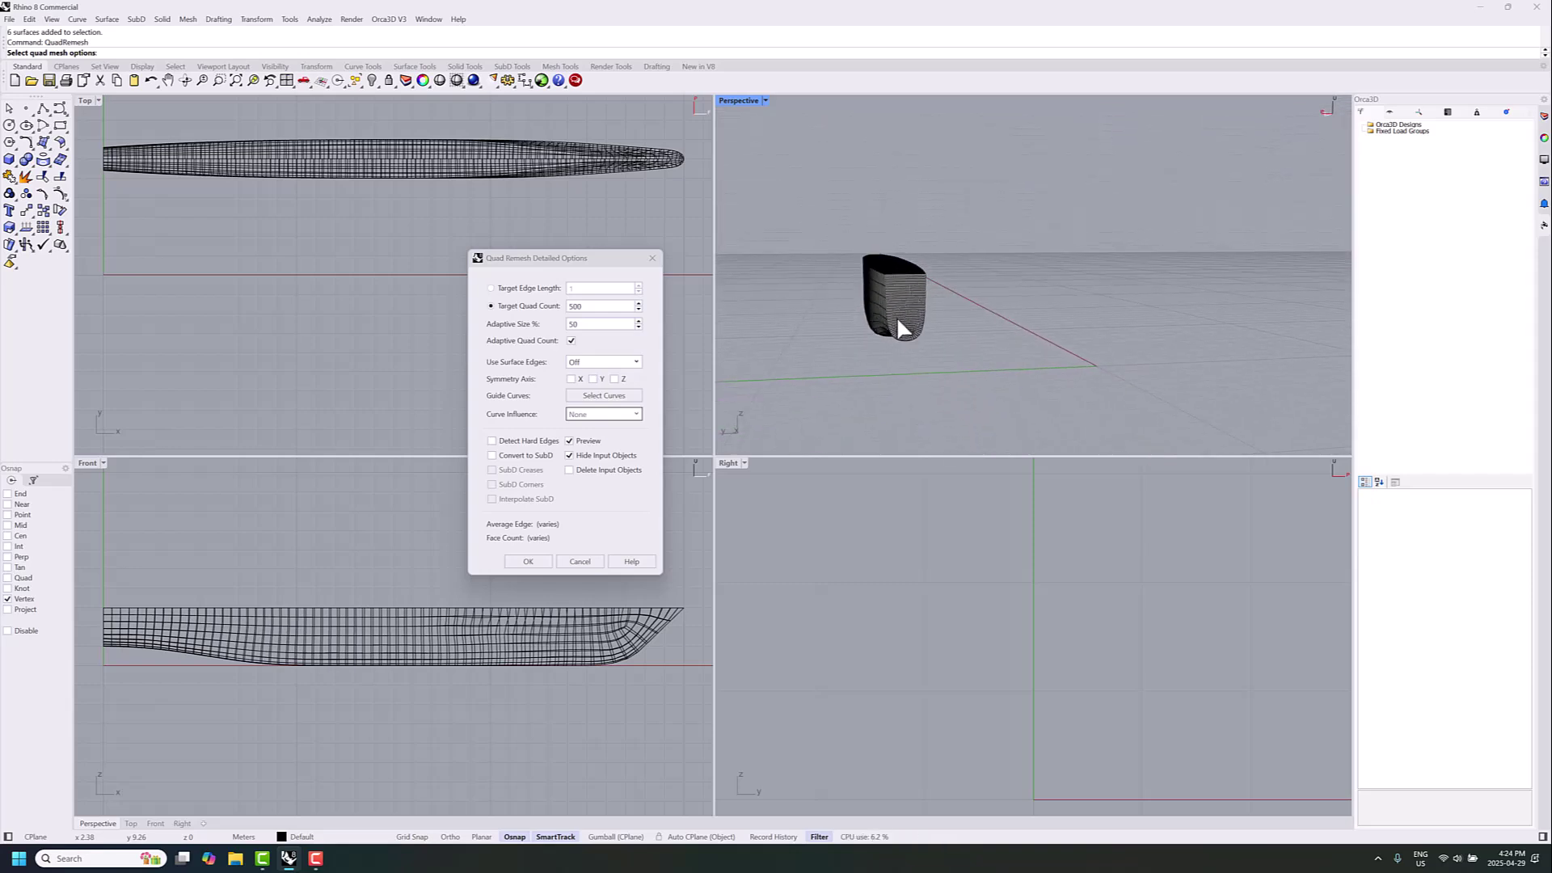
pyautogui.moveTo(904, 327); pyautogui.dragTo(1125, 331, button='right')
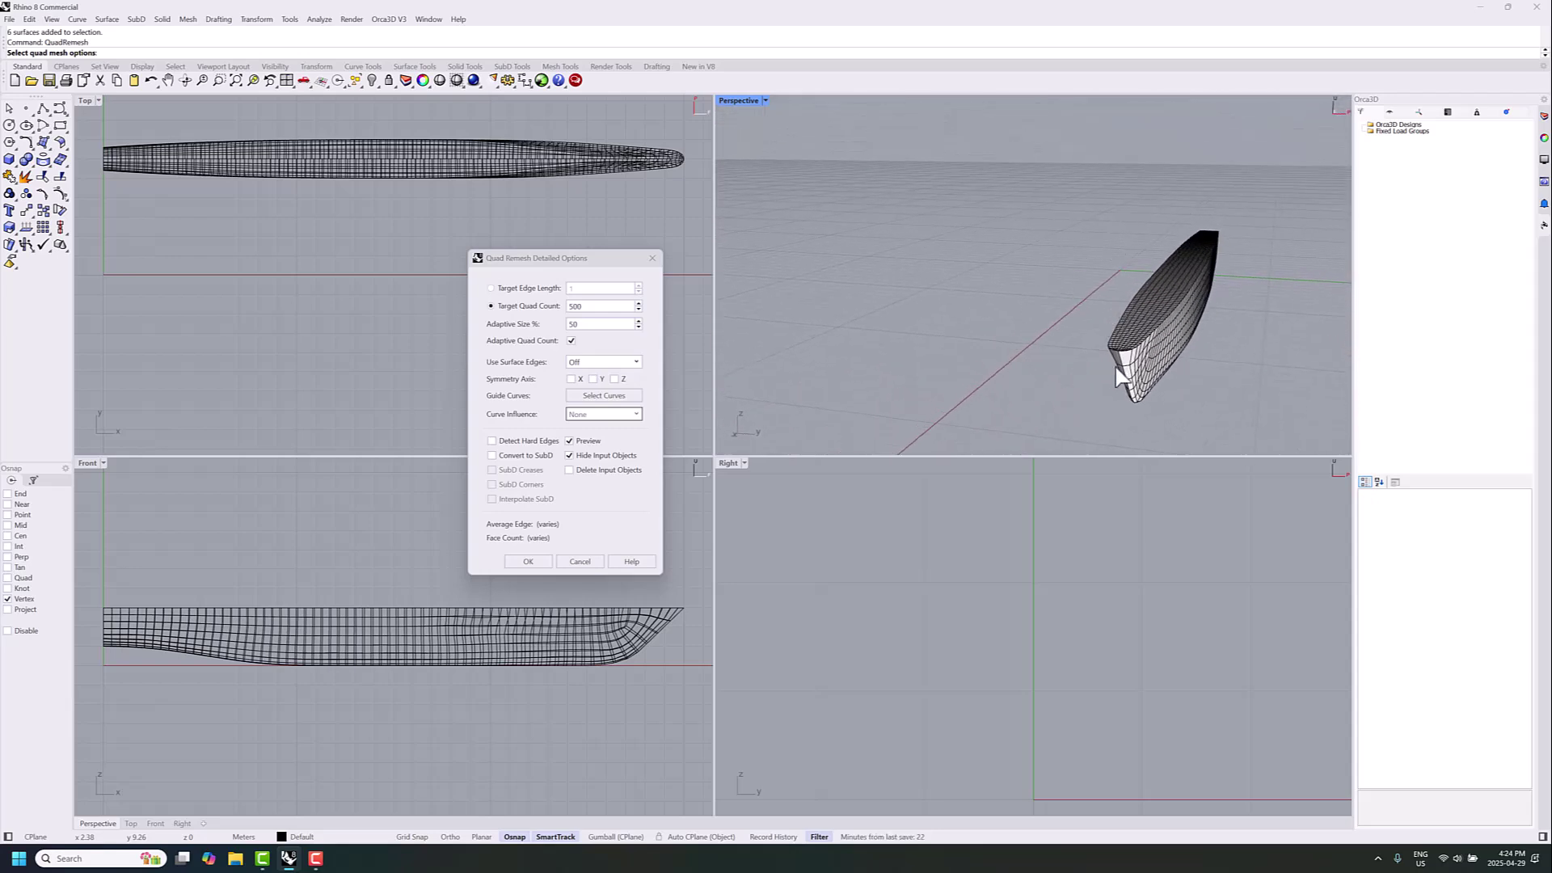
pyautogui.moveTo(1073, 376); pyautogui.dragTo(1089, 370, button='right')
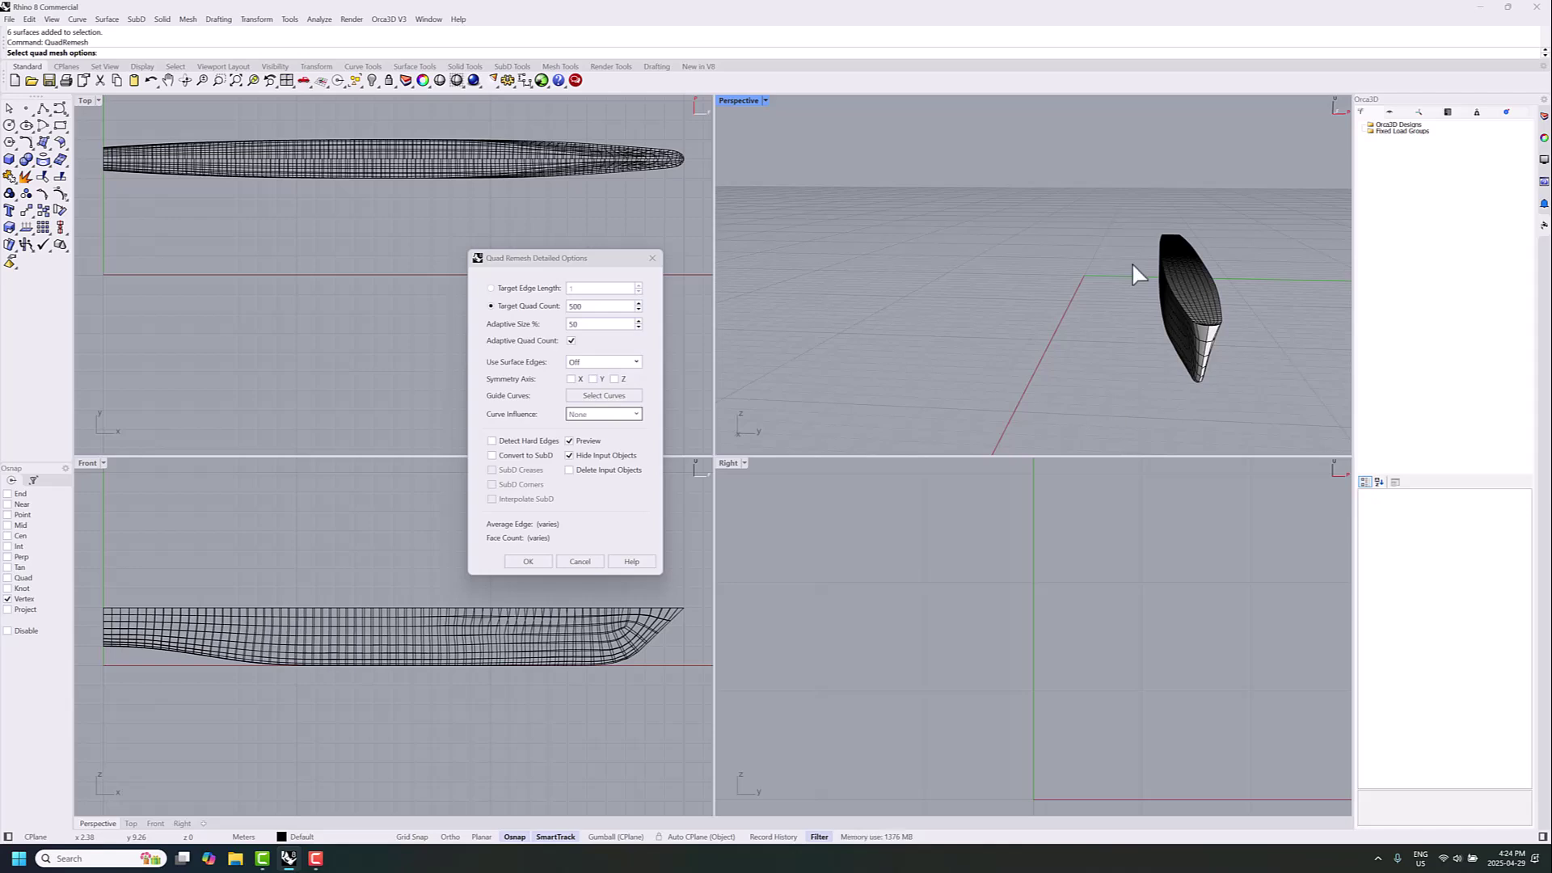
pyautogui.moveTo(1136, 267); pyautogui.dragTo(816, 278, button='right')
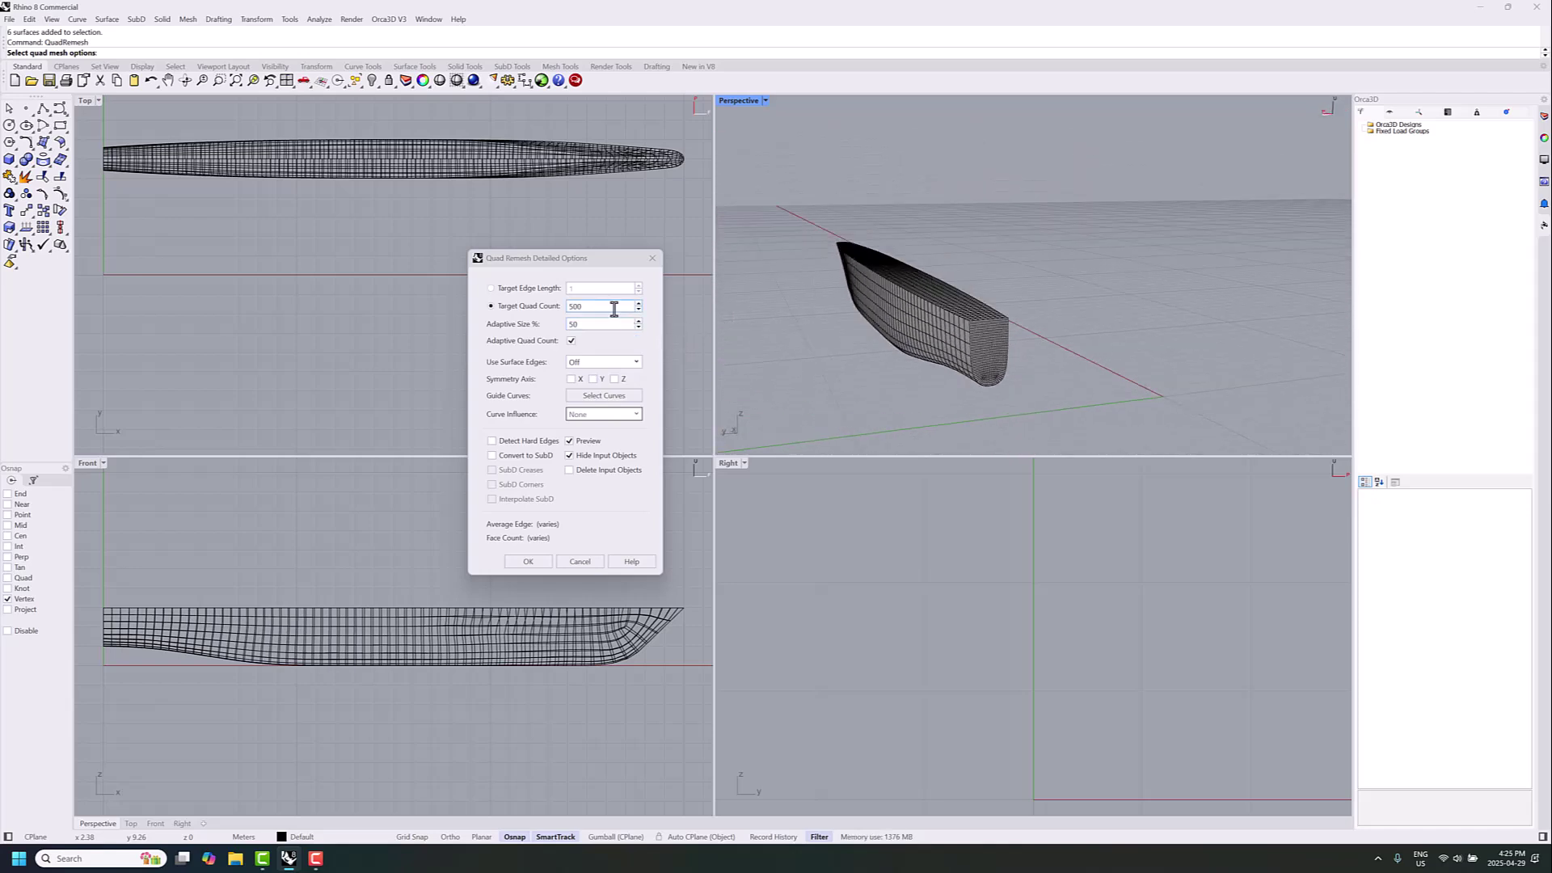
pyautogui.doubleClick(576, 307)
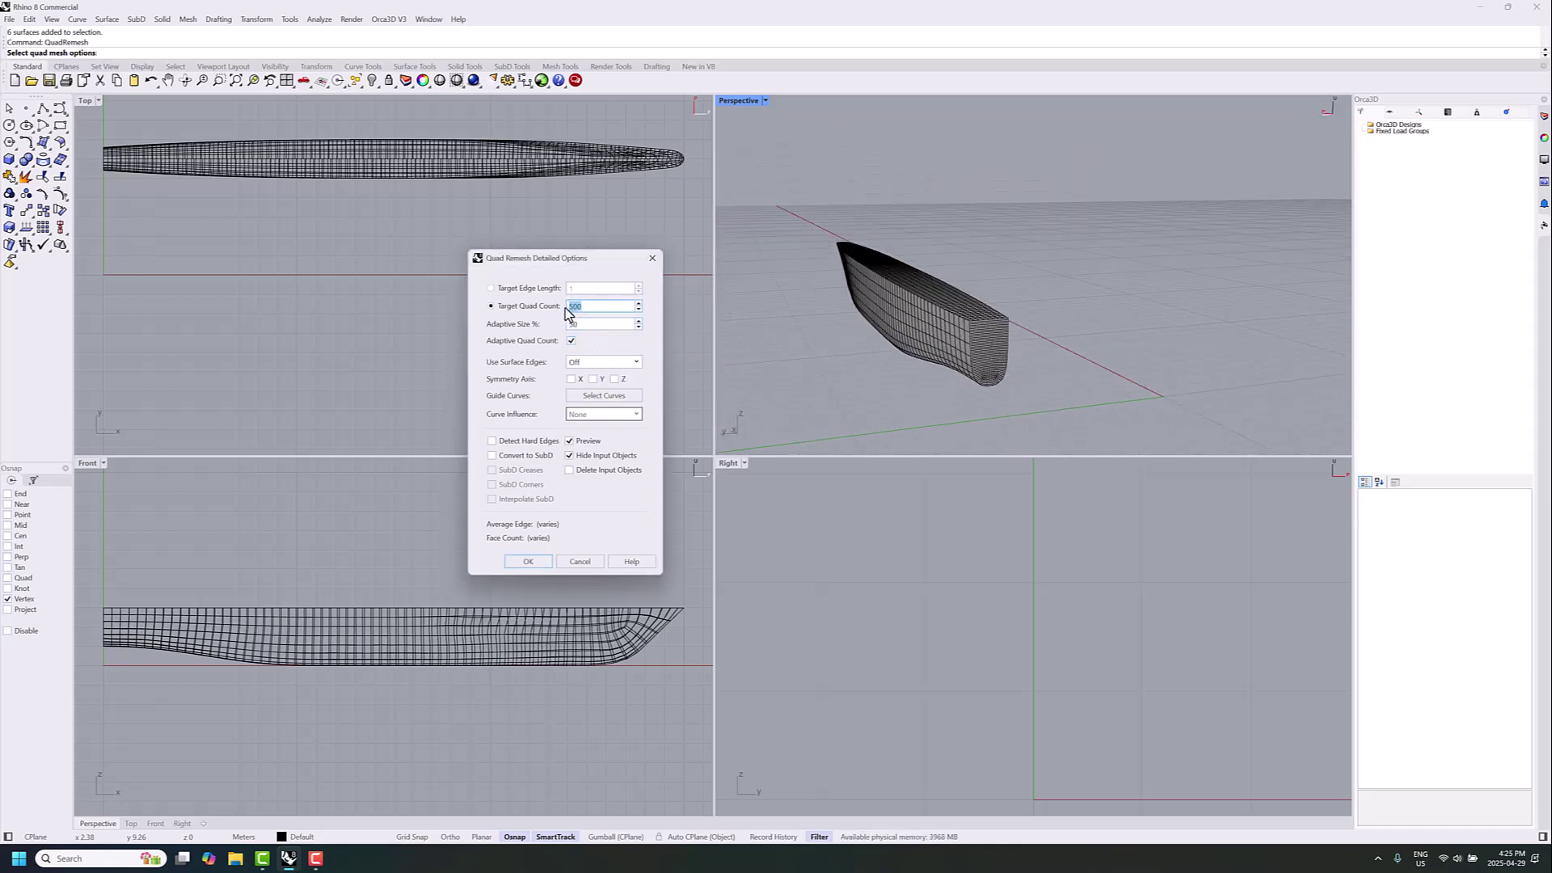
pyautogui.click(570, 307)
pyautogui.click(586, 323)
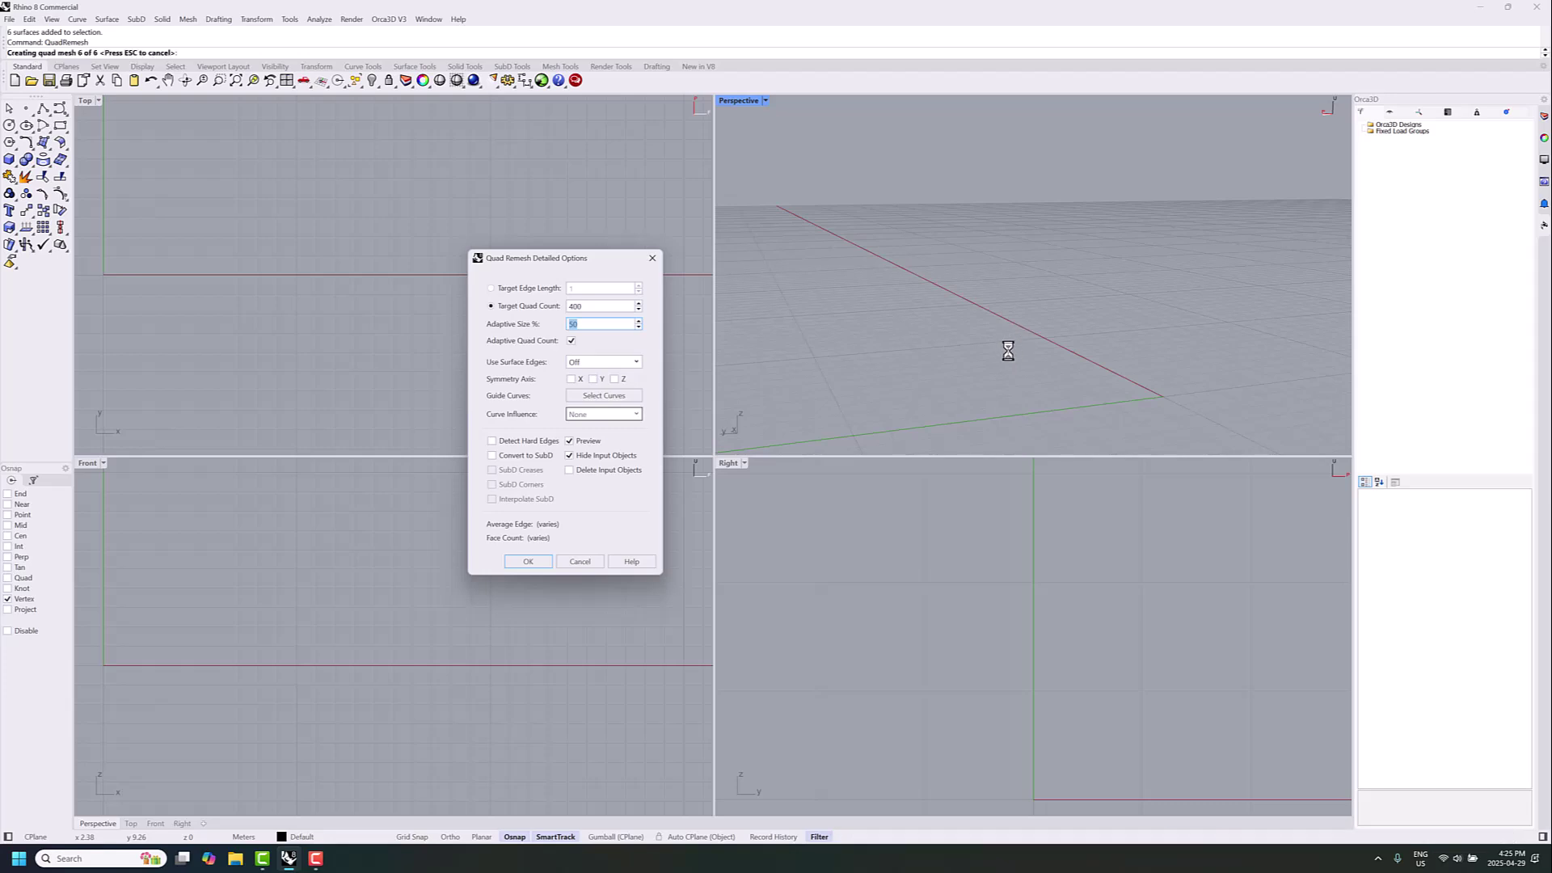
pyautogui.moveTo(982, 357); pyautogui.dragTo(1027, 343, button='right')
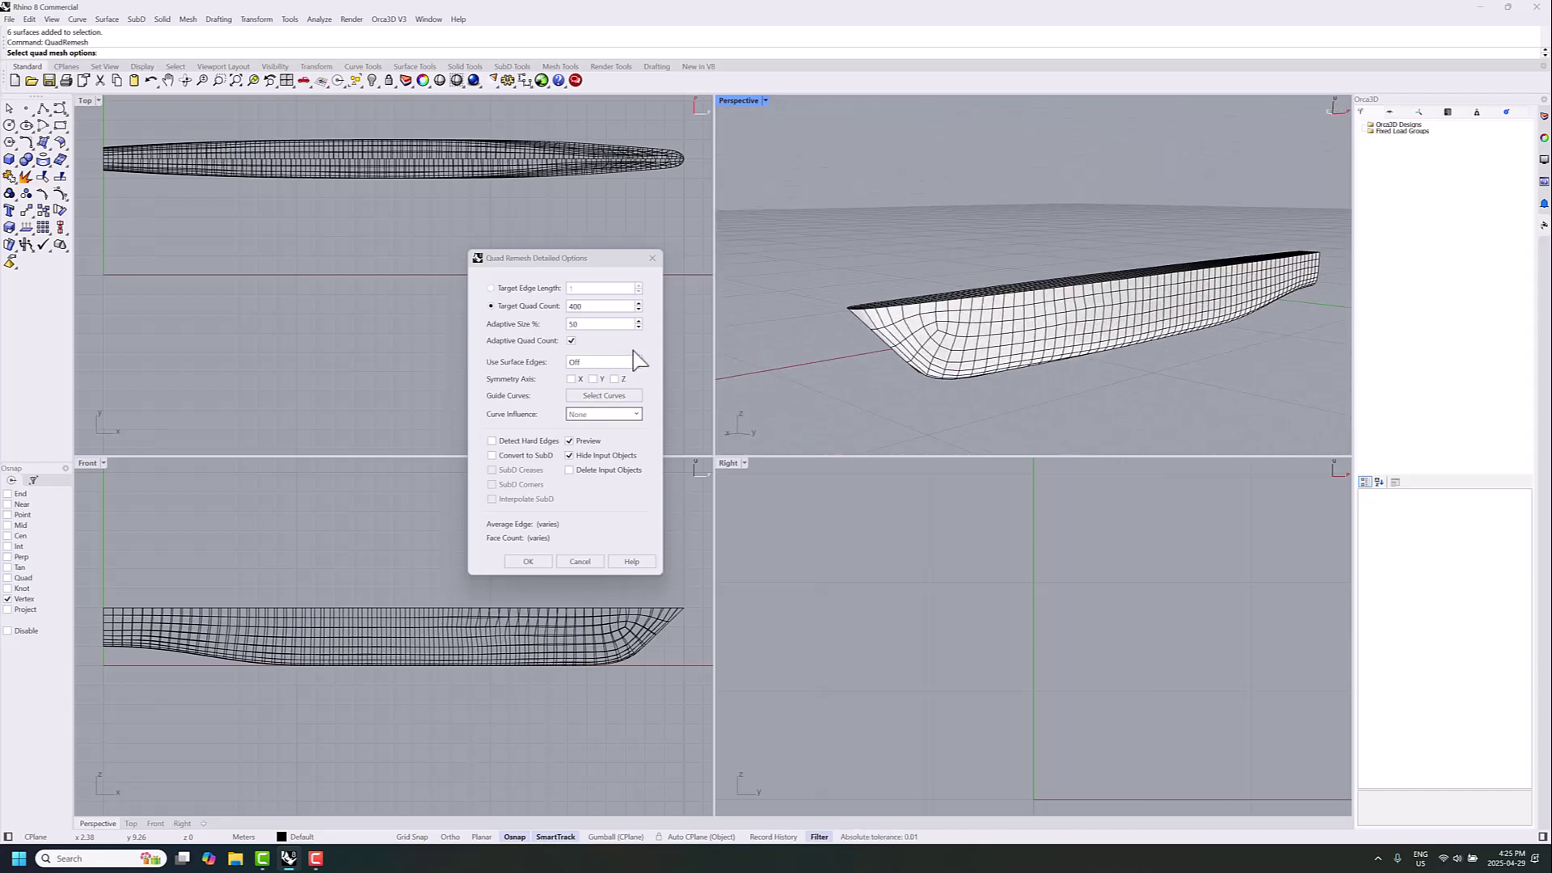
pyautogui.click(530, 561)
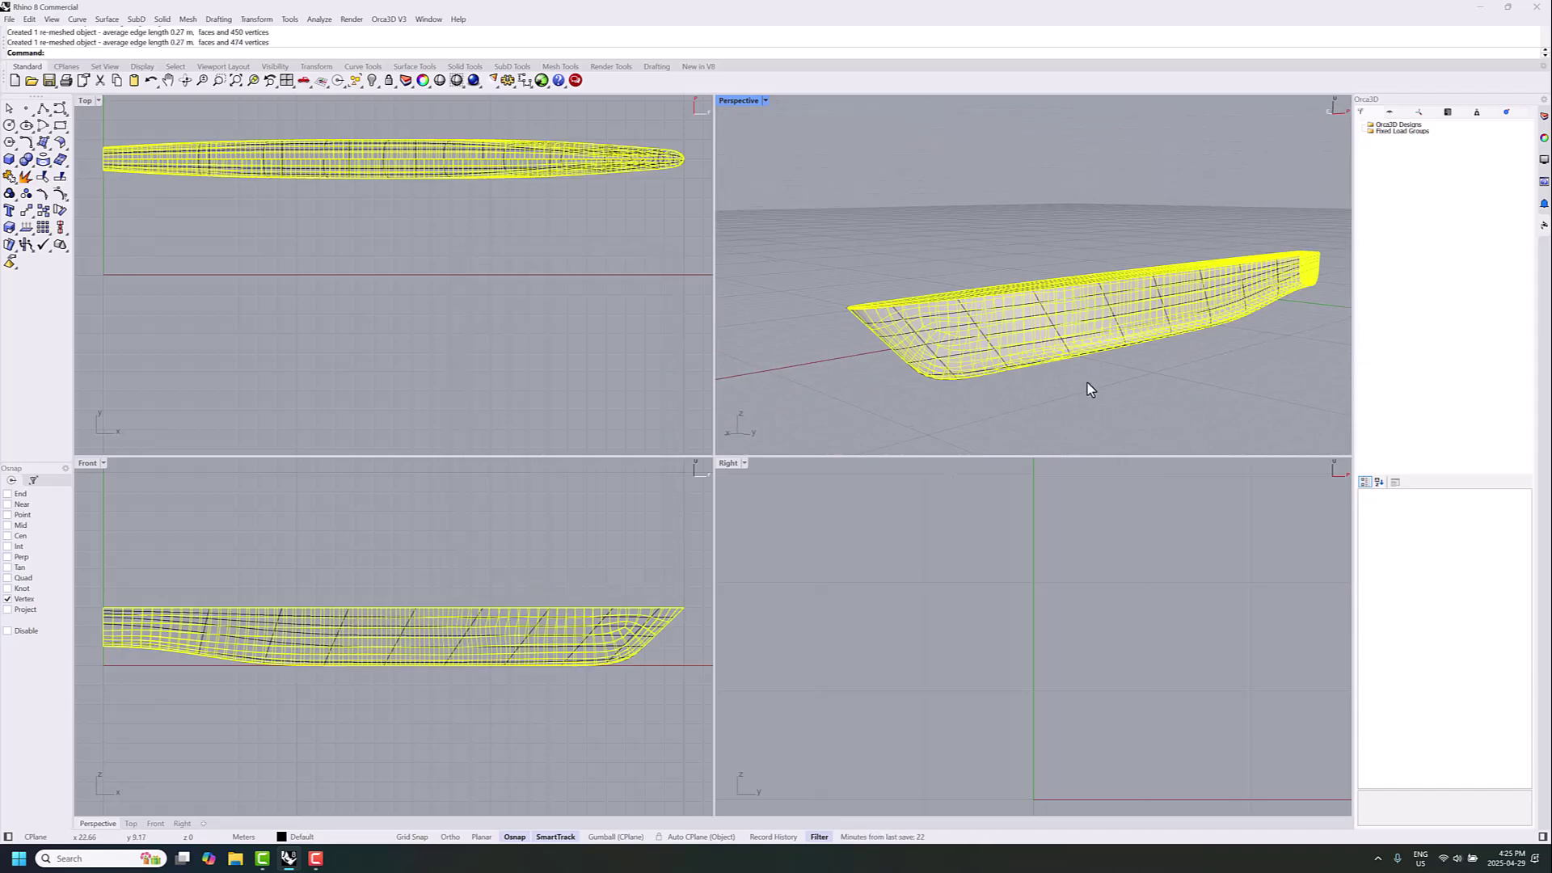
# Clear the selection of the hull meshes and undo the last quad remesh.
pyautogui.click(1087, 381)
pyautogui.click(1040, 342)
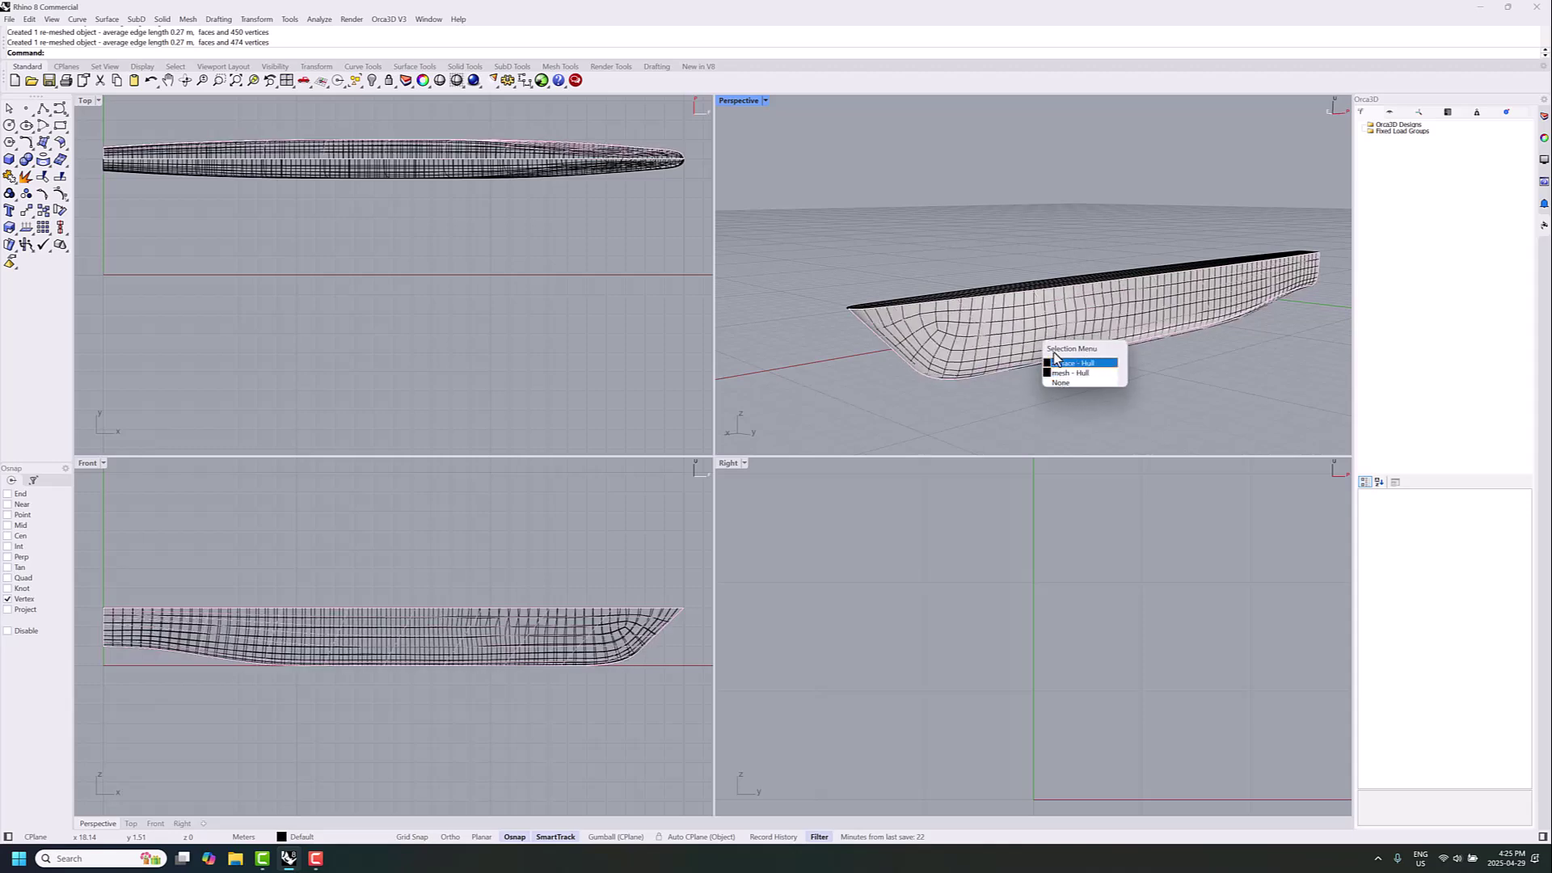
pyautogui.press('Escape')
pyautogui.hotkey('ctrl', 'z')
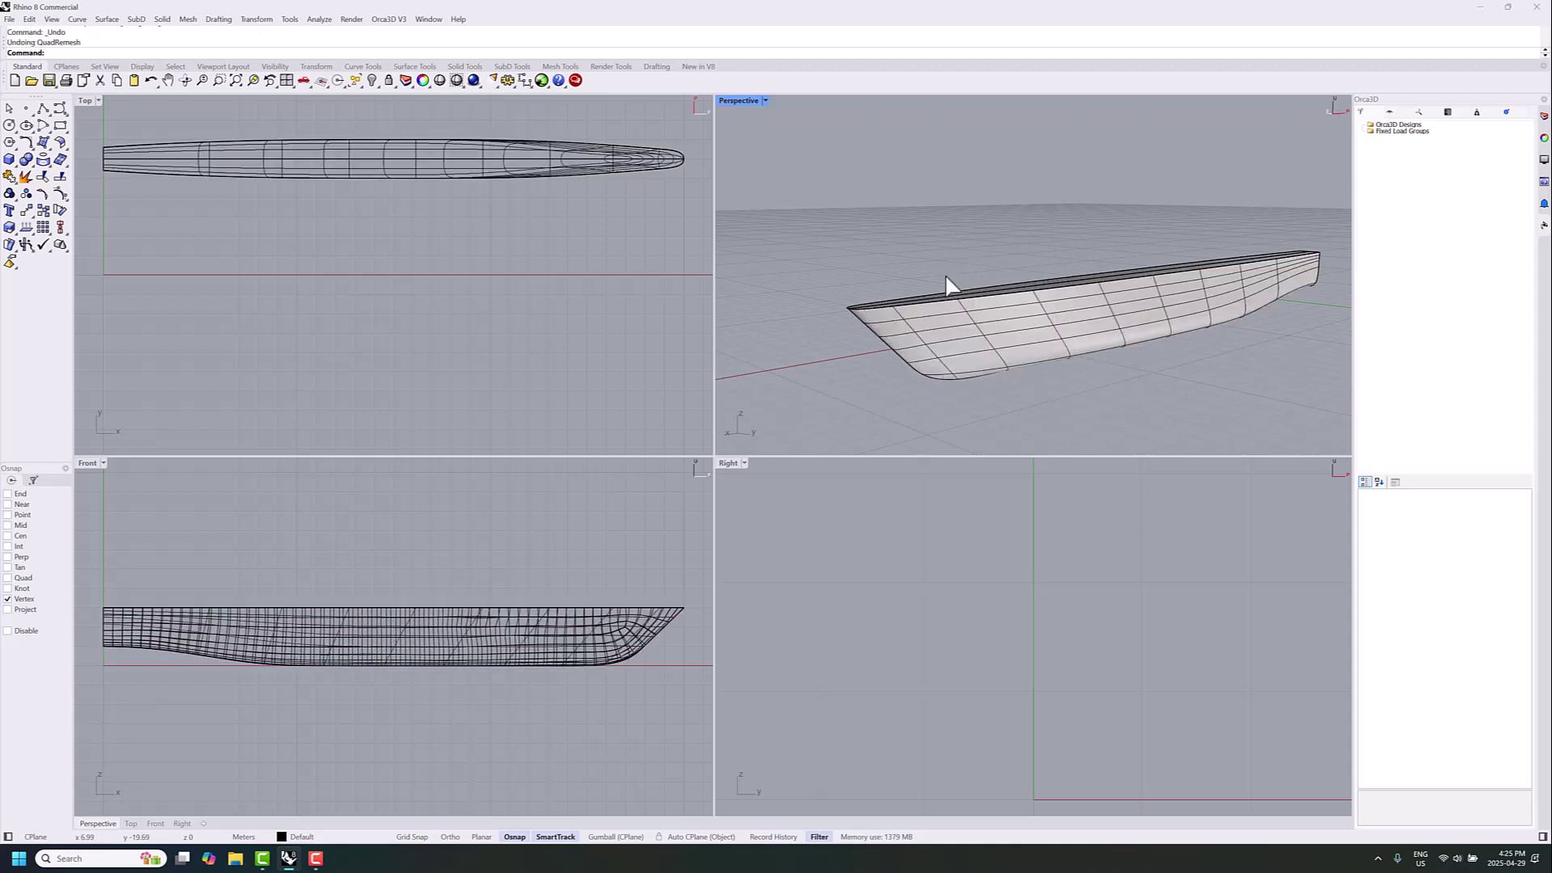
# Quad-remesh all the hull surfaces with a target quad count of 400 and 50% adaptive size, hiding and deleting the input objects.
pyautogui.moveTo(822, 204); pyautogui.dragTo(1328, 391)
pyautogui.moveTo(1336, 413); pyautogui.dragTo(1340, 426)
pyautogui.moveTo(1340, 427); pyautogui.dragTo(1154, 410, button='right')
pyautogui.press('Up')
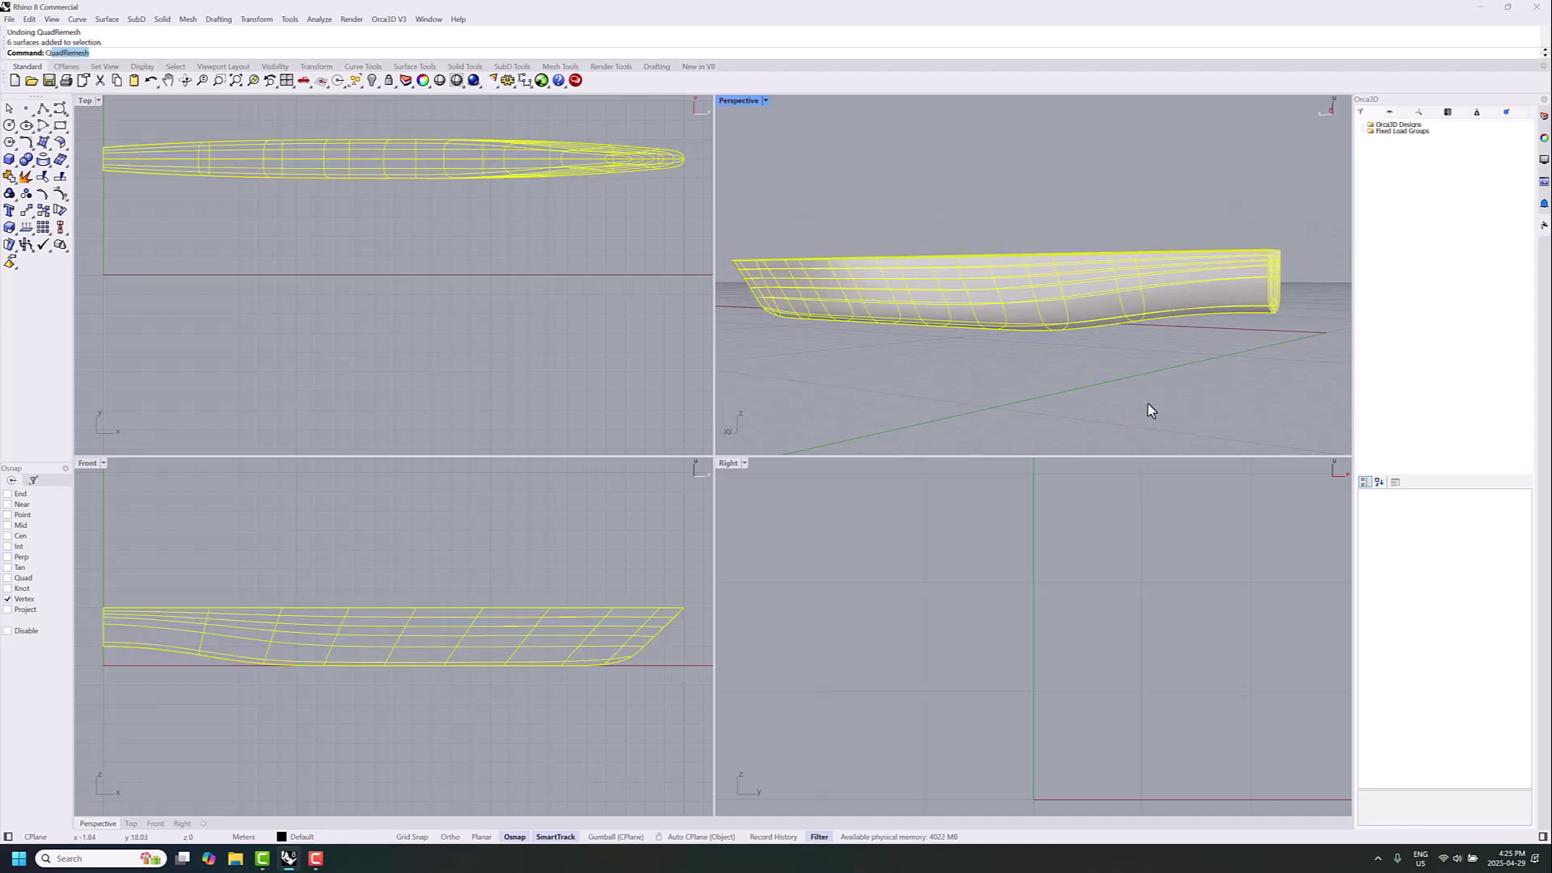
pyautogui.press('Return')
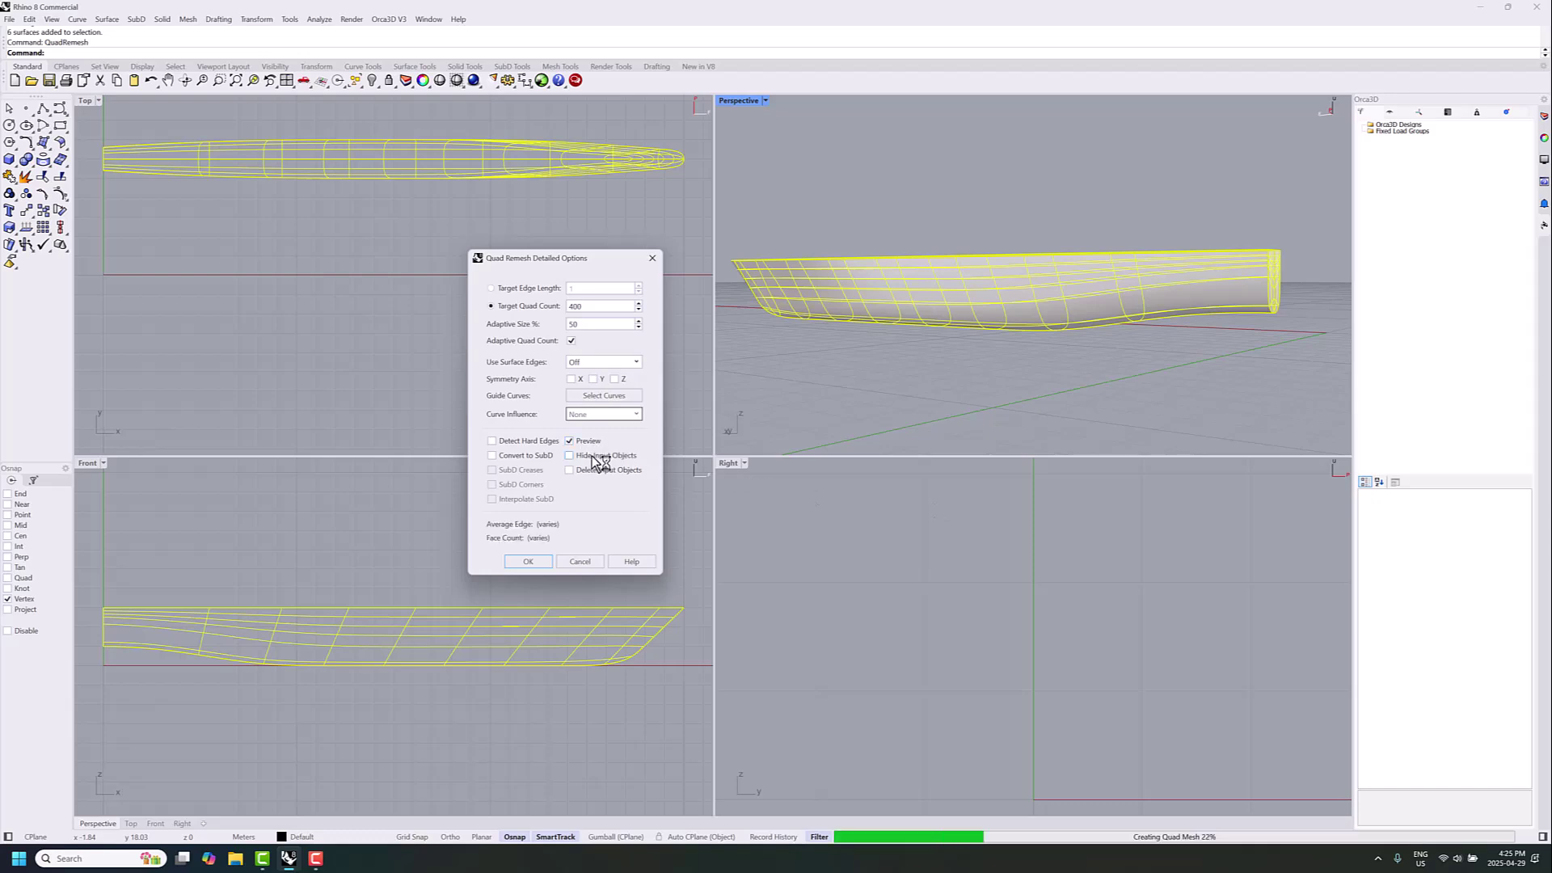
pyautogui.click(596, 456)
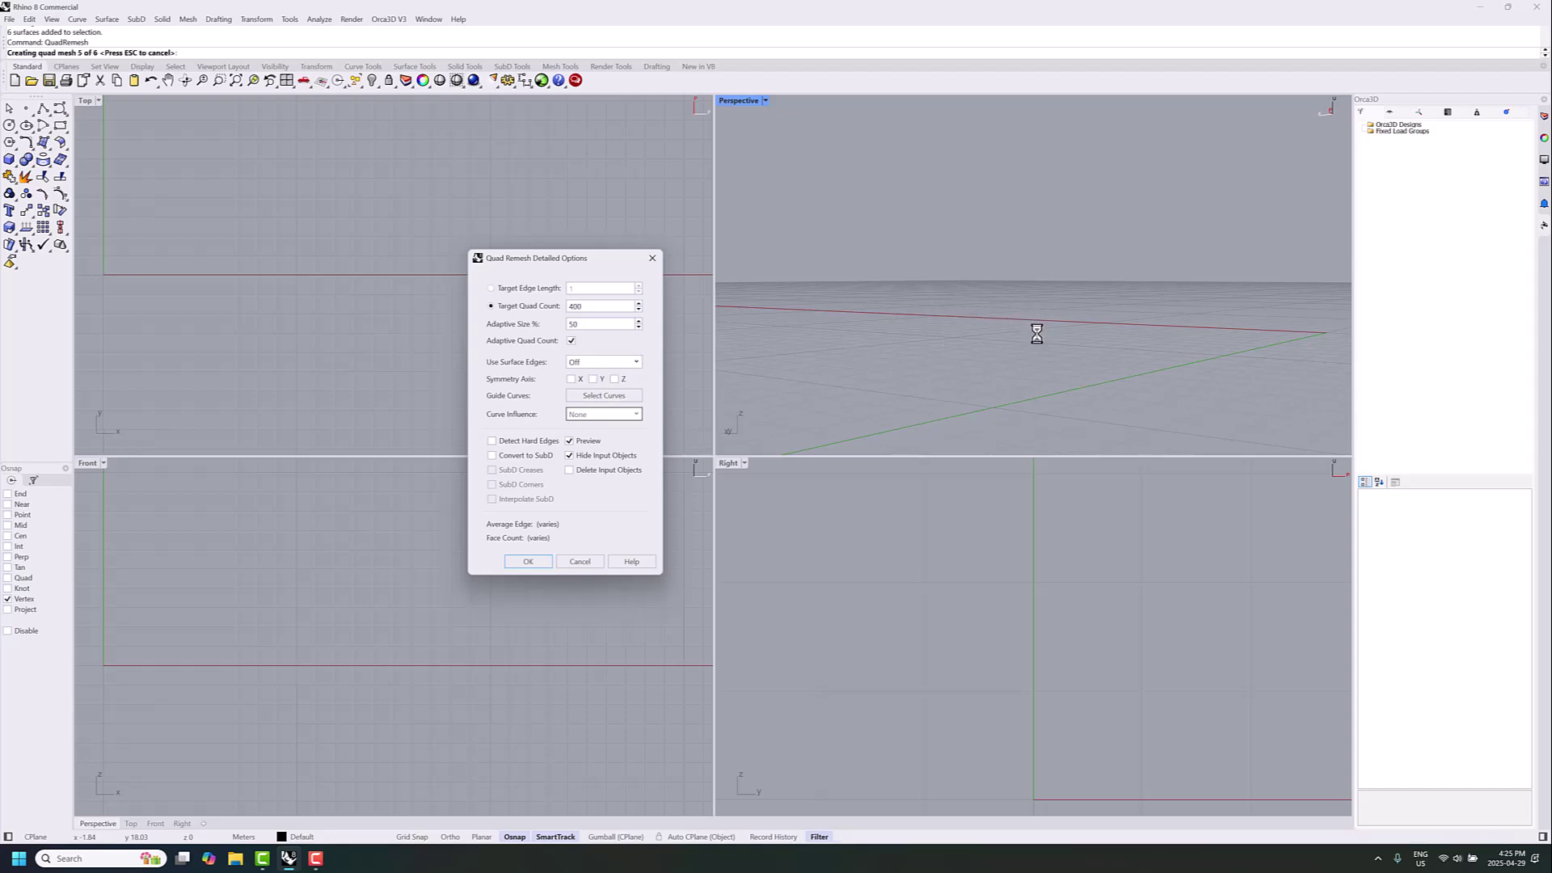
pyautogui.moveTo(1033, 345); pyautogui.dragTo(1001, 358, button='right')
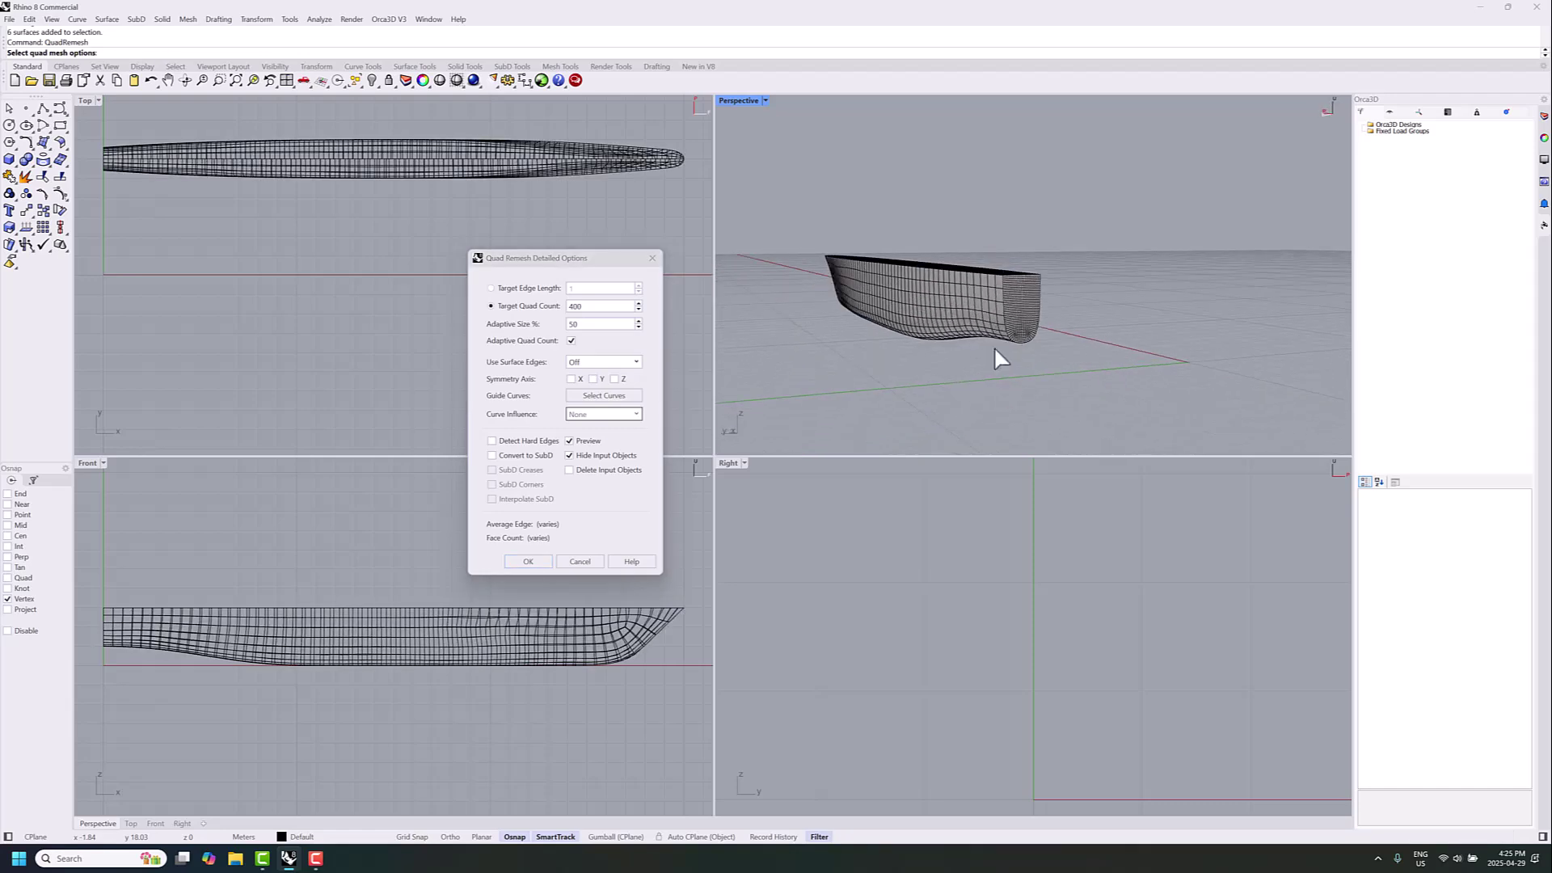
pyautogui.click(587, 470)
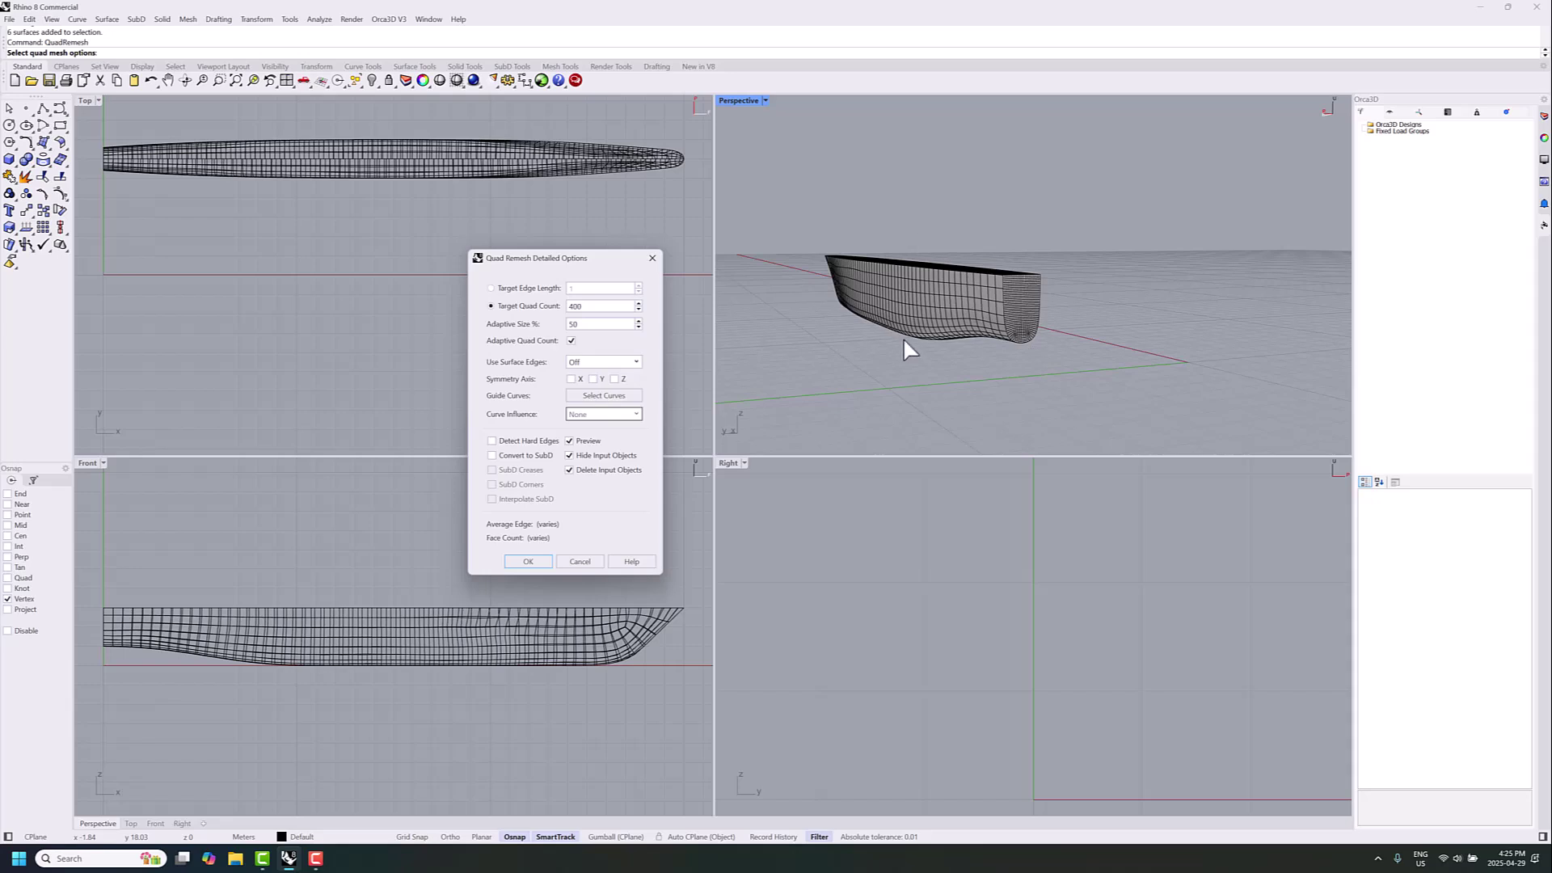
pyautogui.click(531, 561)
pyautogui.click(528, 562)
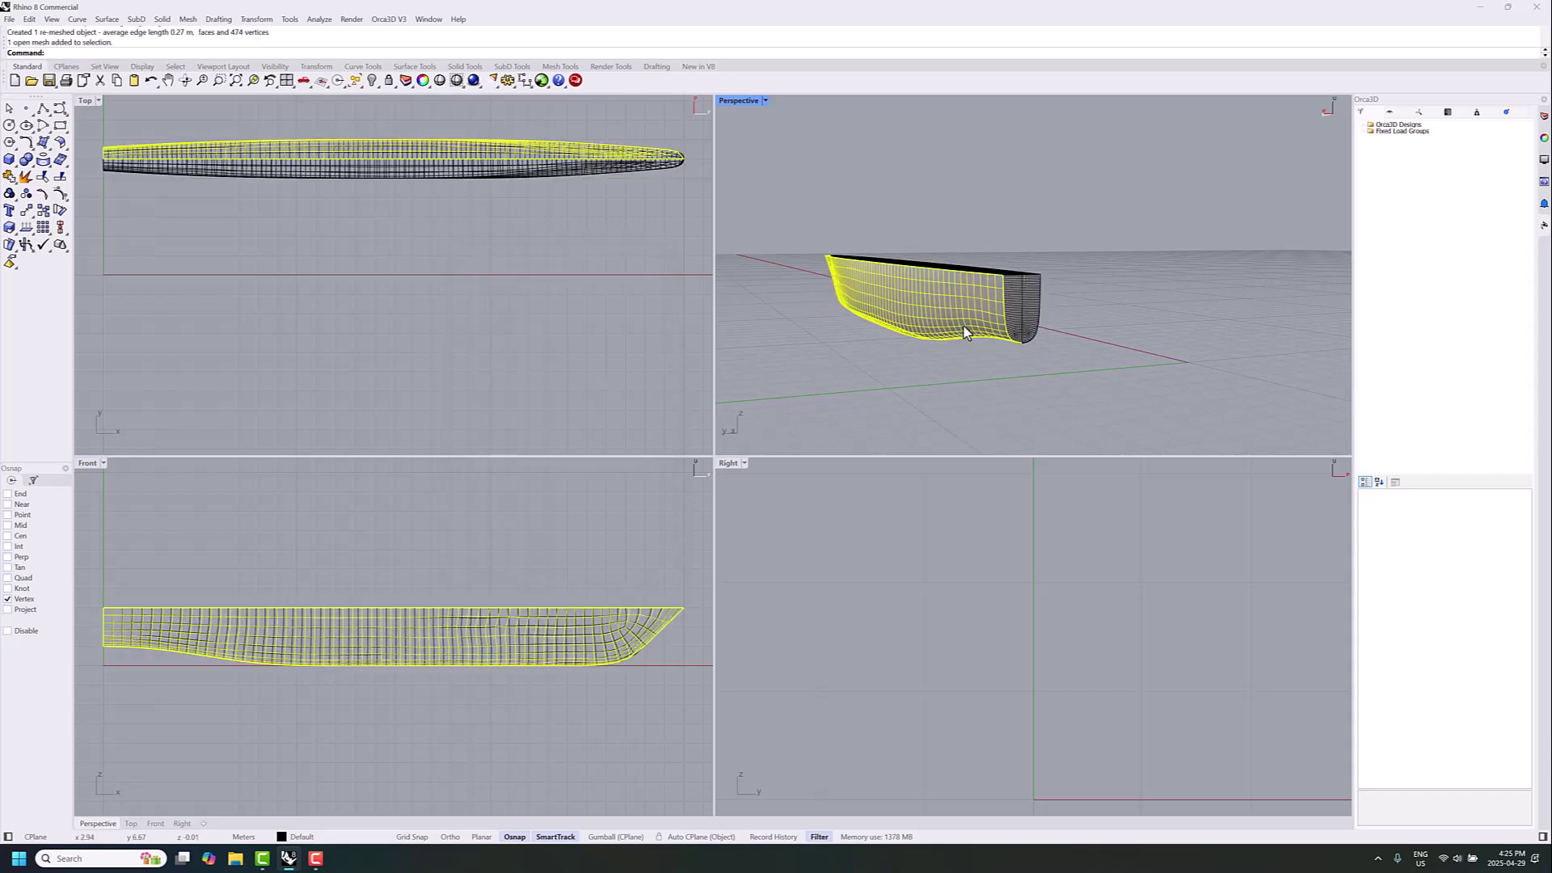
# Join all the hull quad meshes into a single mesh and clear the selection.
pyautogui.click(1018, 315)
pyautogui.moveTo(1035, 308); pyautogui.dragTo(913, 270, button='right')
pyautogui.moveTo(813, 201); pyautogui.dragTo(962, 443)
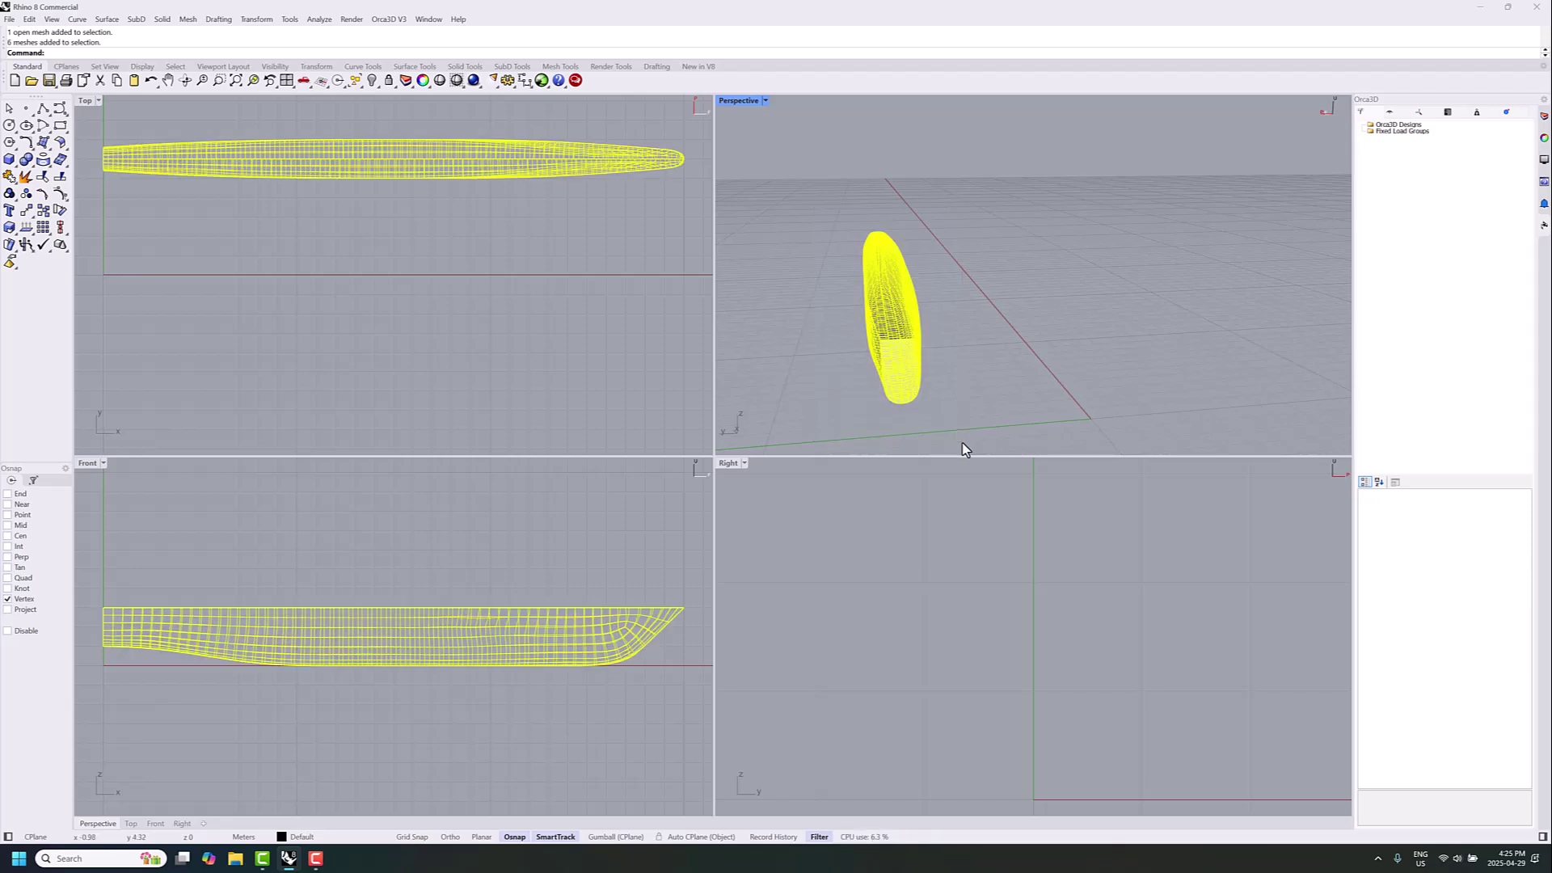
pyautogui.click(10, 177)
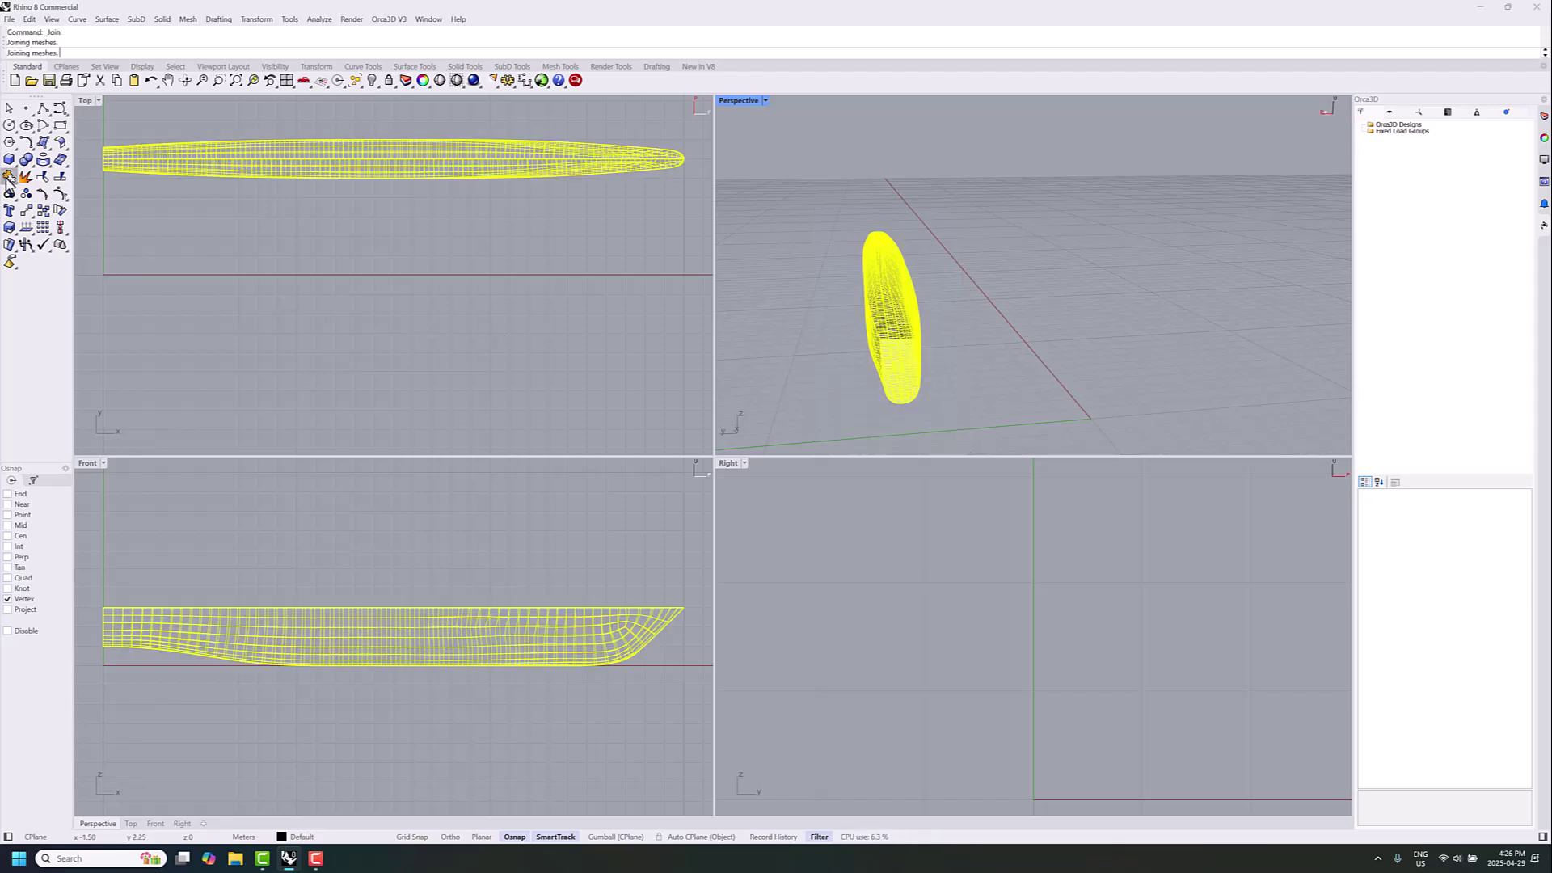
pyautogui.click(838, 342)
pyautogui.click(870, 343)
pyautogui.click(831, 339)
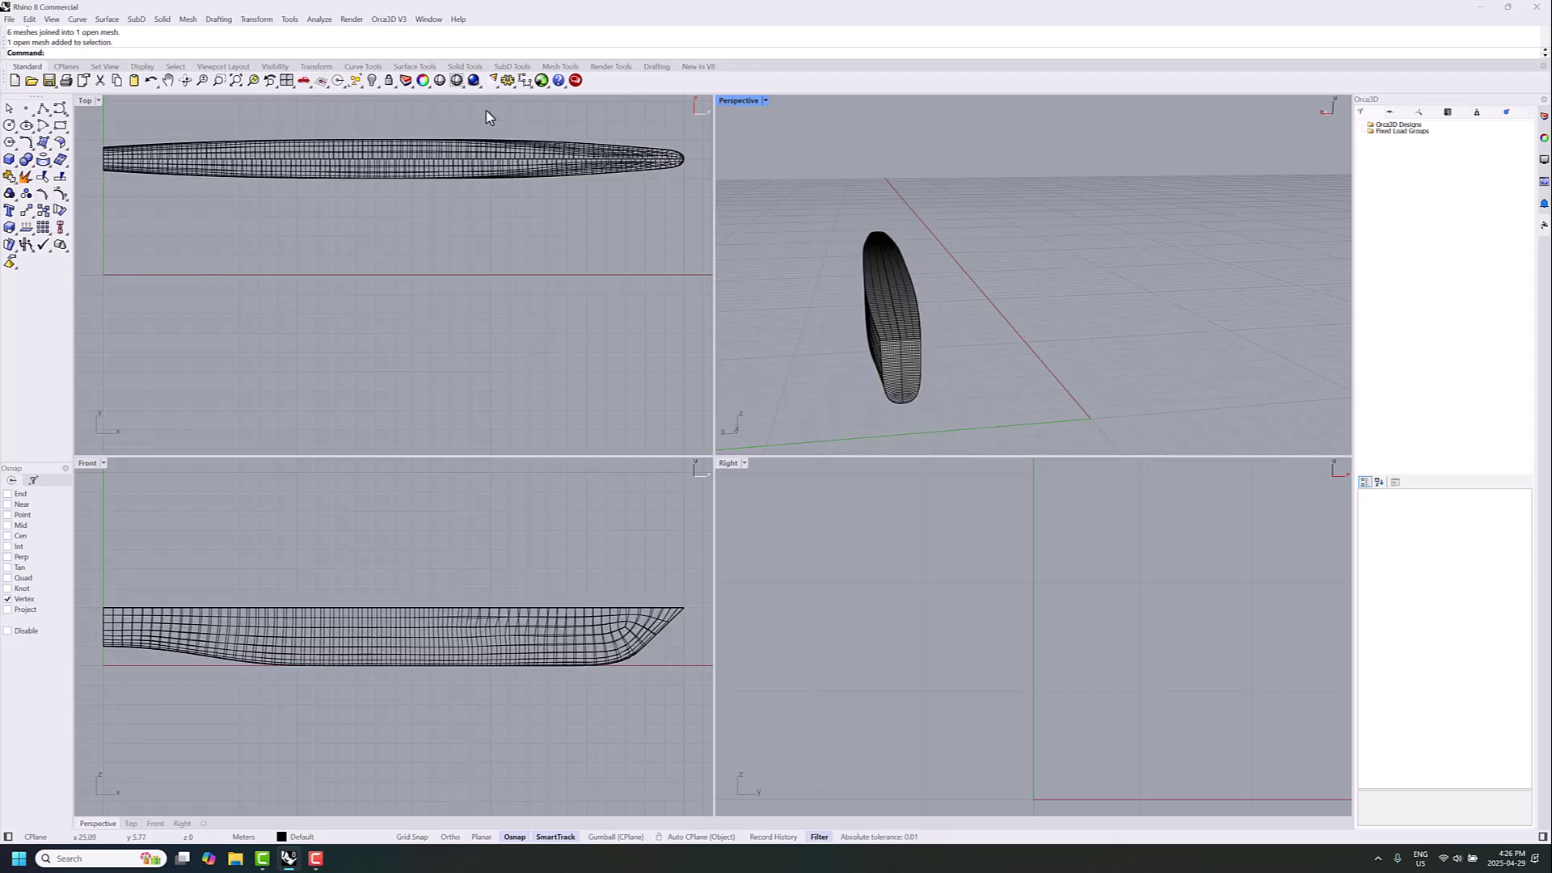
# Start saving the model under a new name and create a folder named multi hull on the desktop for it.
pyautogui.hotkey('ctrl', 'a')
pyautogui.click(10, 18)
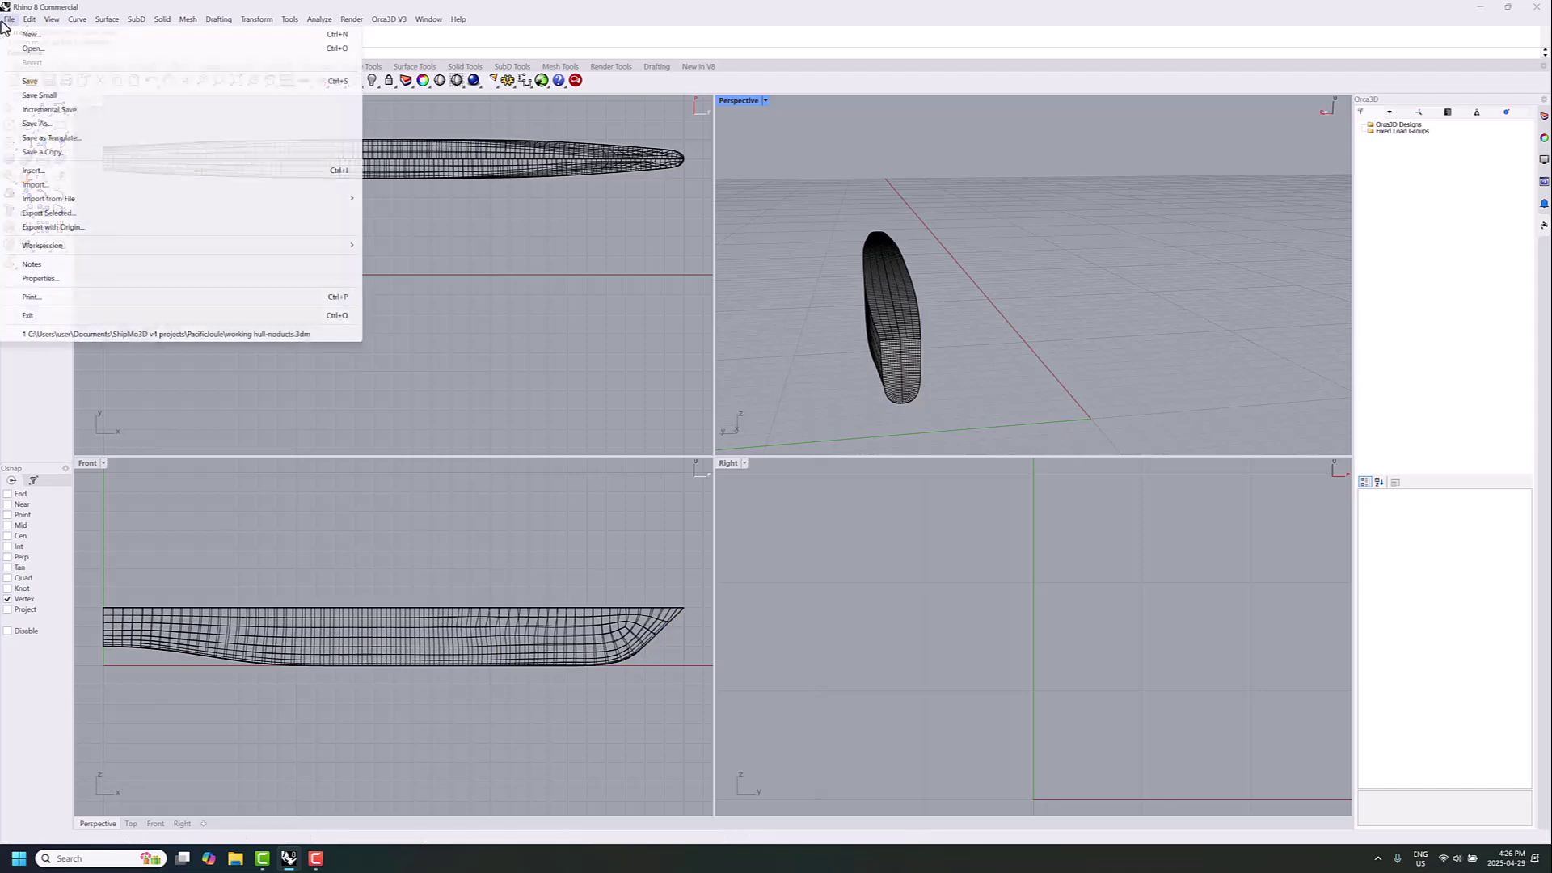
pyautogui.click(46, 126)
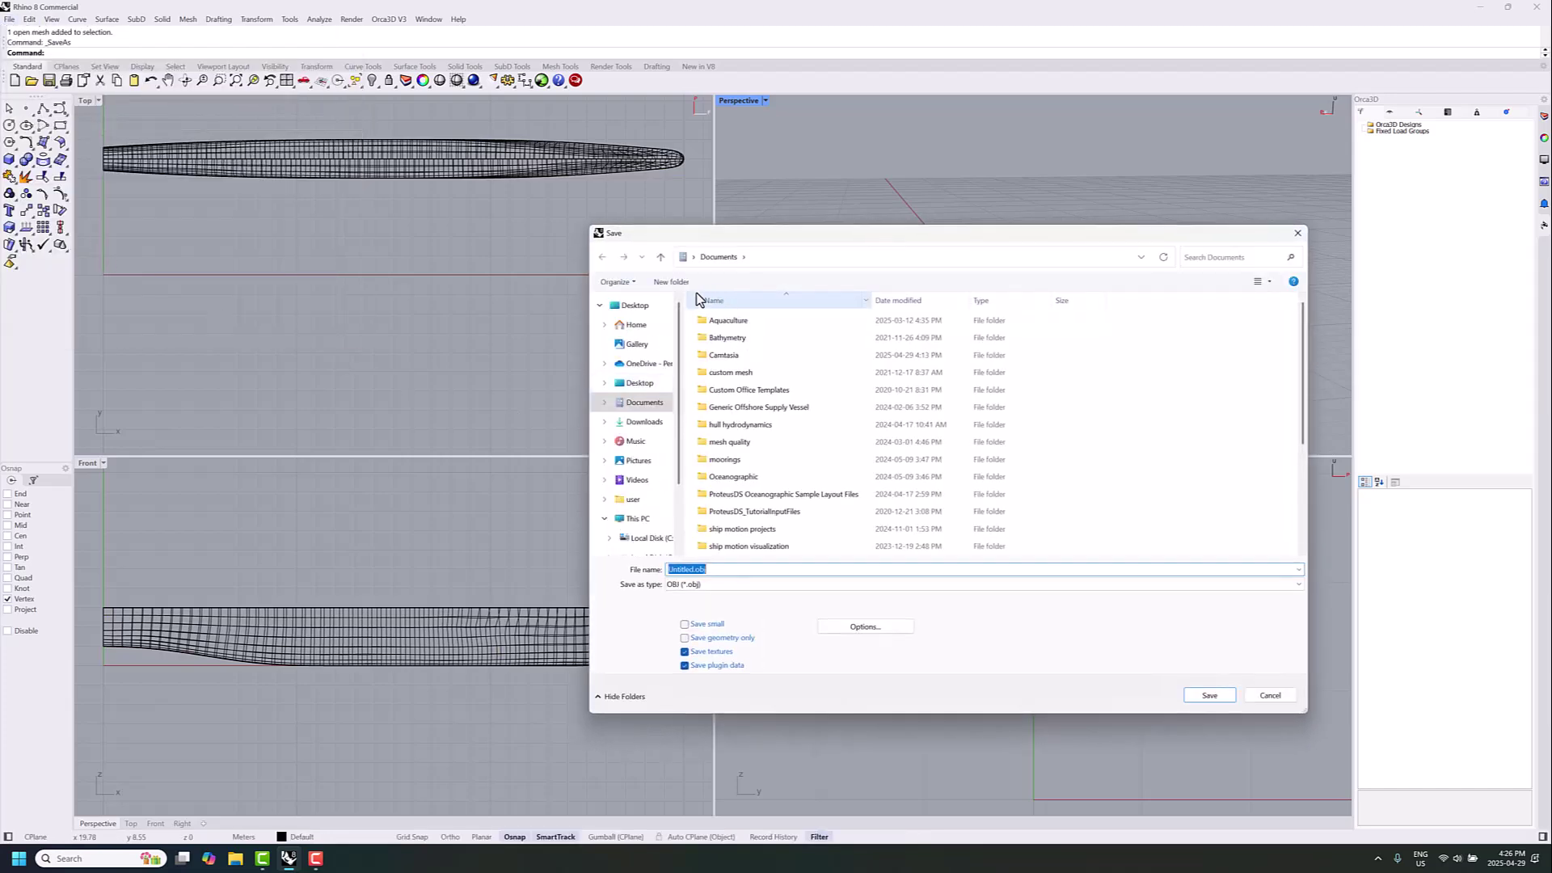
pyautogui.click(635, 306)
pyautogui.click(670, 281)
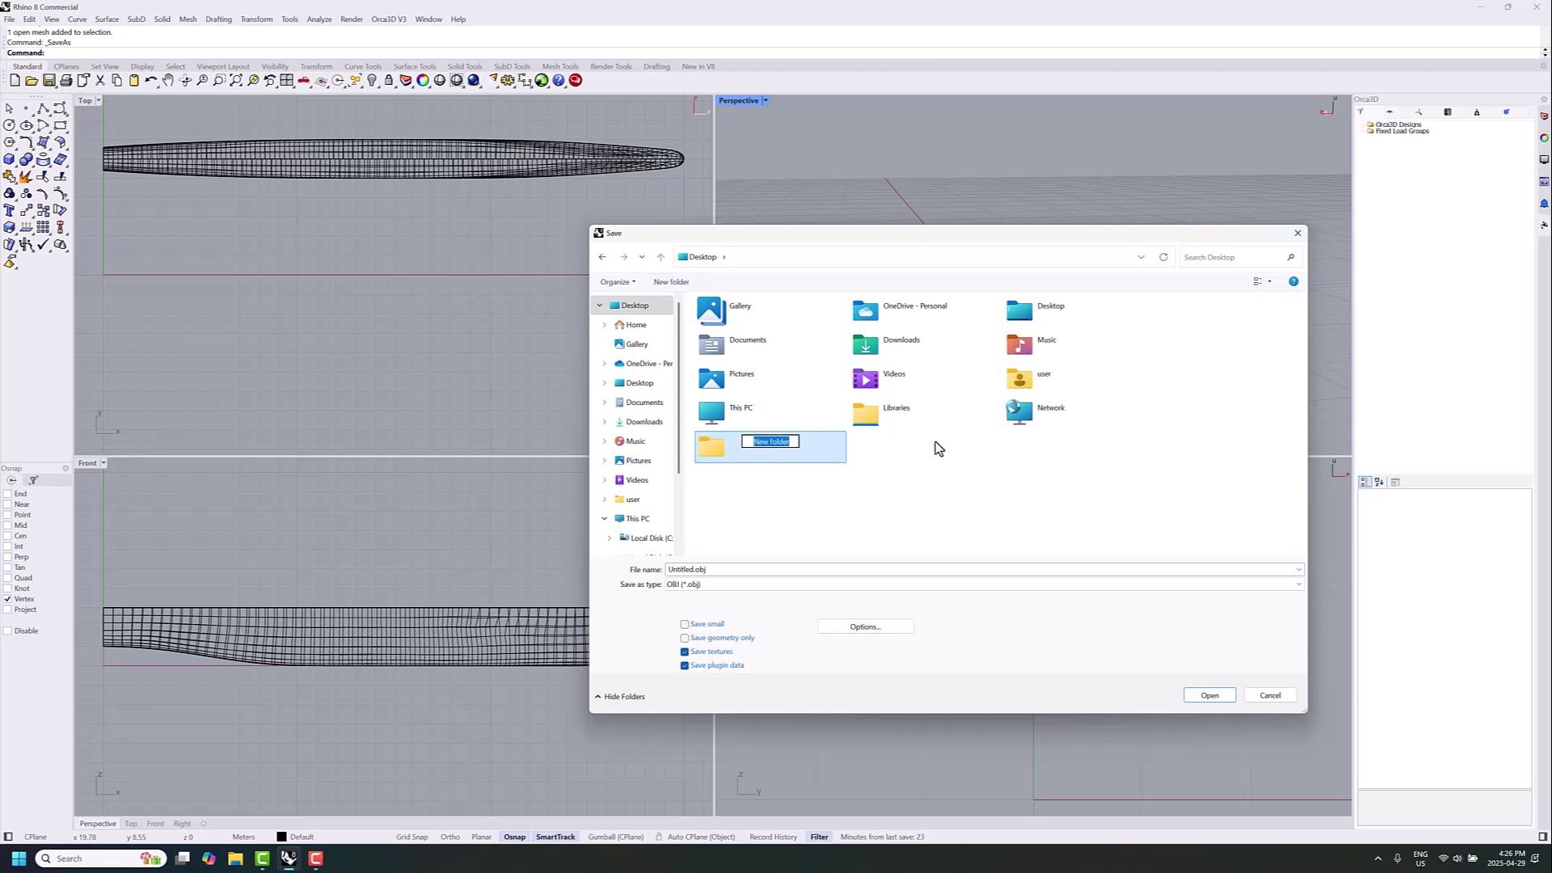
pyautogui.write('multi hull')
pyautogui.press('Return')
pyautogui.press('Return')
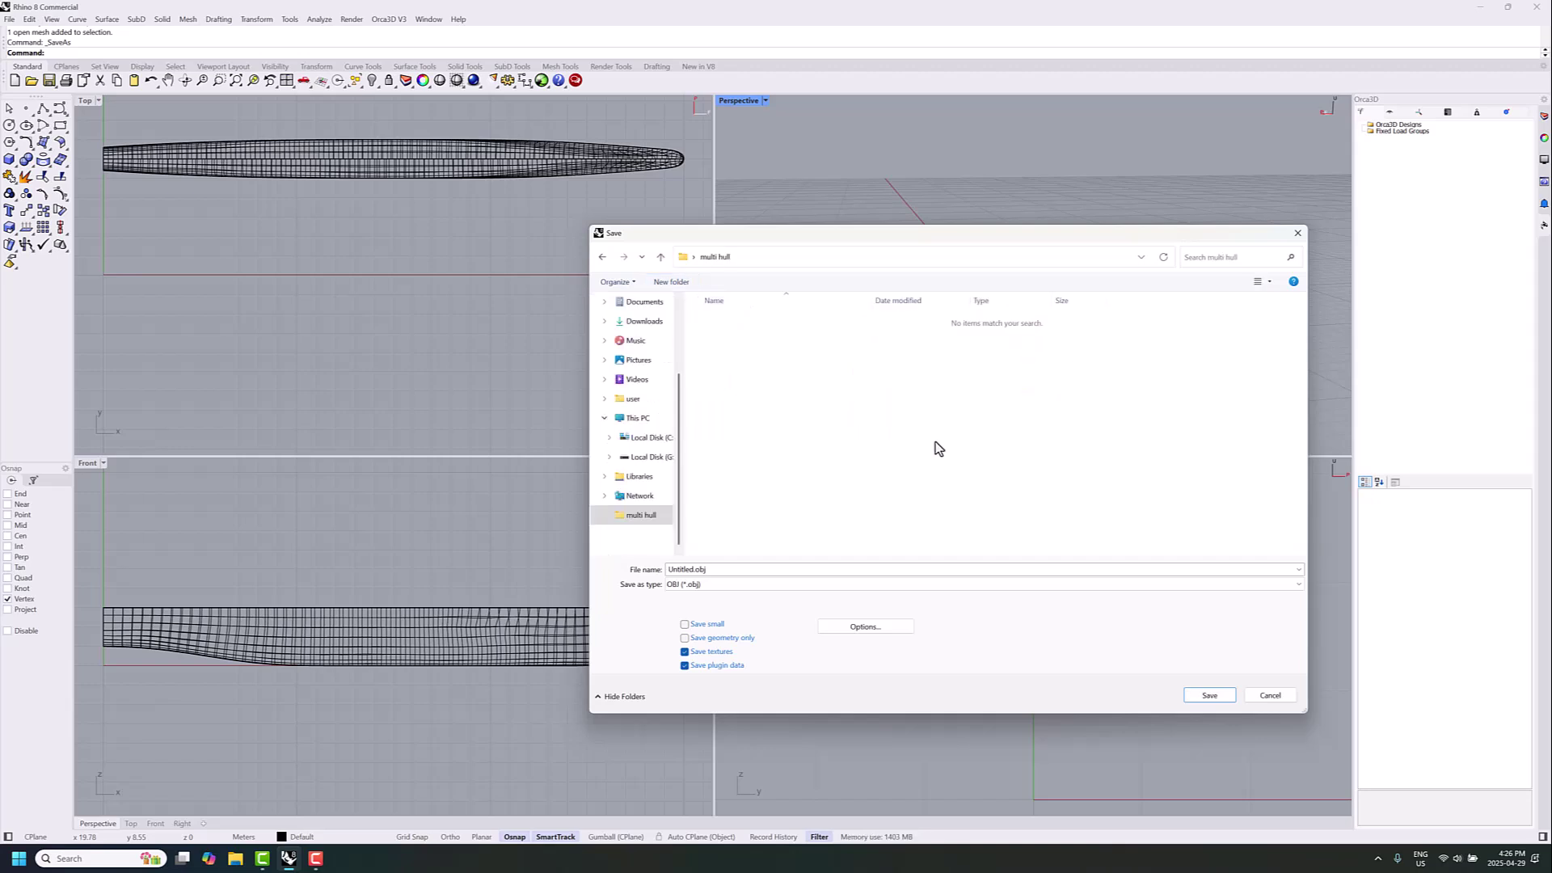
# Name the file hull.obj and save it in OBJ format with the polygon mesh export settings.
pyautogui.doubleClick(695, 569)
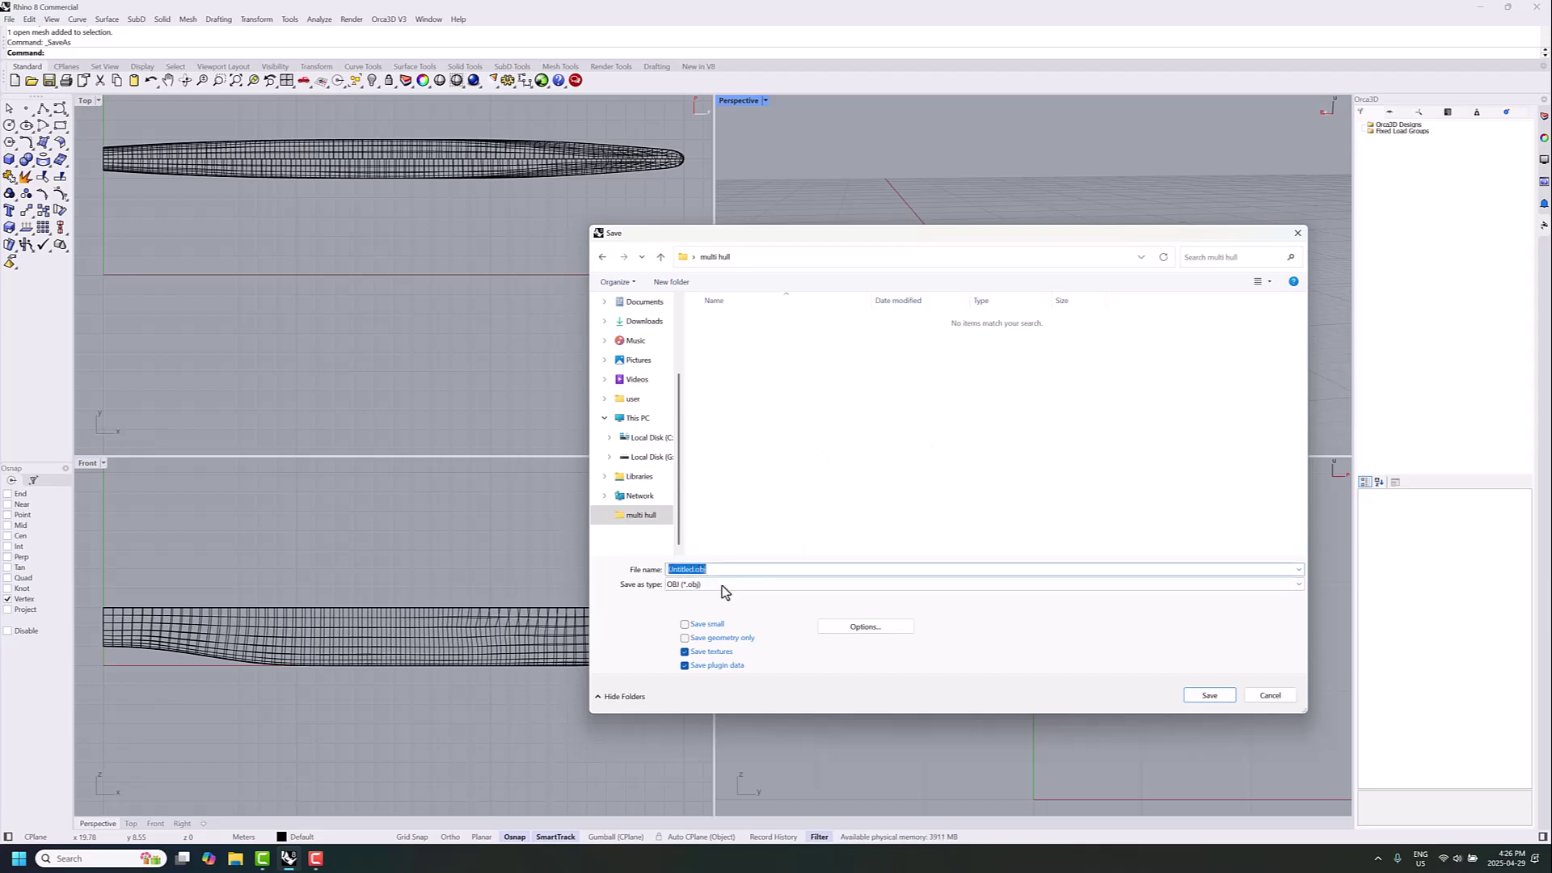
pyautogui.press('Home')
pyautogui.write('hu')
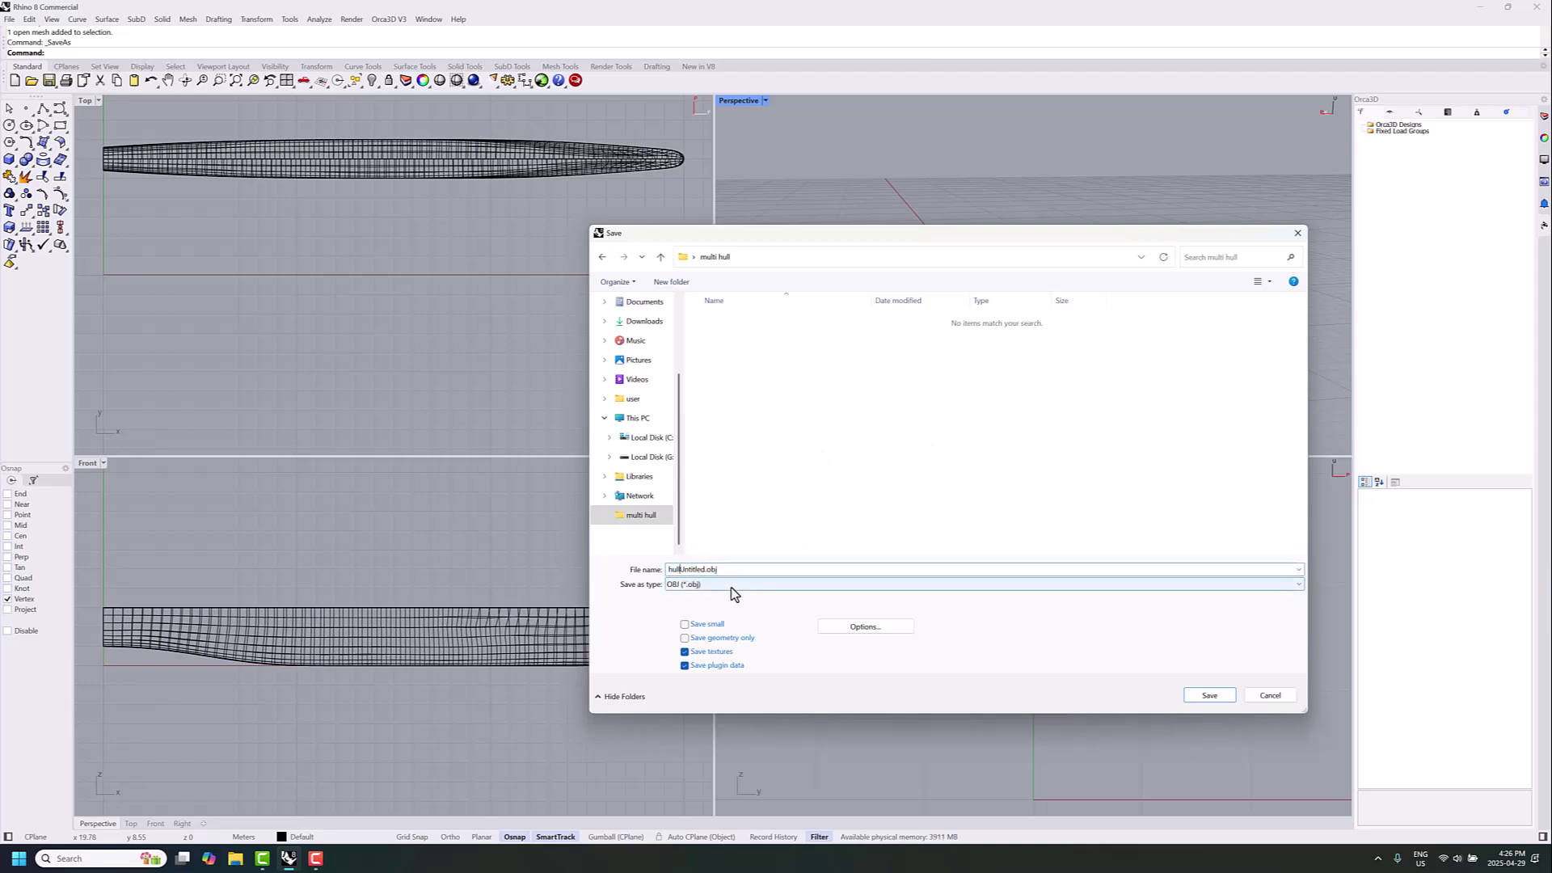
pyautogui.press('Delete')
pyautogui.press('Delete')
pyautogui.press('Delete')
pyautogui.press('Delete')
pyautogui.press('Return')
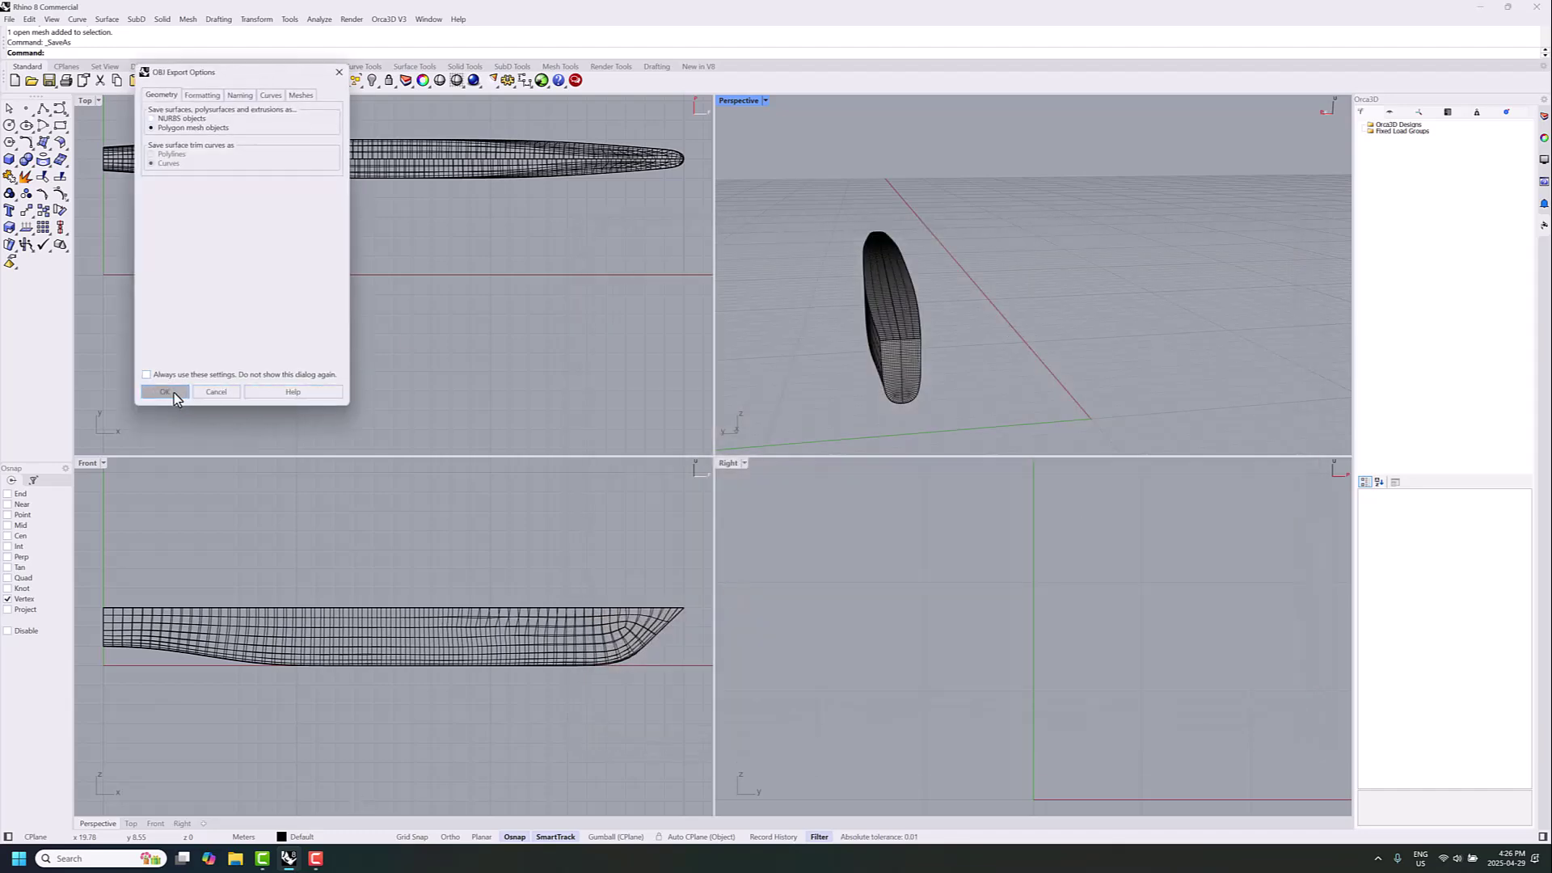
pyautogui.click(165, 391)
# Leave Rhino for the desktop, launch ShipMo3D and create a new project.
pyautogui.press('super+d')
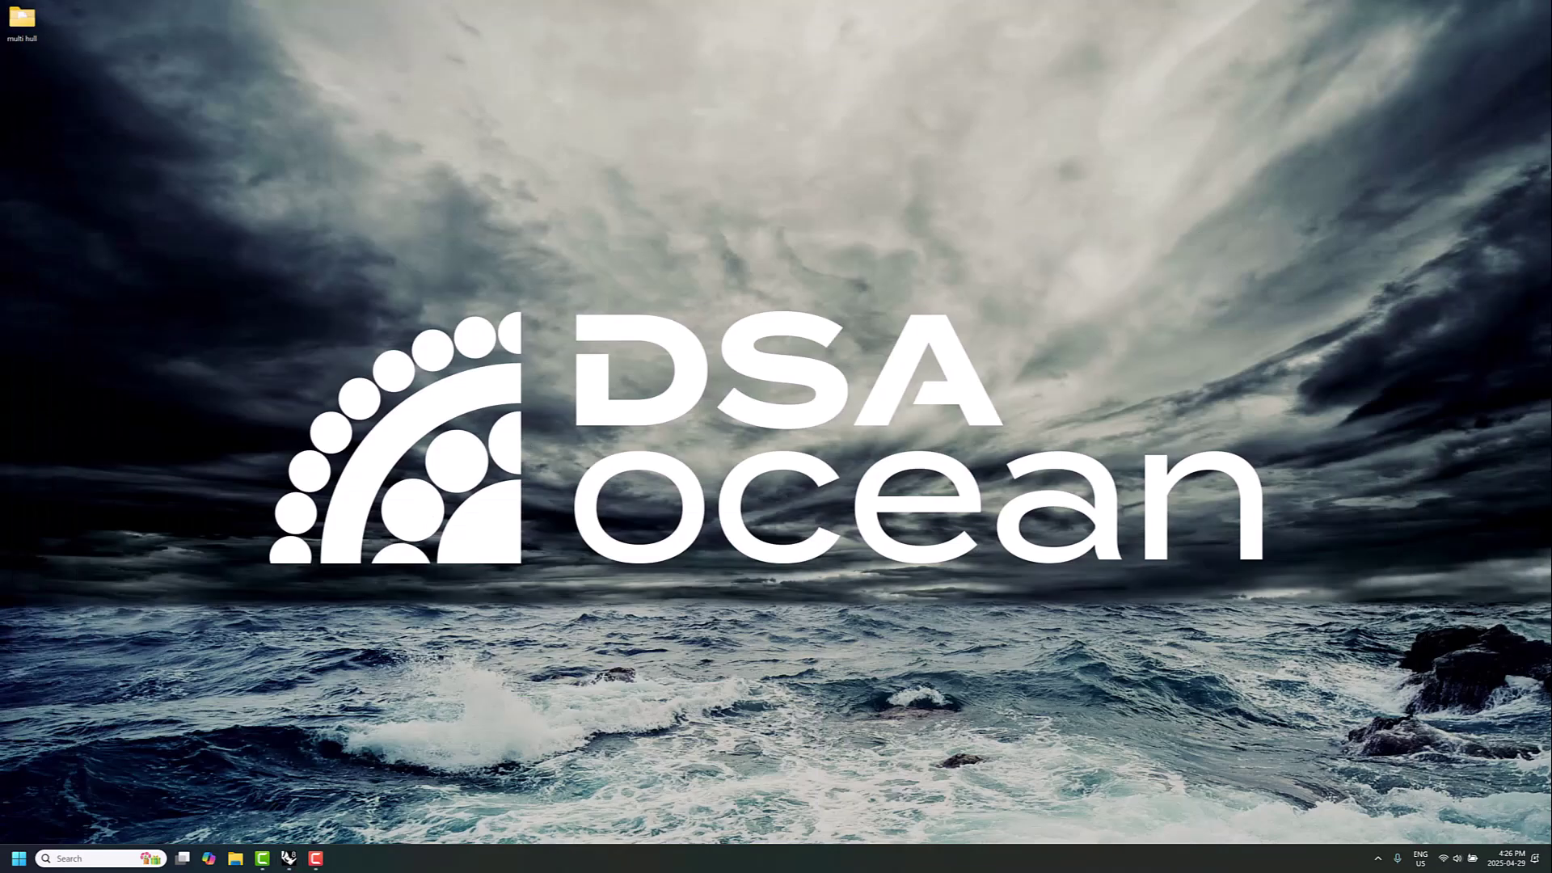
pyautogui.click(18, 860)
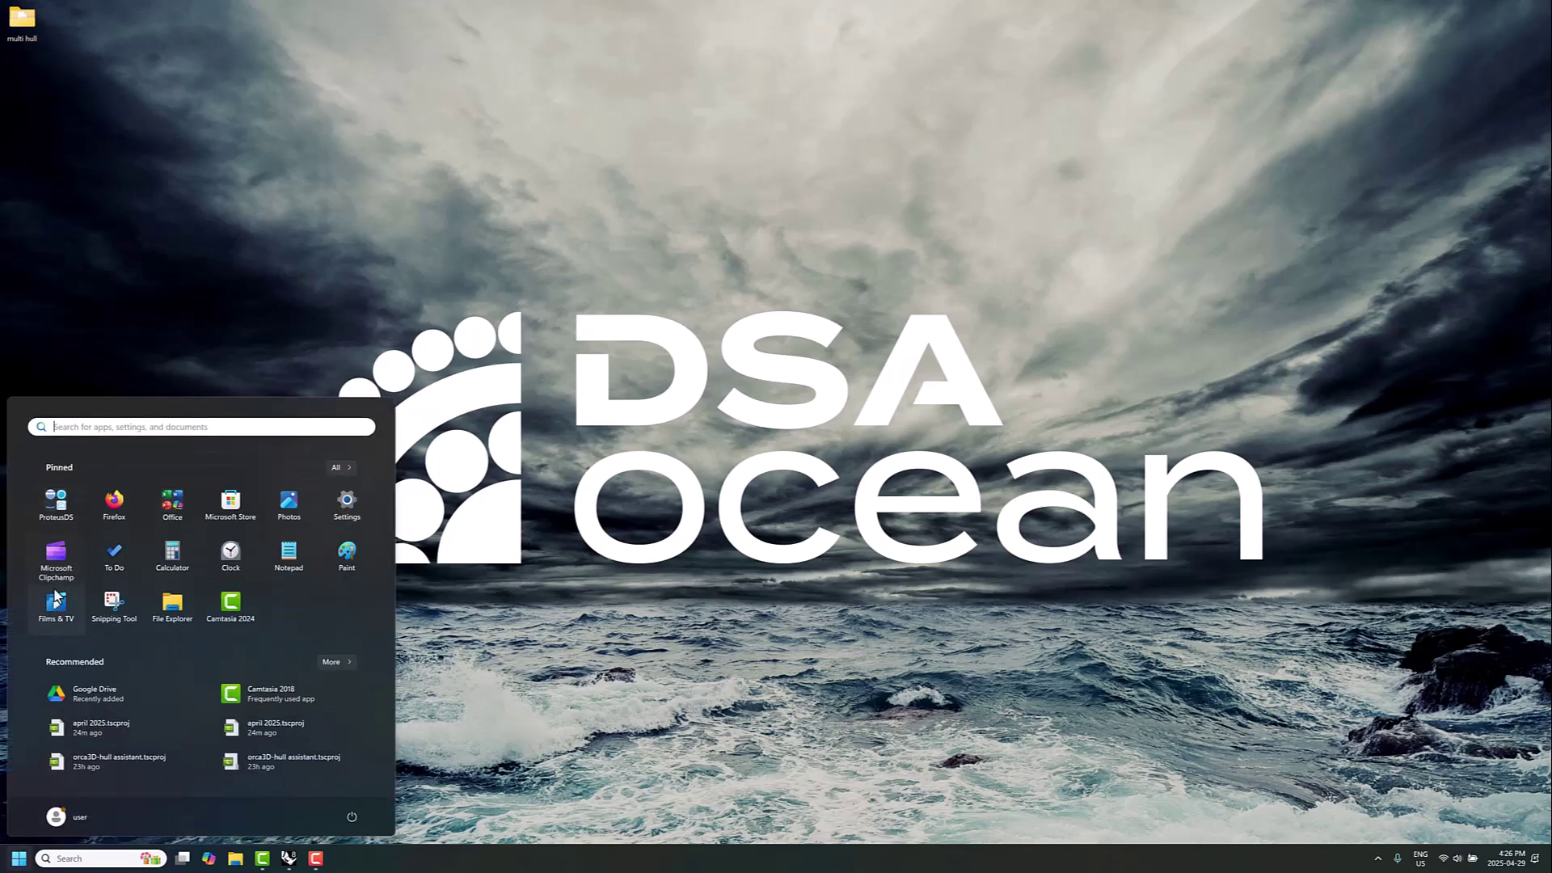
pyautogui.click(170, 557)
pyautogui.click(233, 597)
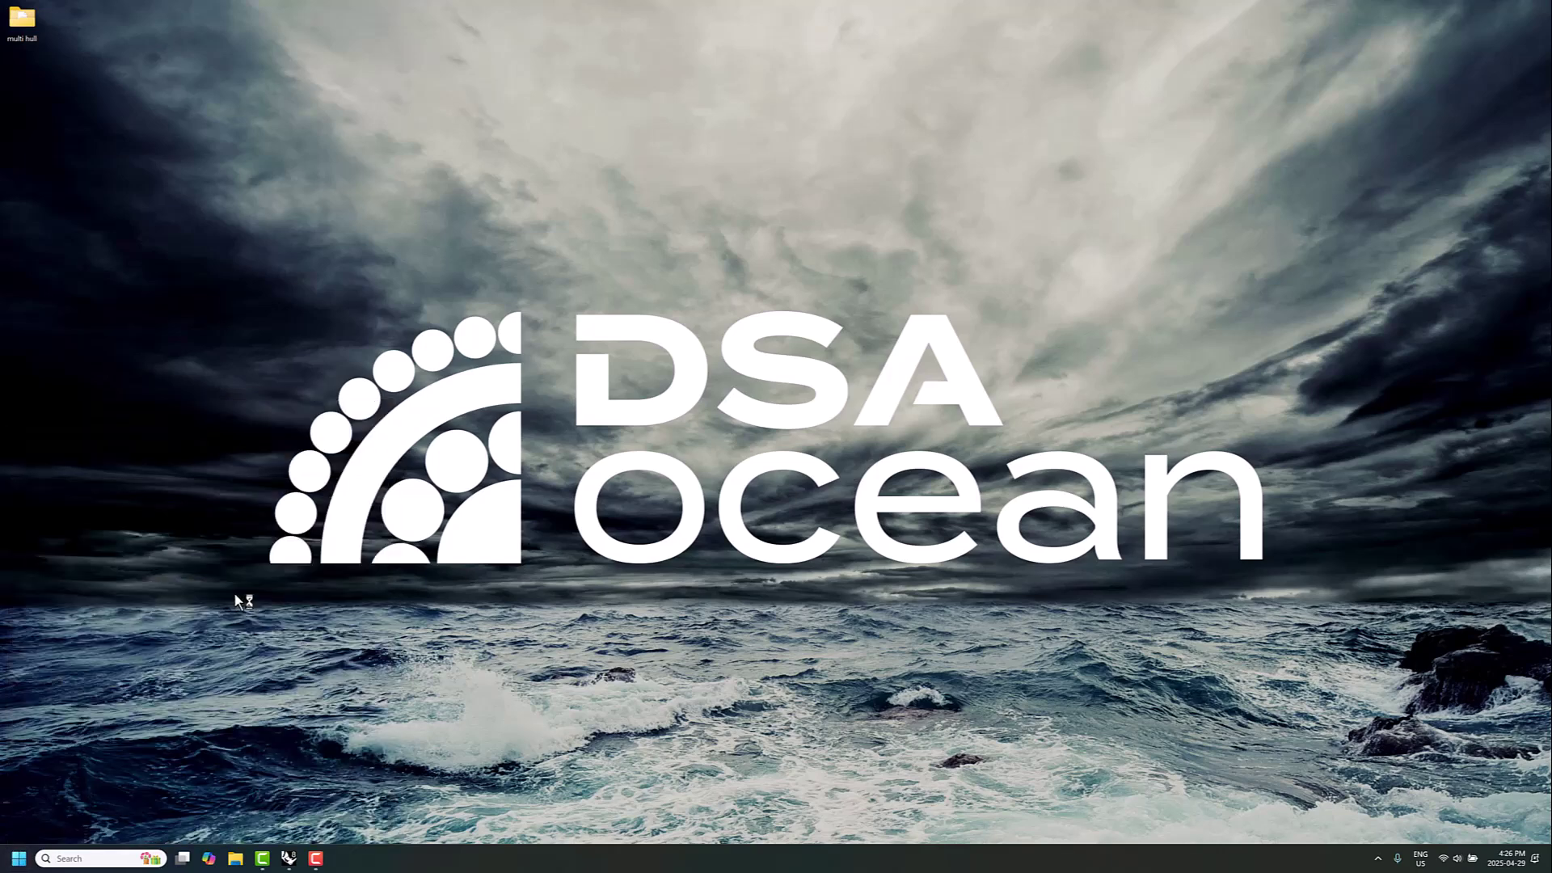
pyautogui.click(184, 193)
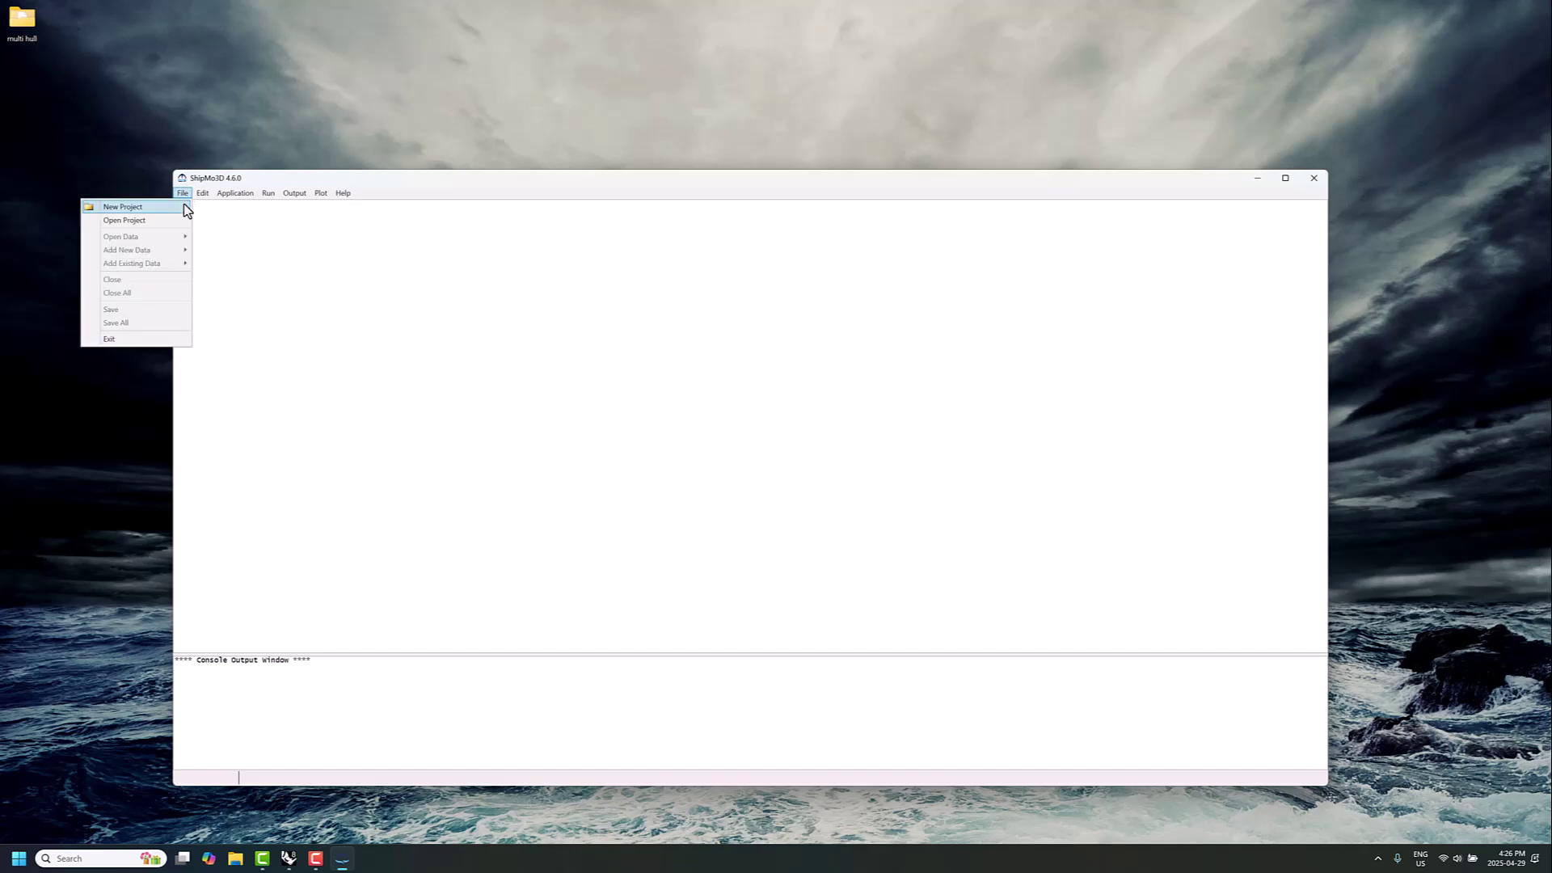
pyautogui.click(185, 207)
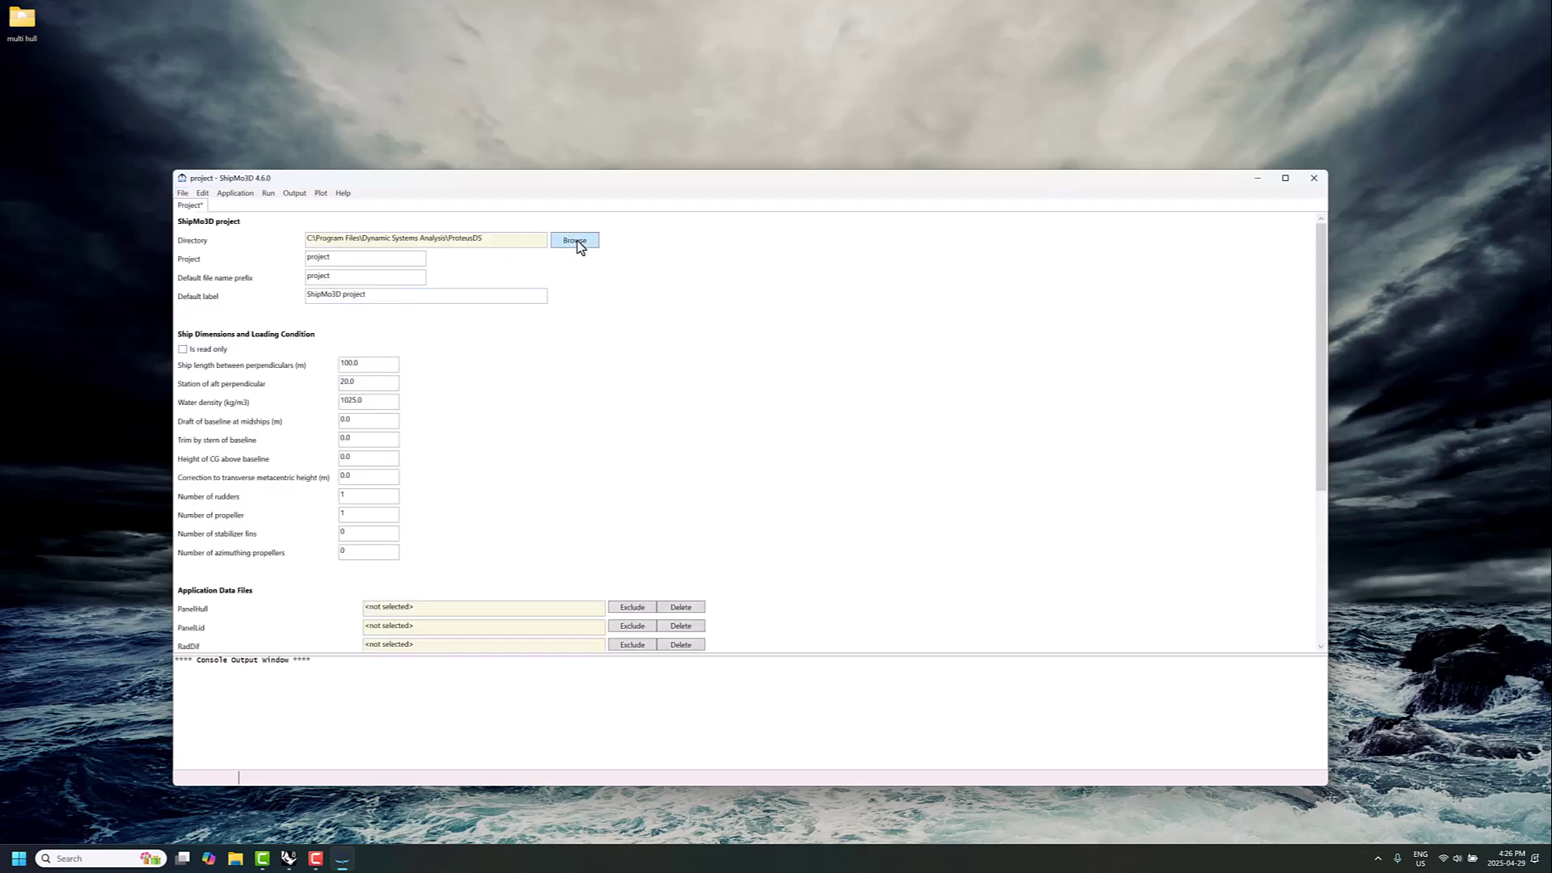
# Set the project directory to the multi hull folder on the desktop.
pyautogui.click(575, 241)
pyautogui.scroll(5, 782, 444)
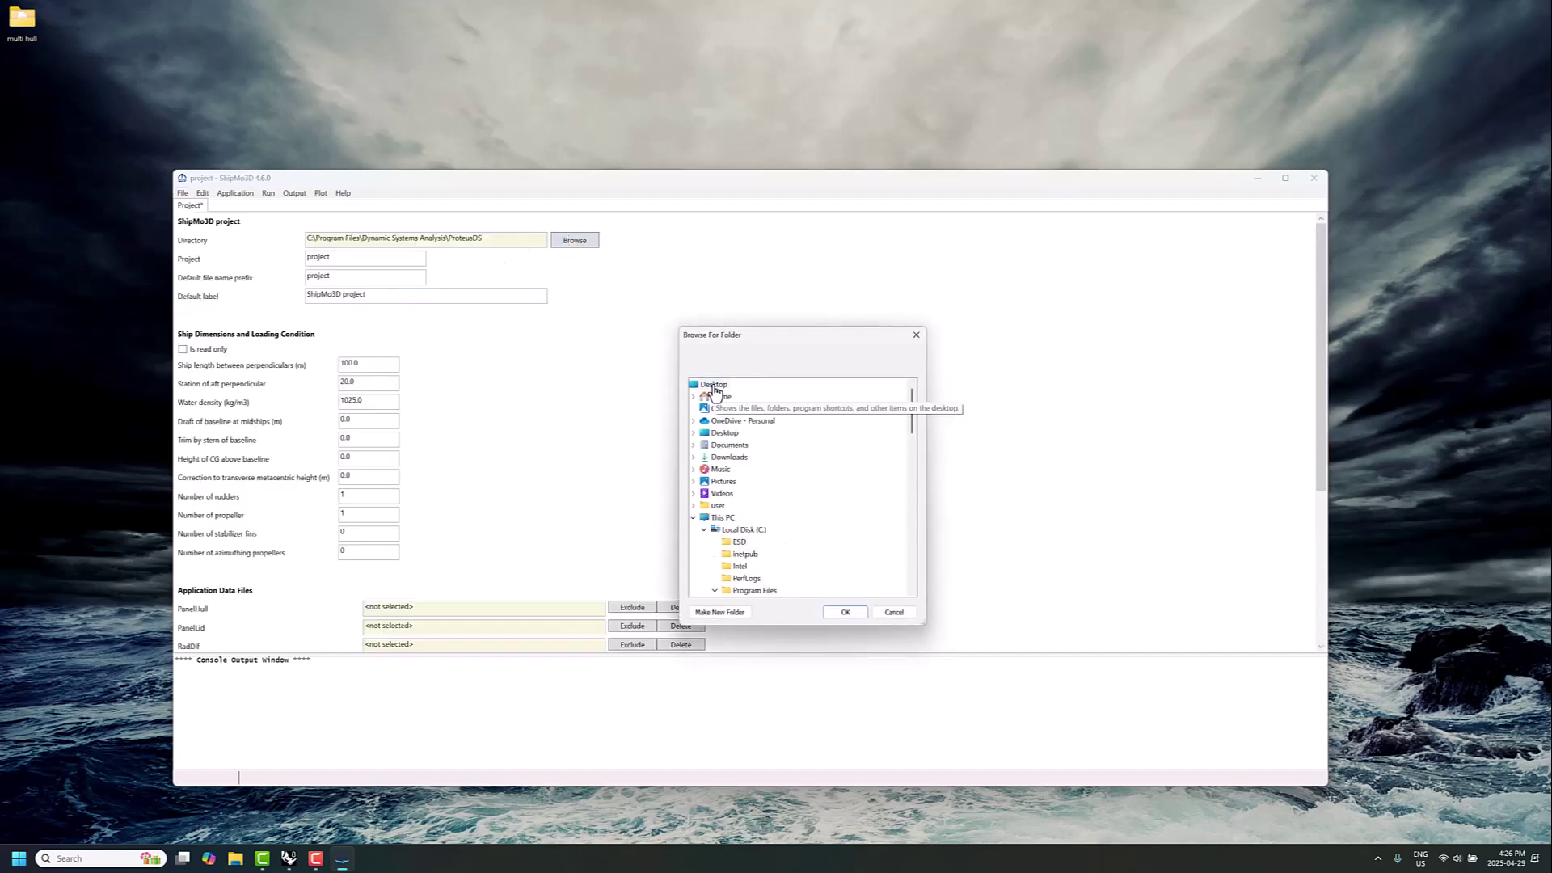
pyautogui.scroll(-10, 777, 508)
pyautogui.click(735, 592)
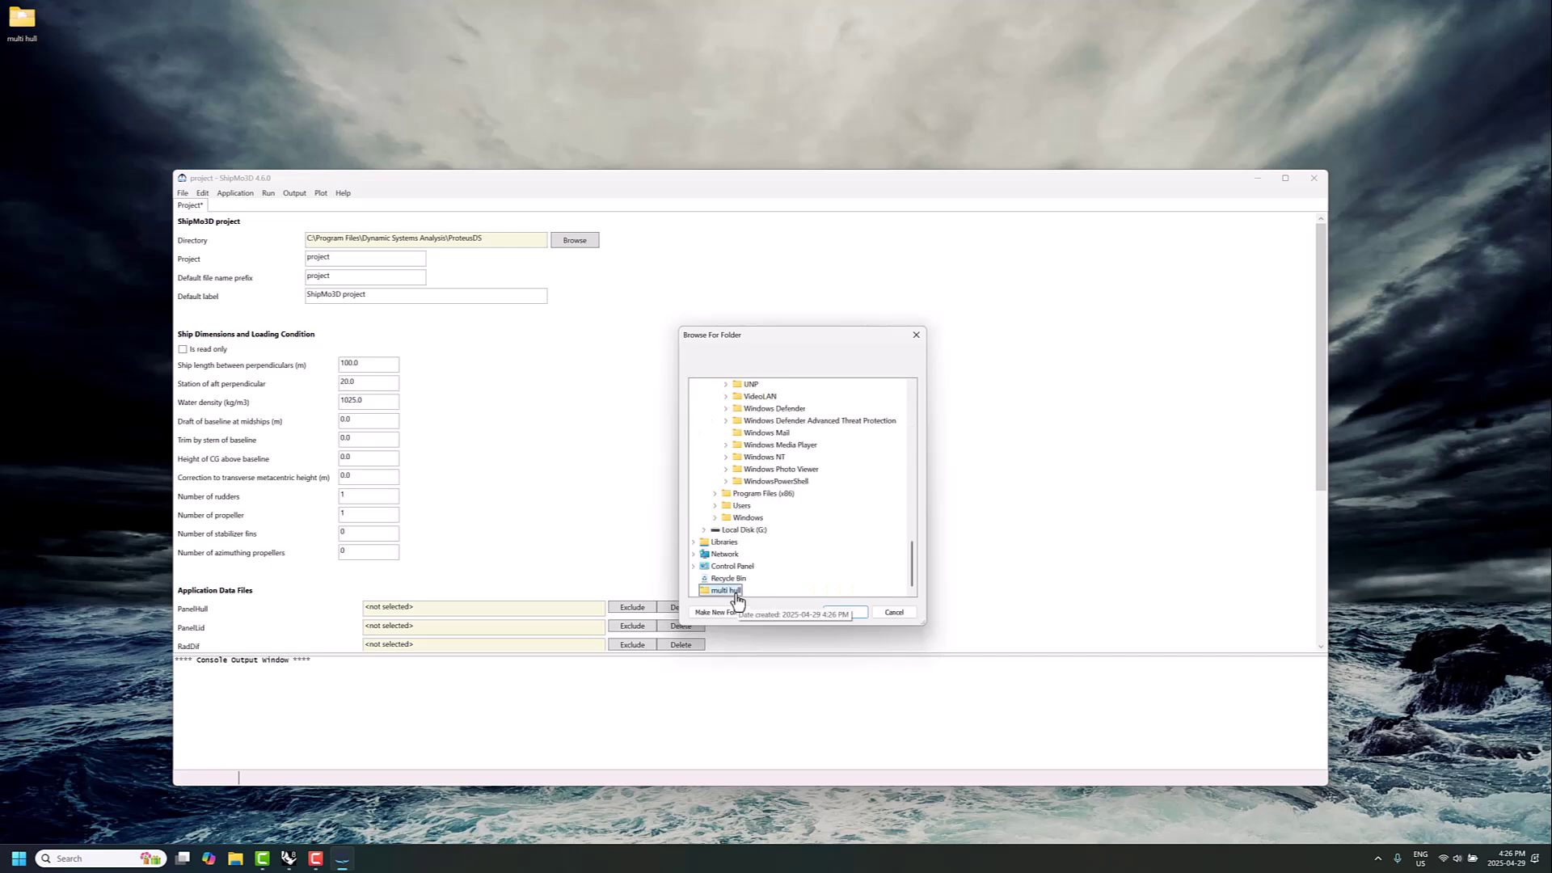
pyautogui.click(839, 614)
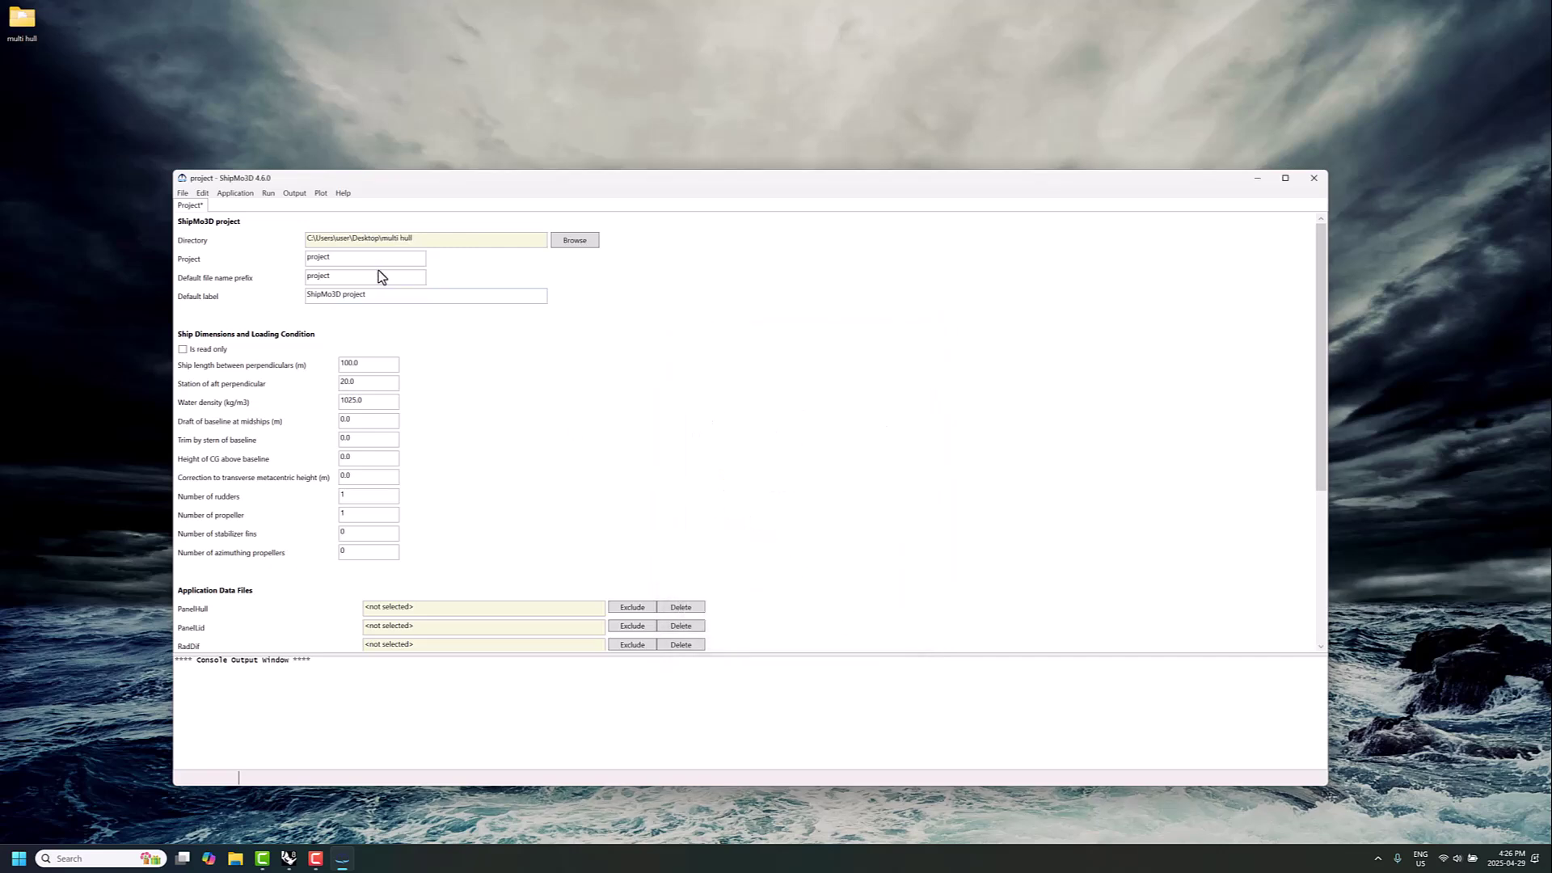
# Set the ship length between perpendiculars to 30.0 m and the midships baseline draft to 1.5 m, and add new PanelHull data.
pyautogui.moveTo(358, 368); pyautogui.dragTo(315, 374)
pyautogui.write('1.5')
pyautogui.click(182, 193)
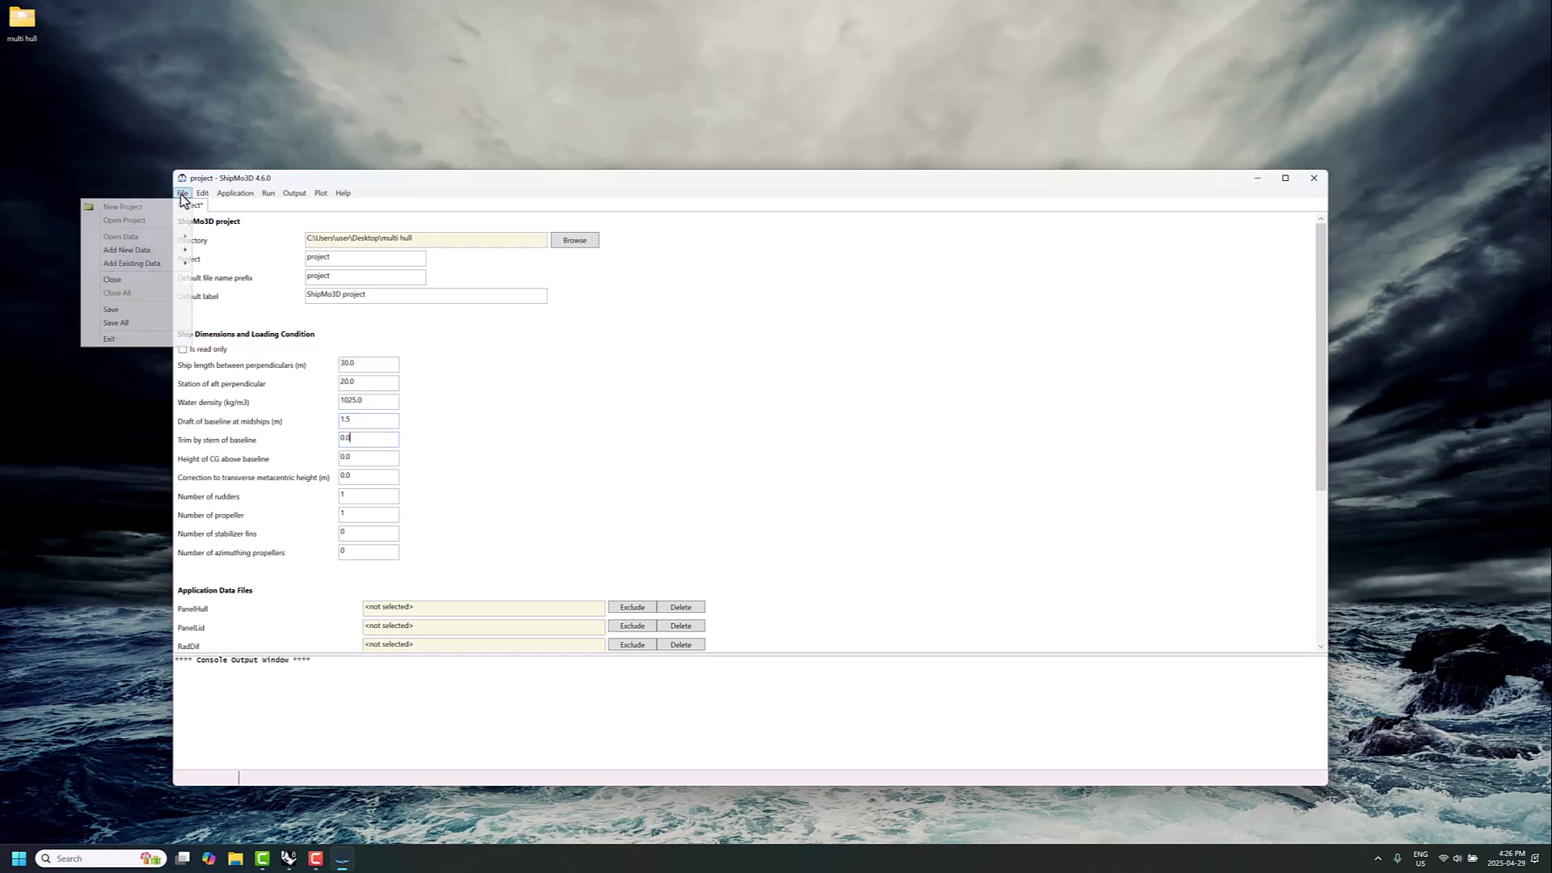
pyautogui.moveTo(164, 252)
pyautogui.click(227, 251)
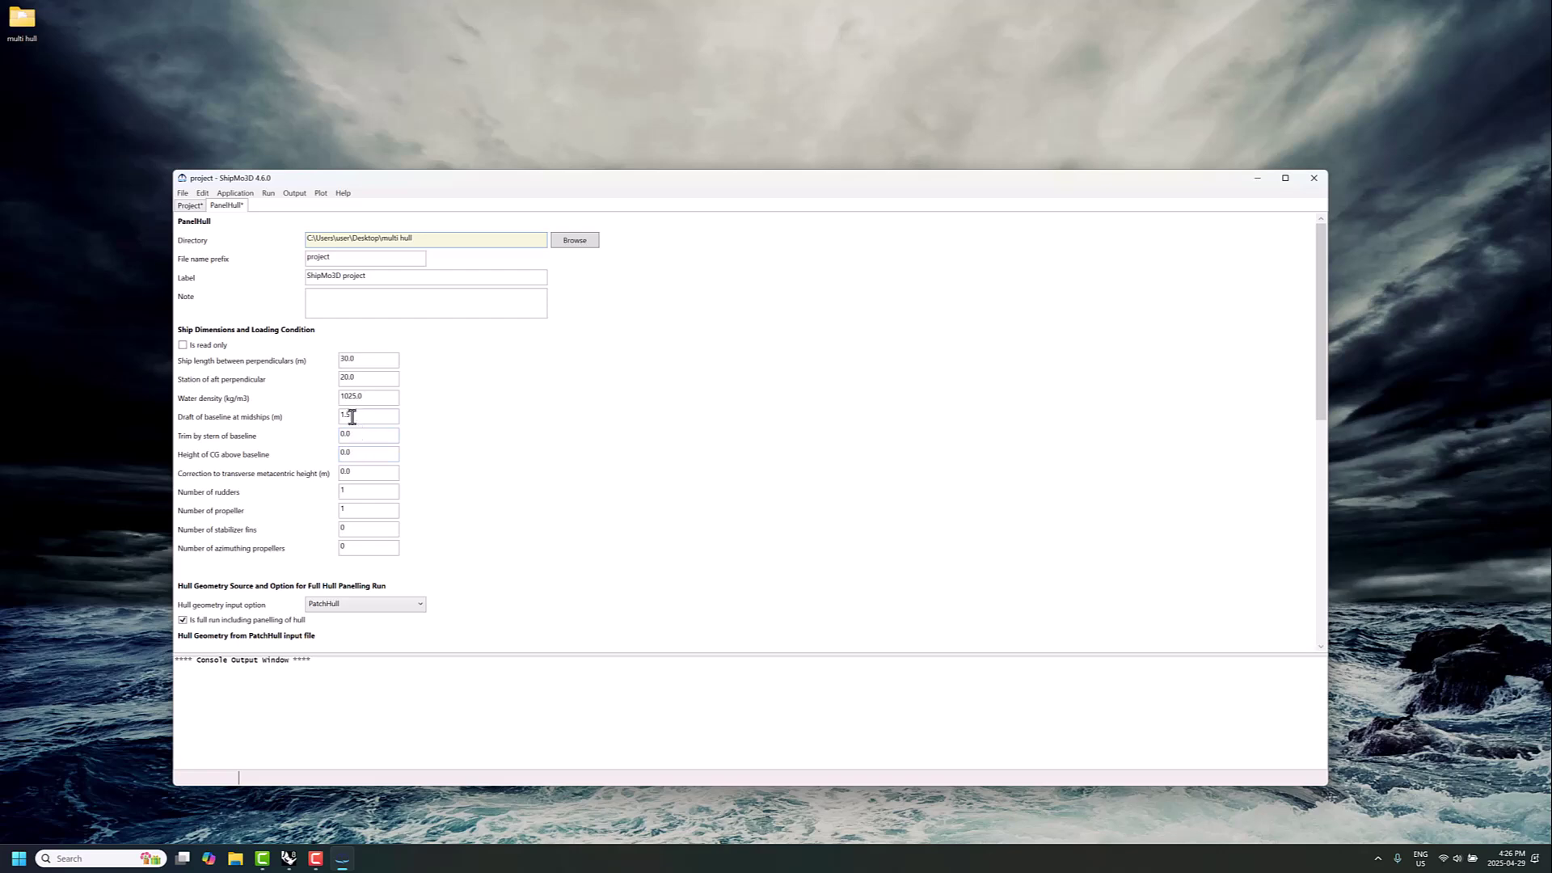
# Set the hull geometry input option to WavefrontOBJ and load hull.obj from the multi hull folder.
pyautogui.scroll(-2, 411, 436)
pyautogui.click(398, 459)
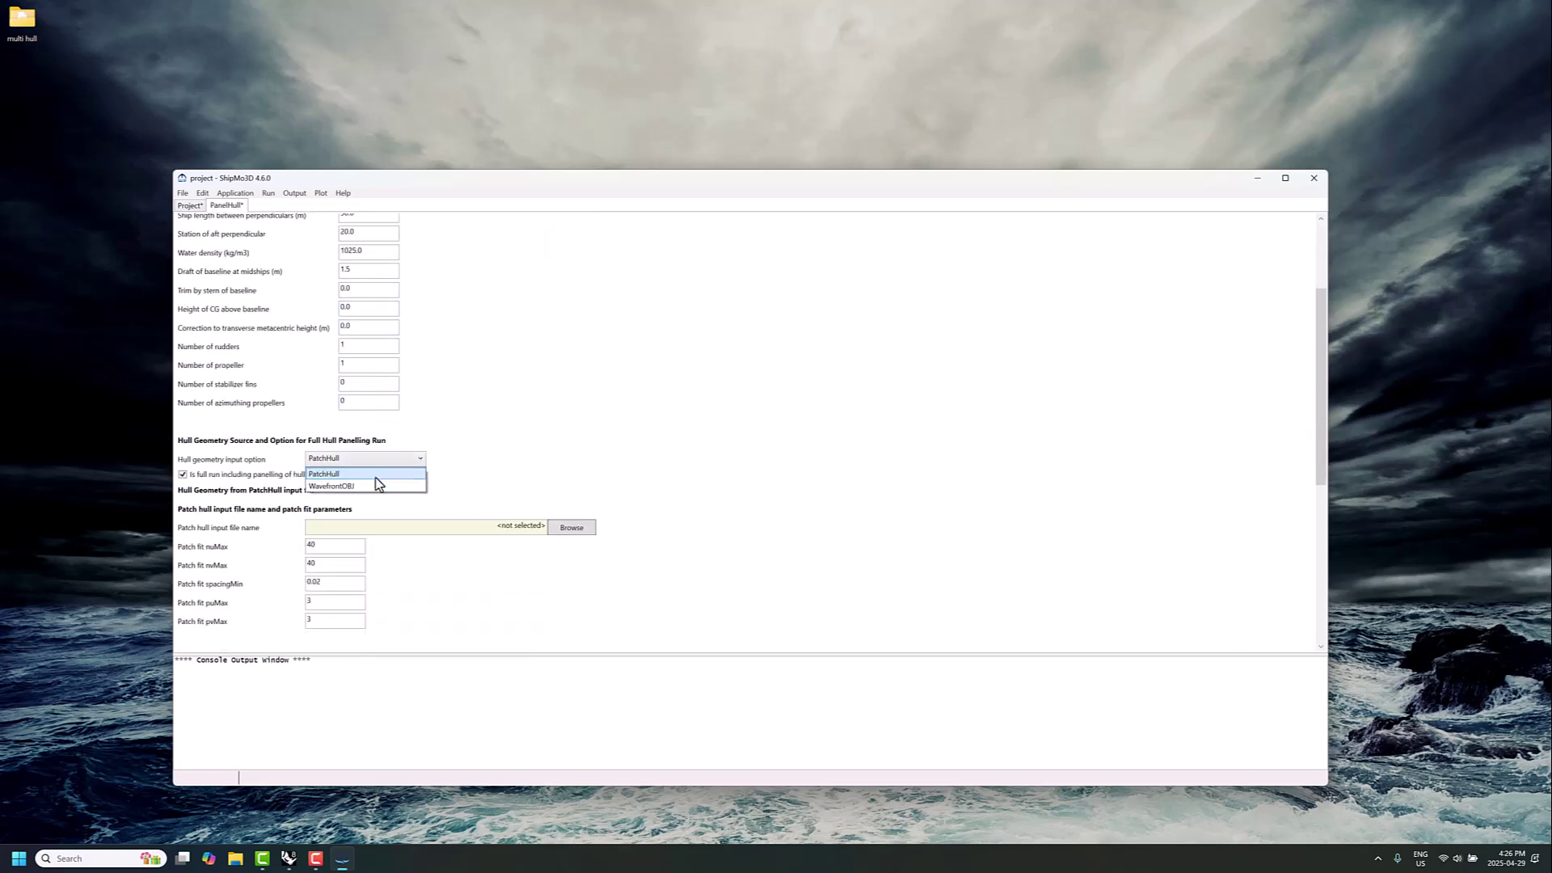
pyautogui.click(374, 486)
pyautogui.click(573, 511)
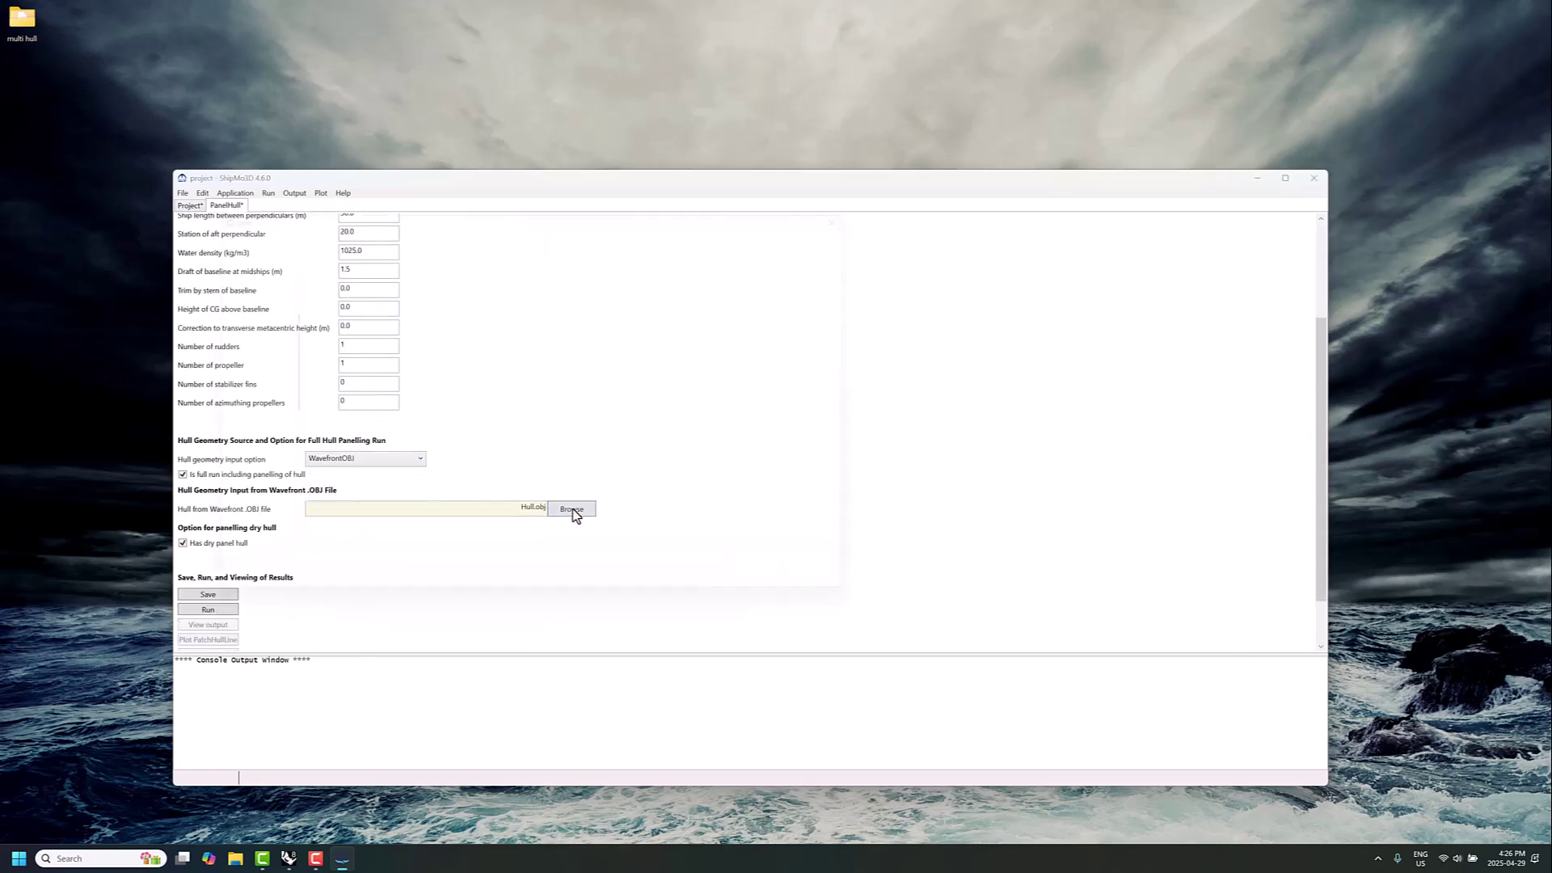
pyautogui.click(320, 283)
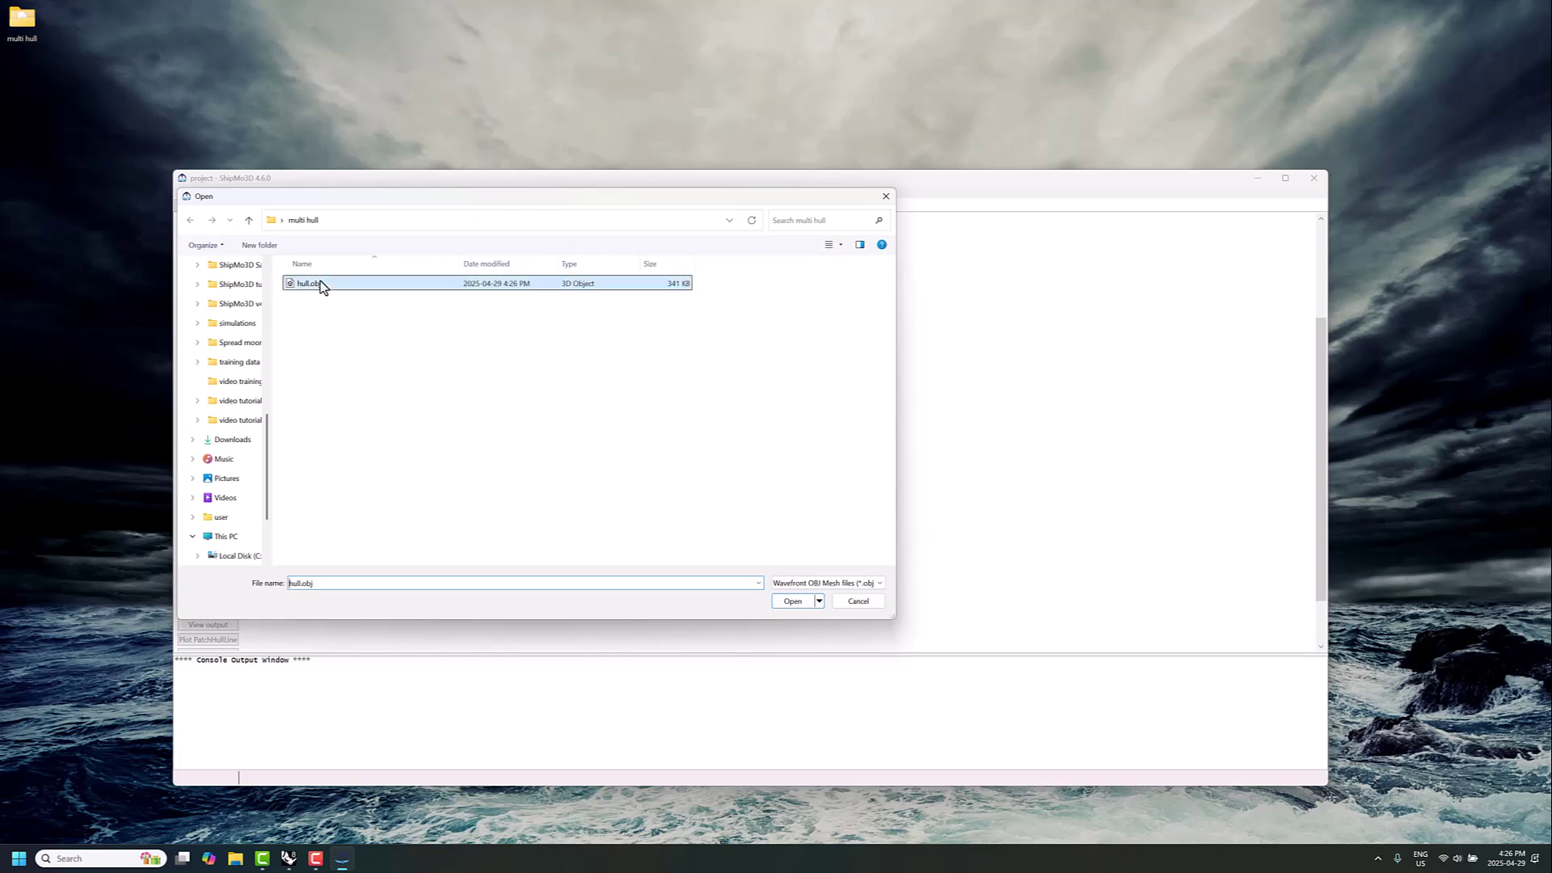
pyautogui.click(777, 599)
# Run the PanelHull calculation and dismiss its progress window.
pyautogui.click(224, 611)
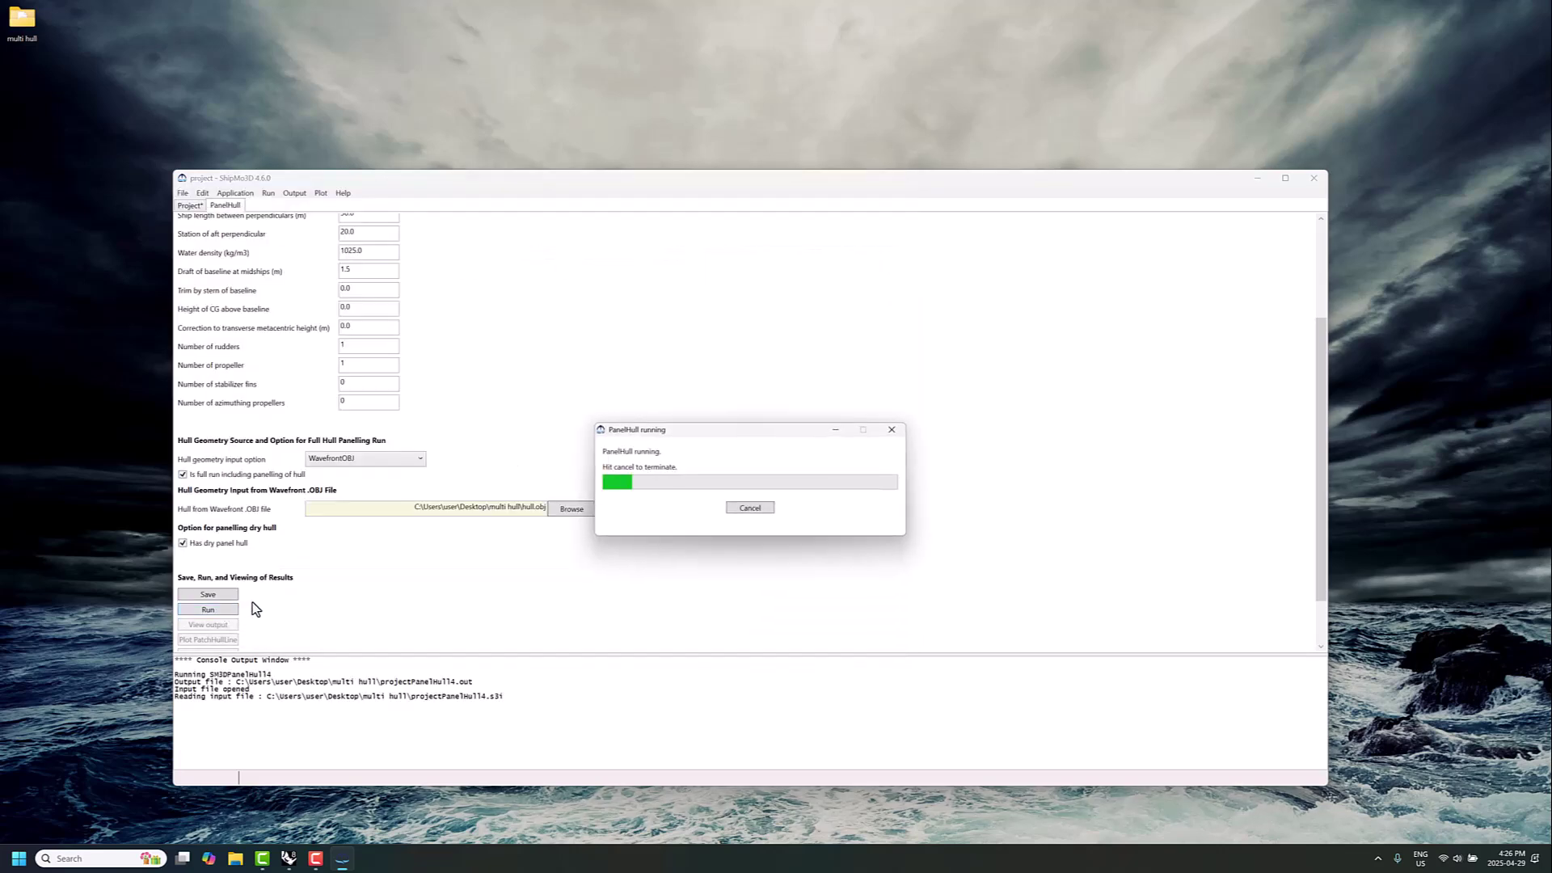
pyautogui.press('Return')
pyautogui.scroll(-2, 261, 606)
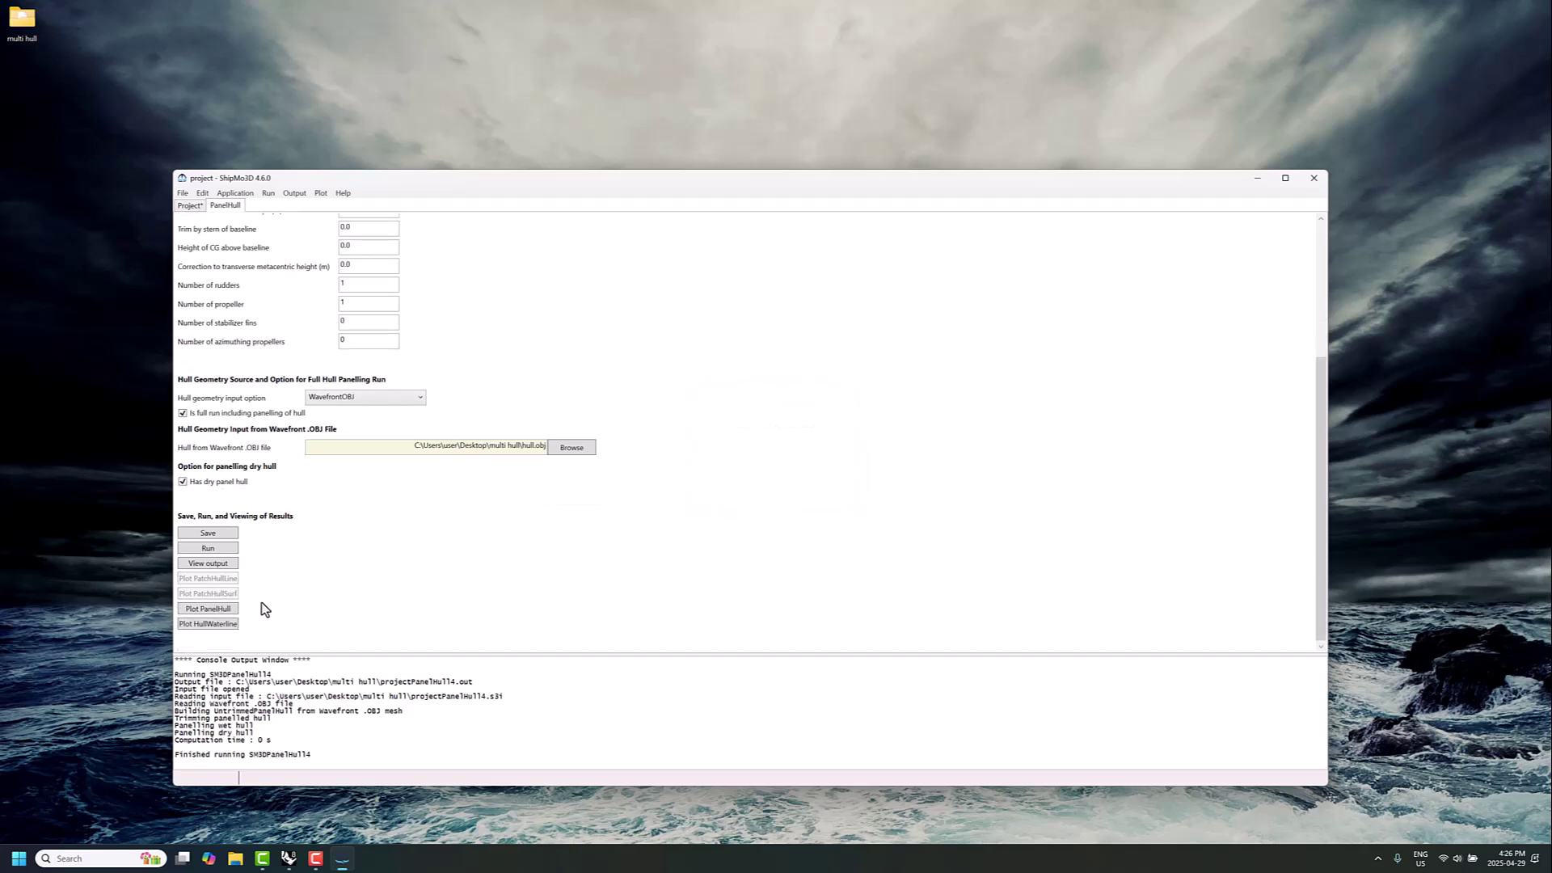
# Plot the panelled hull and set the plot's colour table to ShipParts.
pyautogui.click(216, 611)
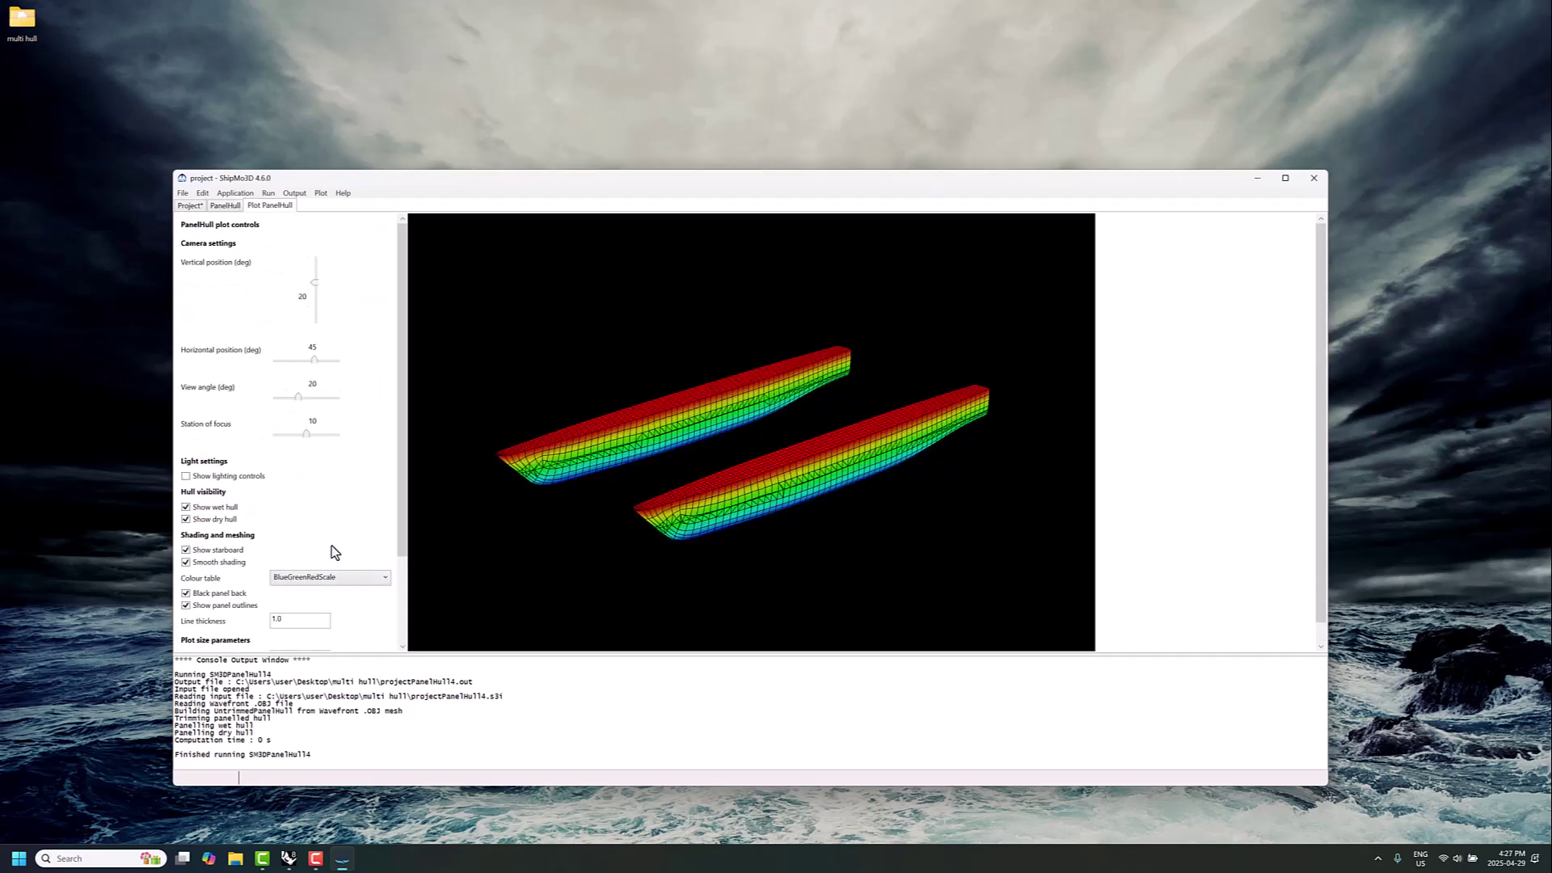
pyautogui.click(302, 579)
pyautogui.click(295, 618)
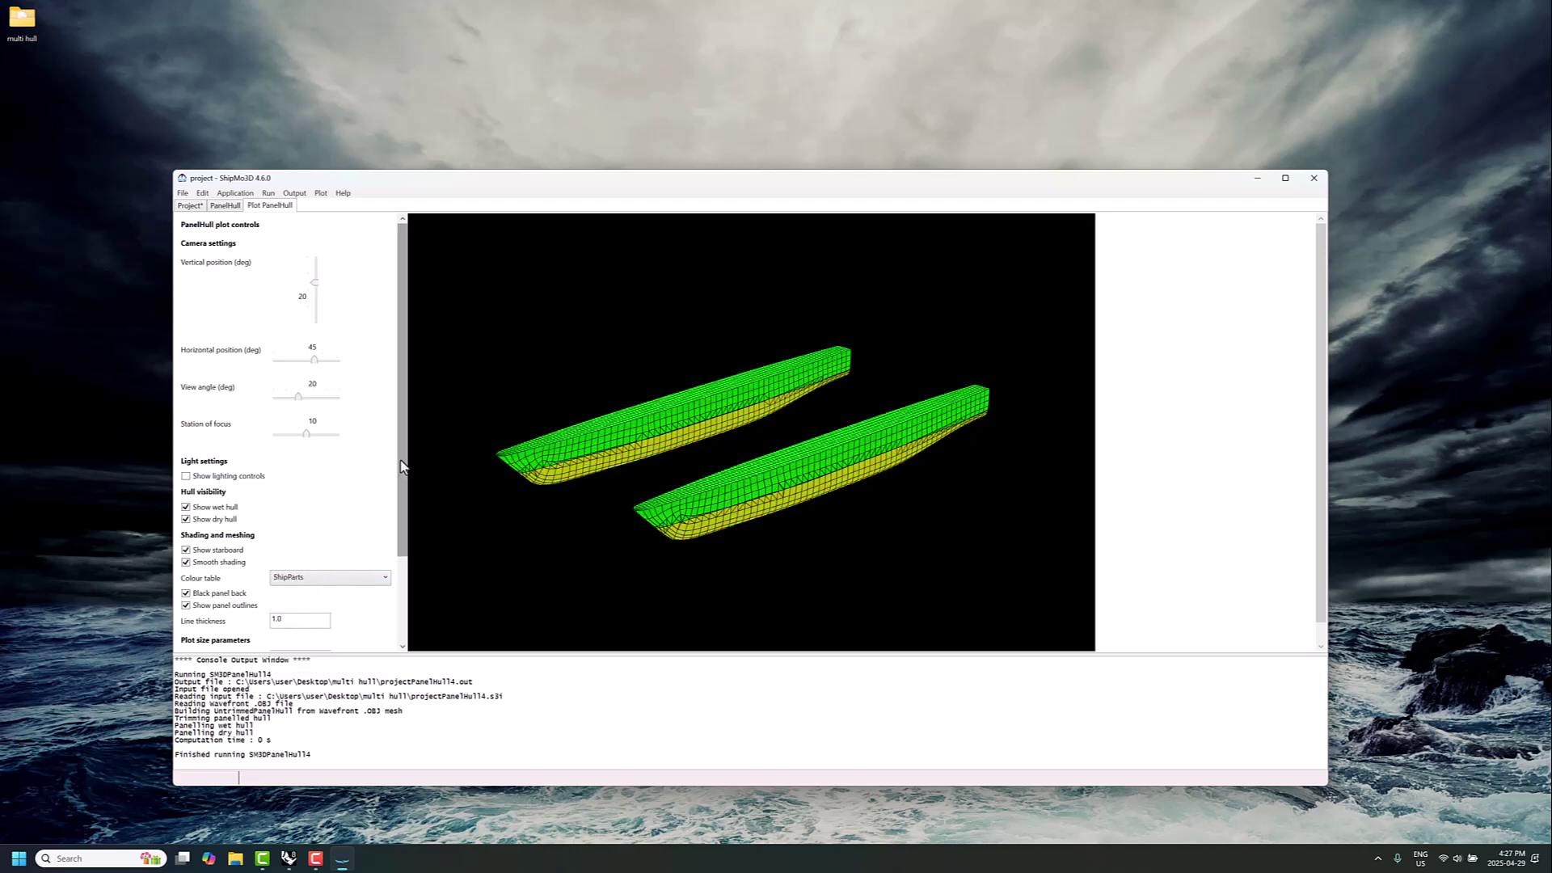
# Examine the wet and dry panels of both hulls from below, from the bow and obliquely by varying the camera's vertical and horizontal positions.
pyautogui.moveTo(315, 289); pyautogui.dragTo(317, 303)
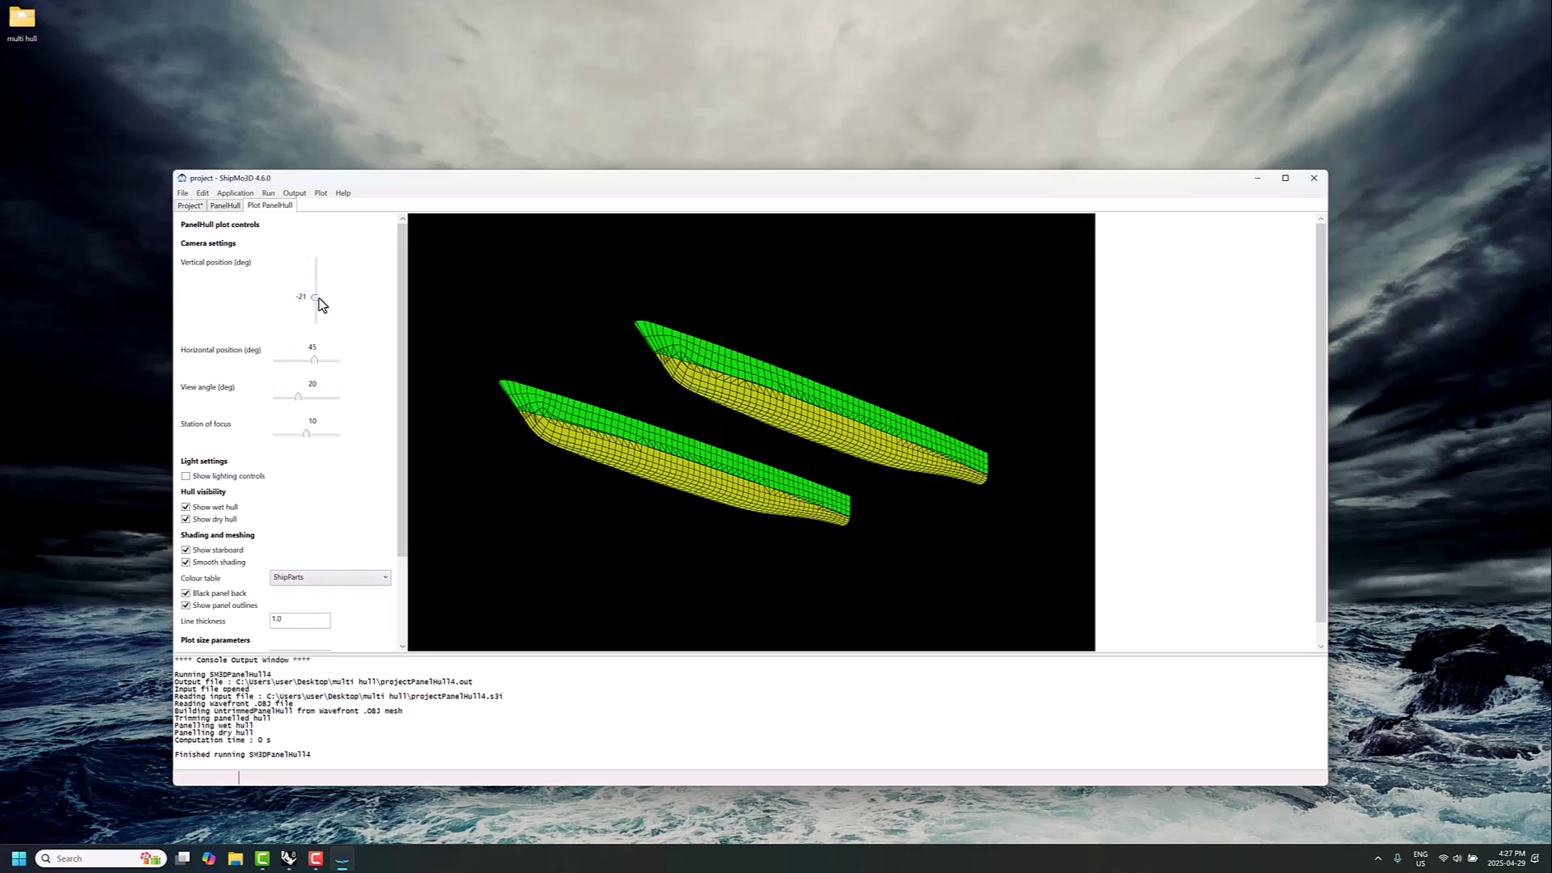
pyautogui.moveTo(316, 361); pyautogui.dragTo(308, 358)
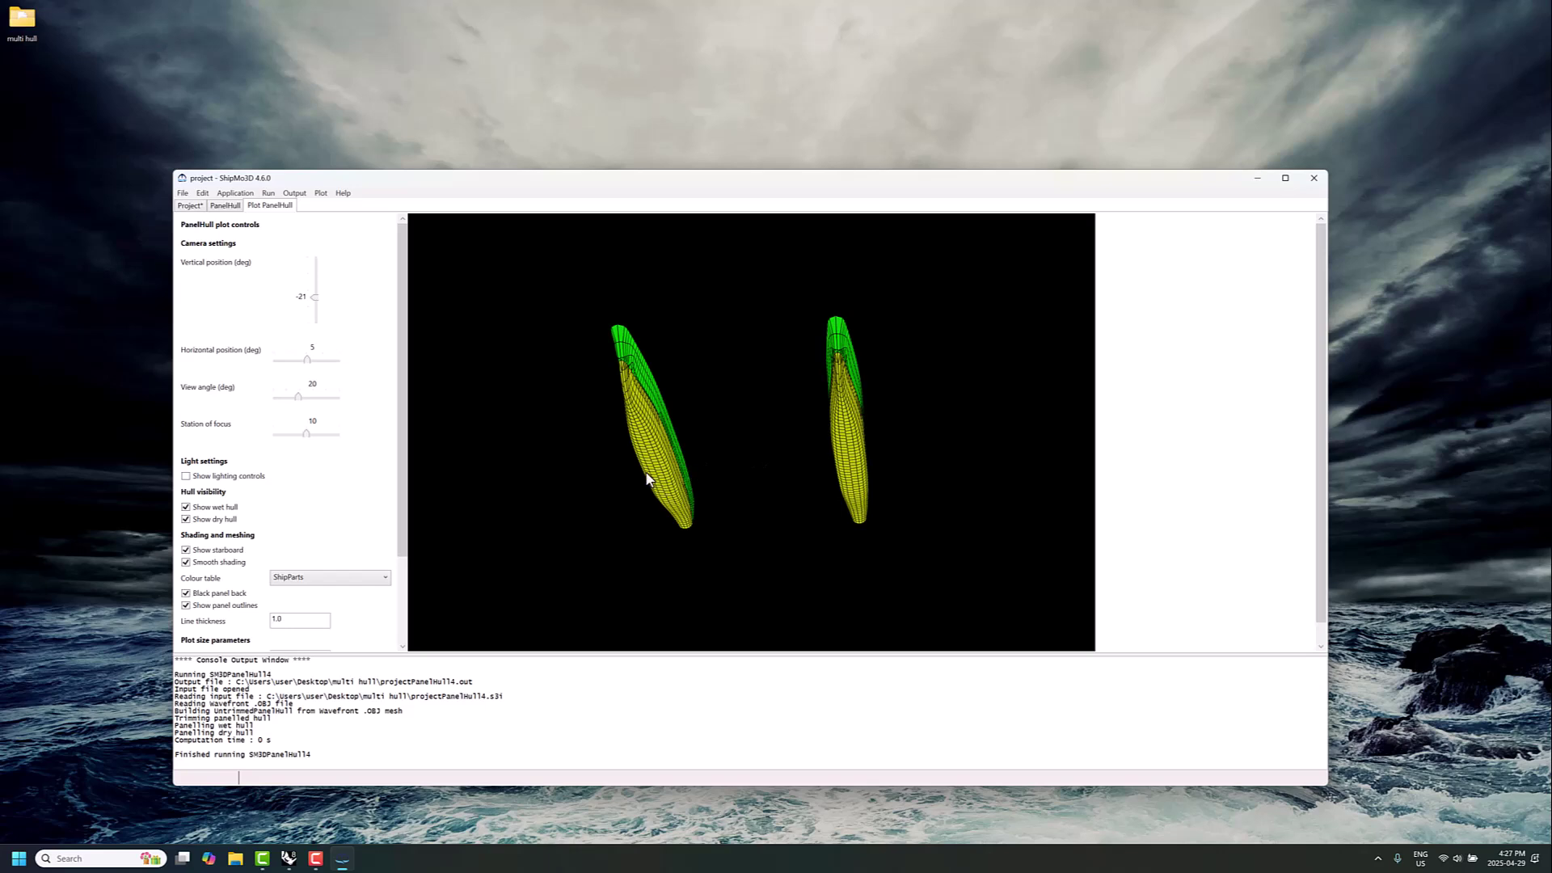
pyautogui.moveTo(315, 304); pyautogui.dragTo(313, 294)
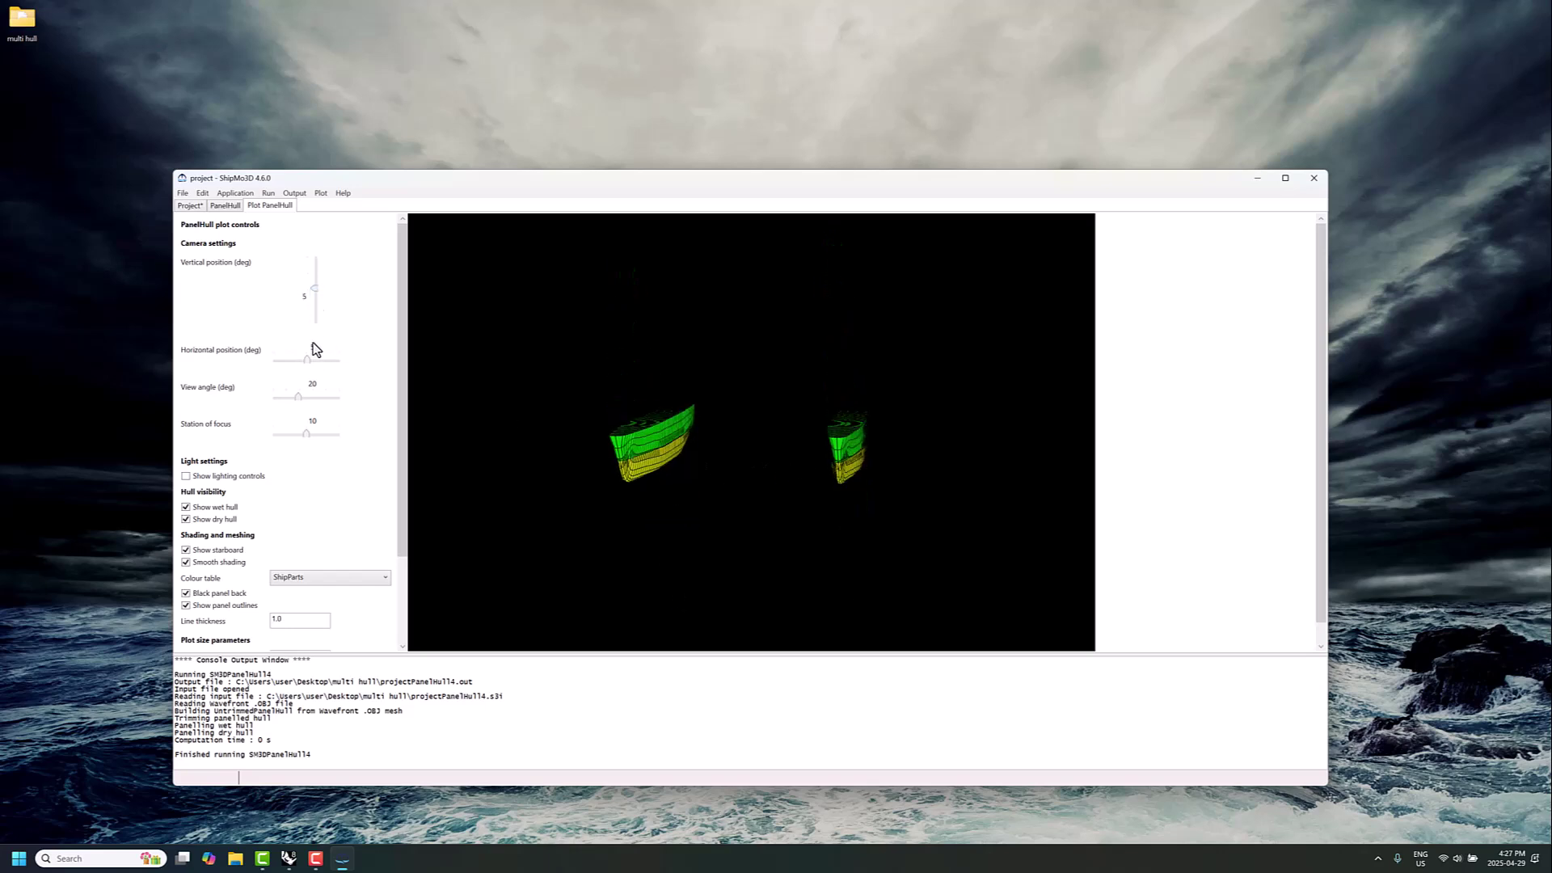
pyautogui.moveTo(307, 360); pyautogui.dragTo(315, 361)
pyautogui.moveTo(315, 288); pyautogui.dragTo(315, 301)
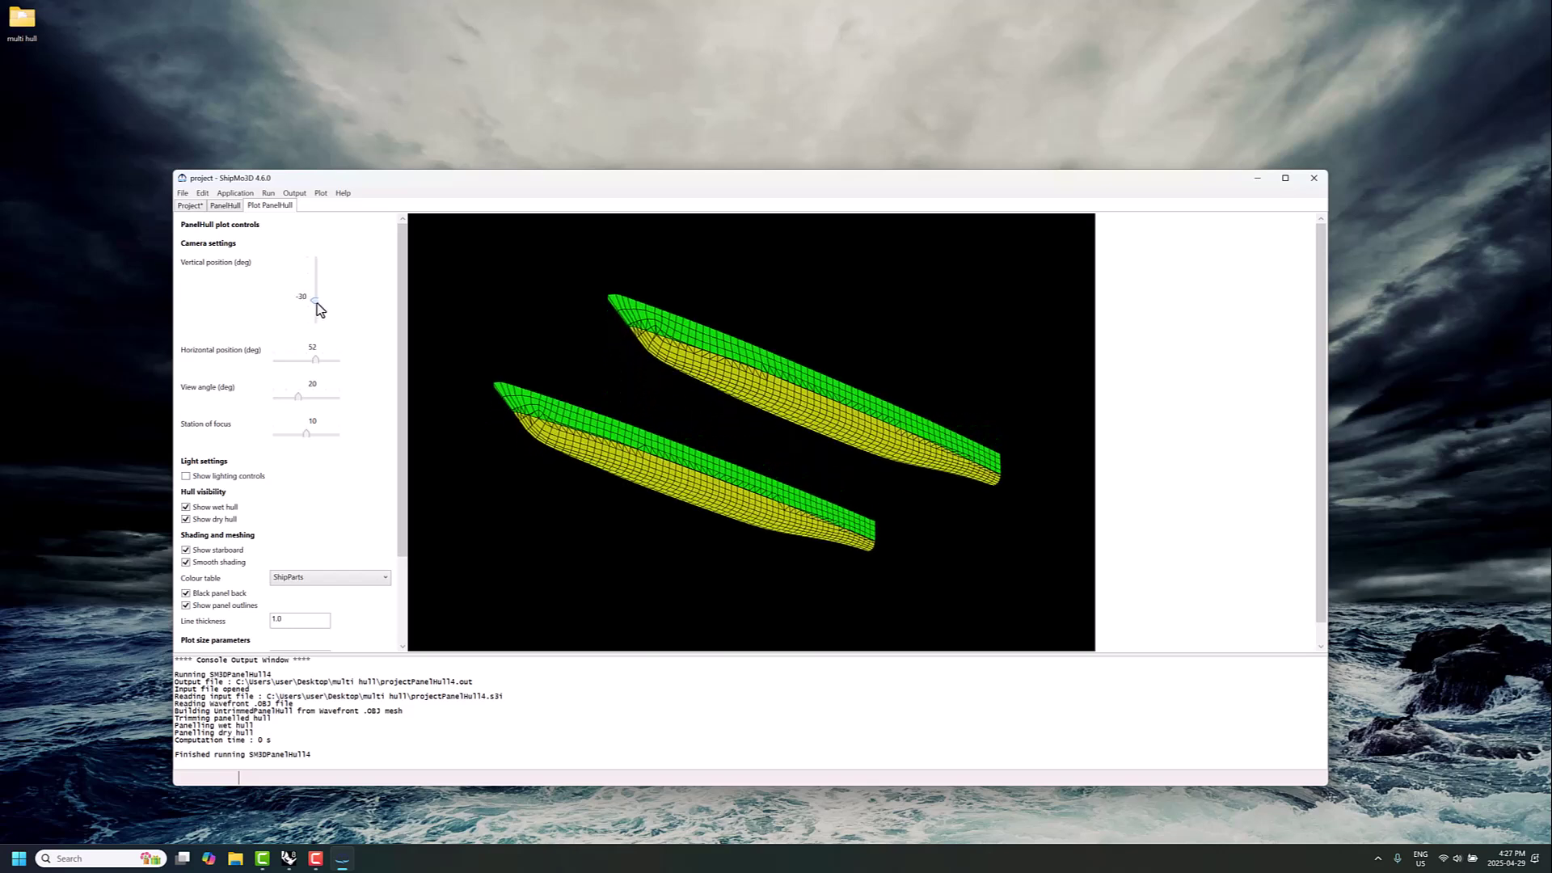